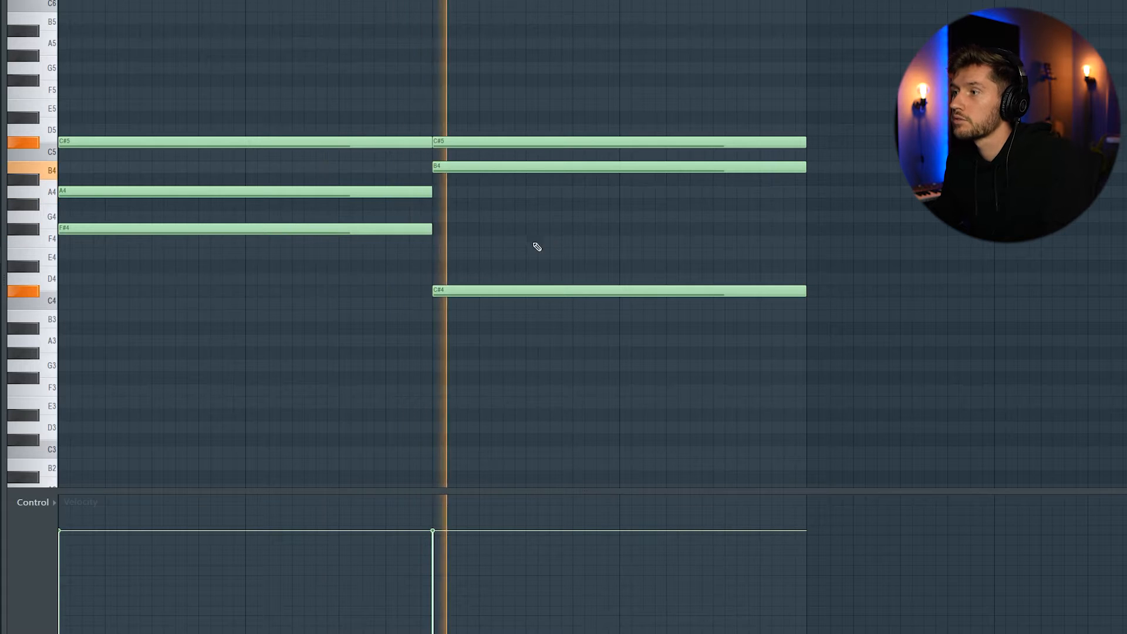
- Add an E4 note to the second chord for its full length and play back the chord progression
key("space")
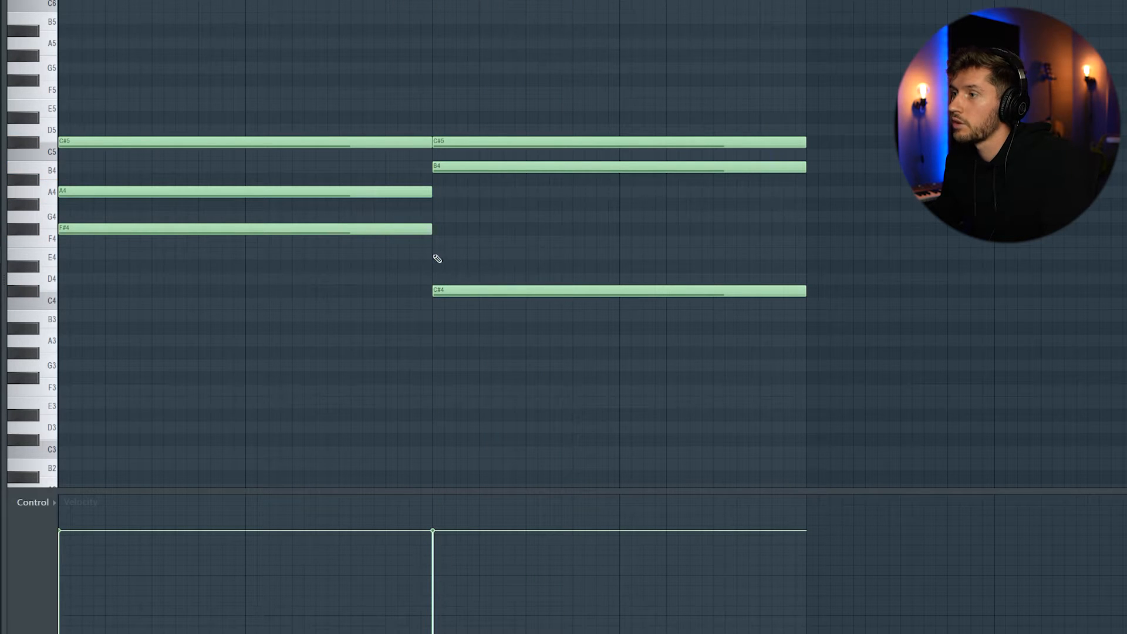
key("space")
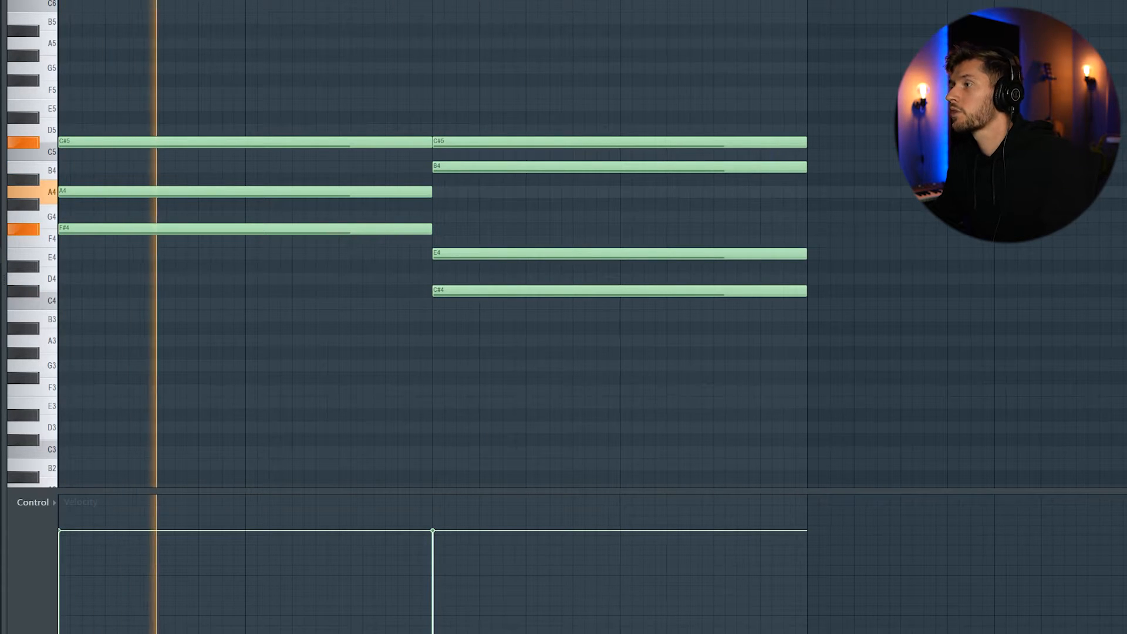
scroll(611, 134, "up", 1)
scroll(605, 133, "down", 1)
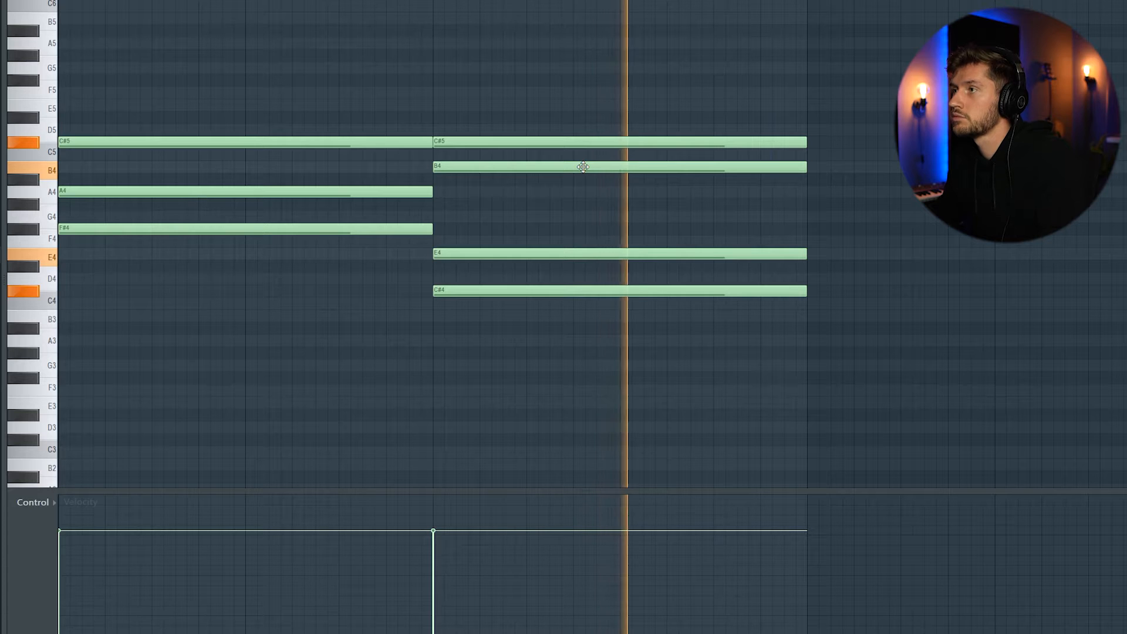
key("space")
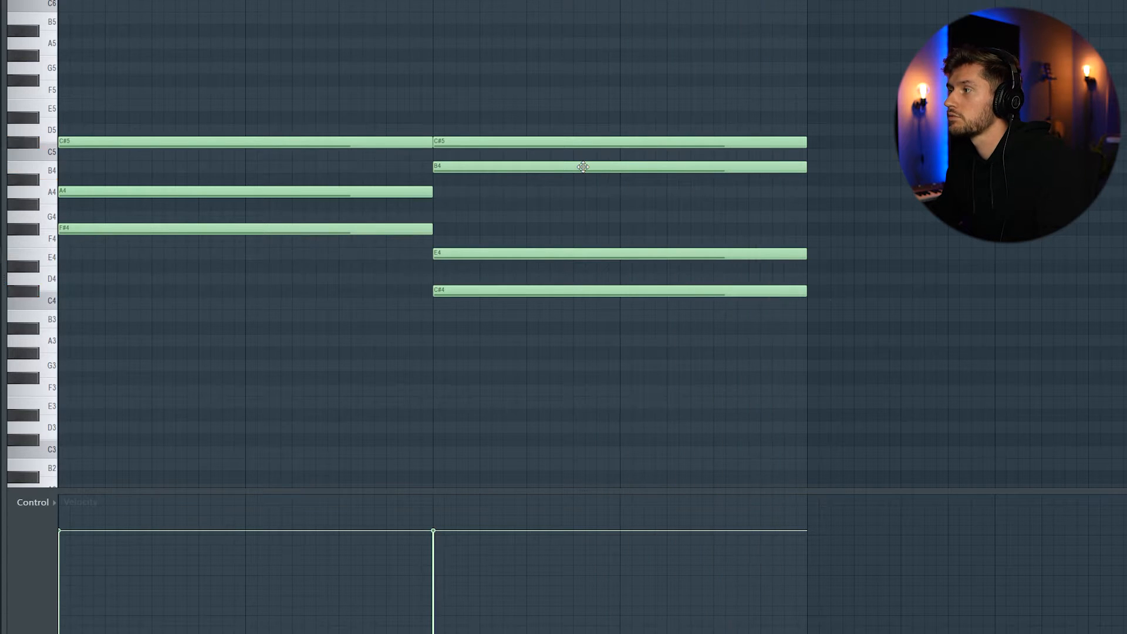
- Transpose all the chord notes up one octave and play them back
key("ctrl+a")
scroll(757, 369, "up", 3)
key("ctrl+Up")
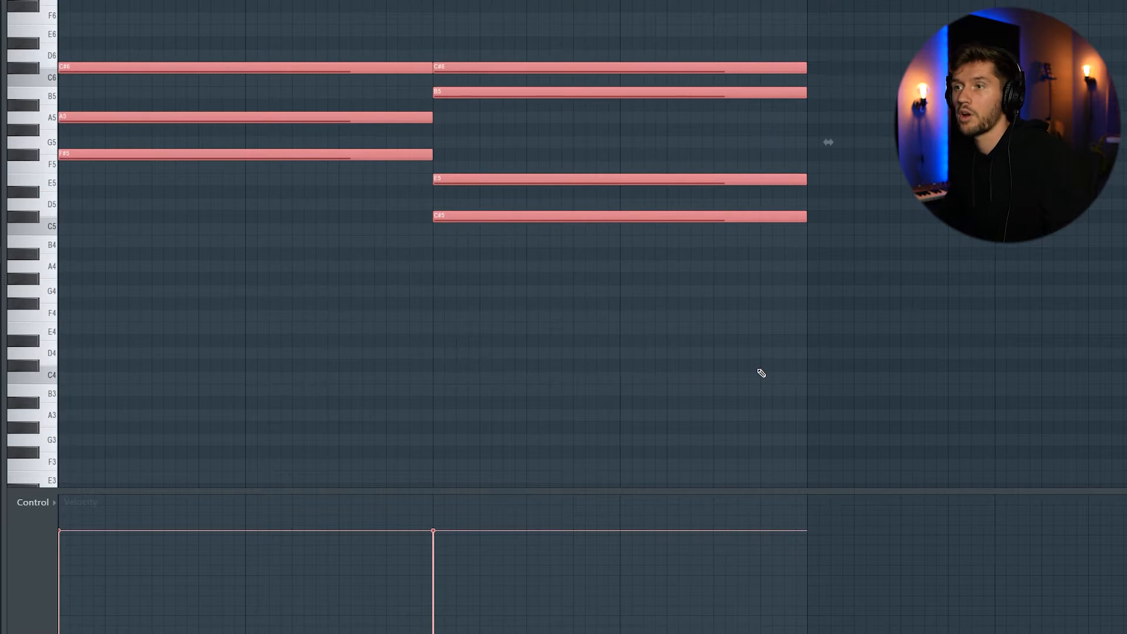
key("space")
key("ctrl+d")
scroll(244, 73, "up", 3)
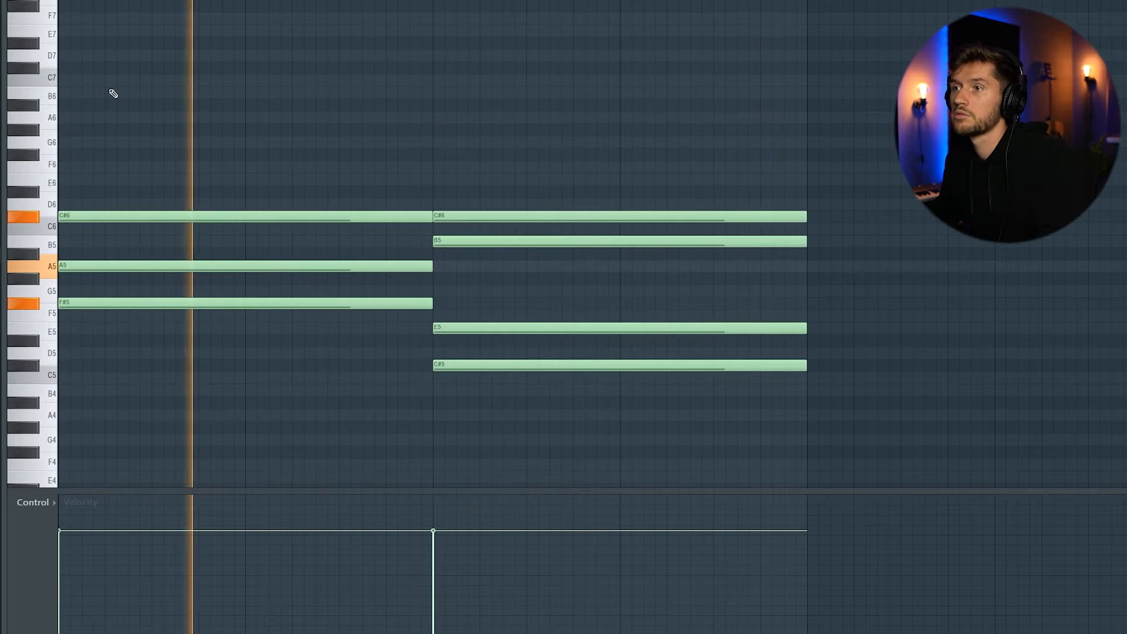
- Start a melody above the chords with a C#7 note lasting three beats from the start of bar 1
key("space")
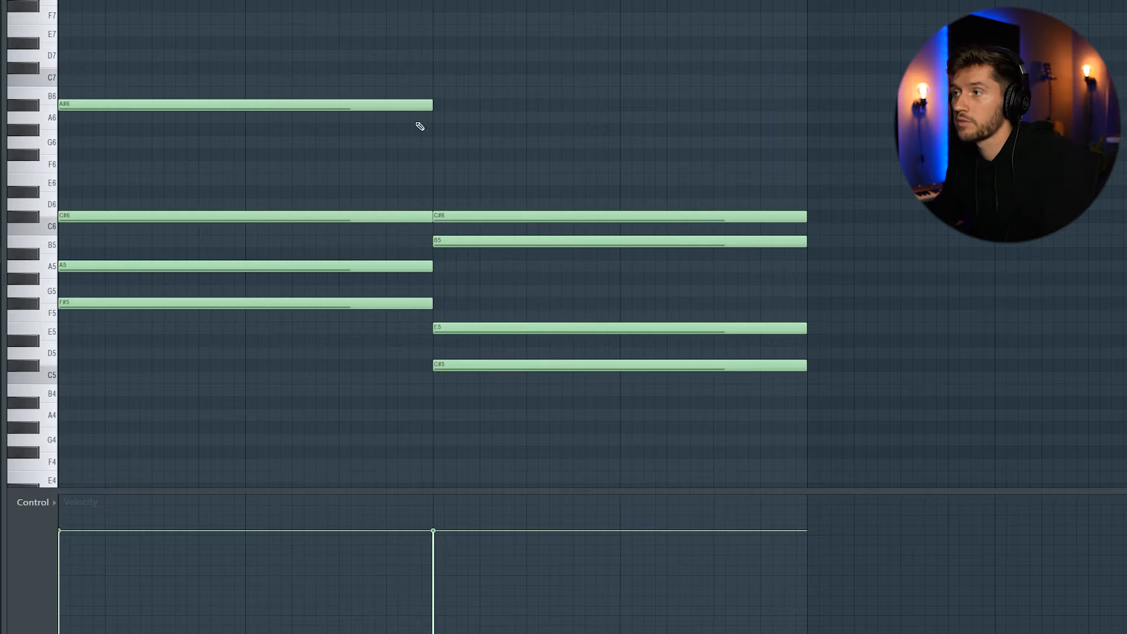
left_click_drag(426, 105, 426, 67)
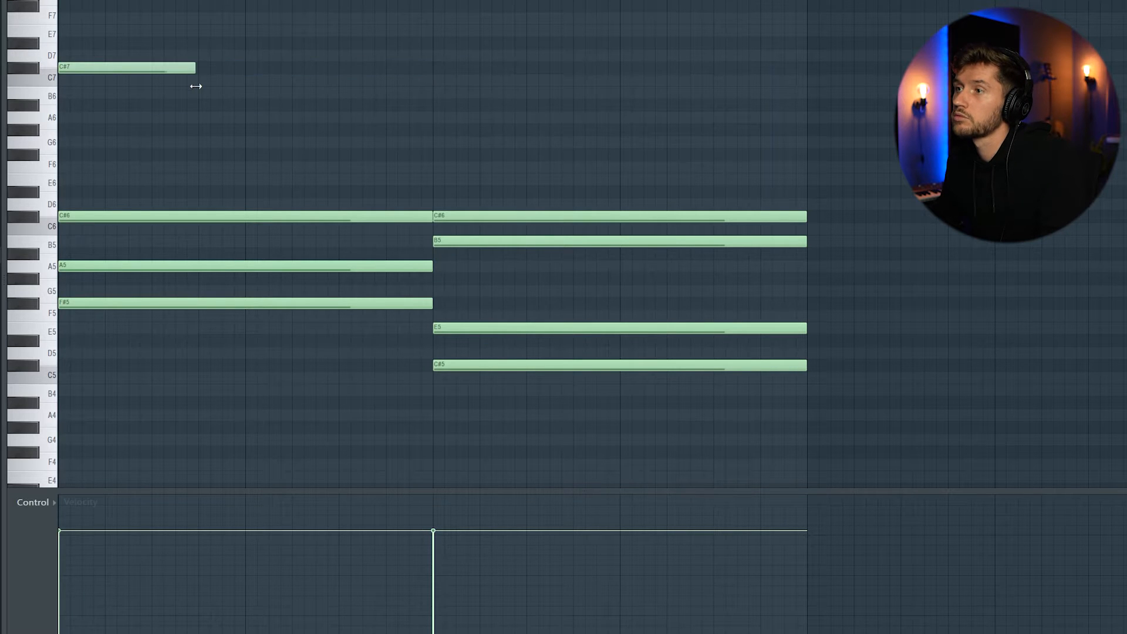
key("space")
left_click_drag(196, 87, 199, 90)
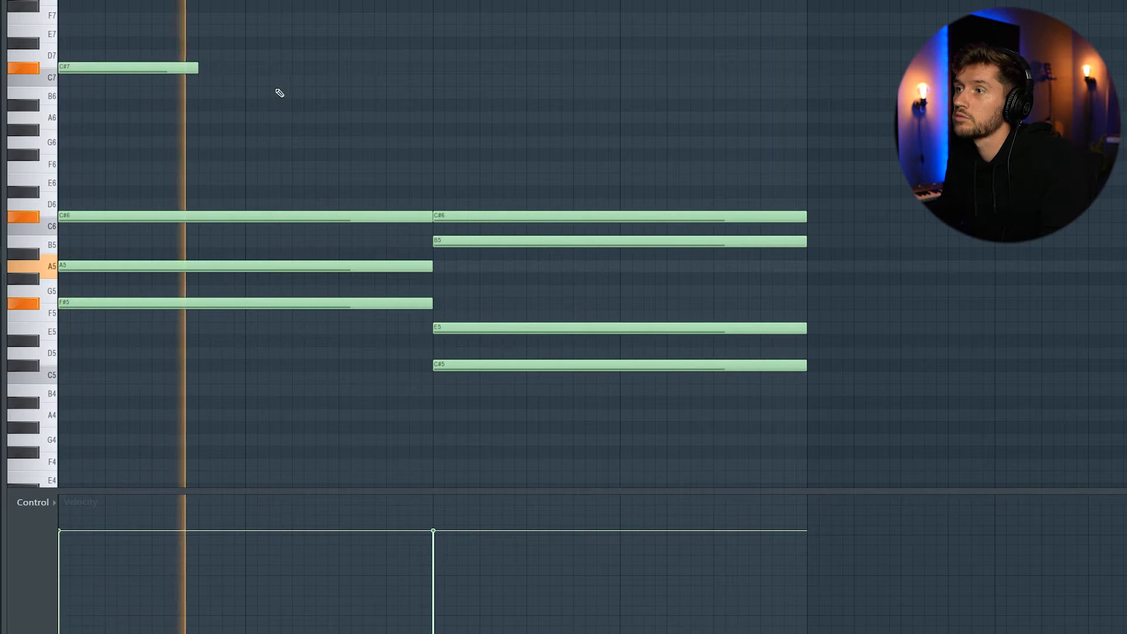
- Add a three-beat C#7 at bar 2, preceded by half-beat F#7 and E7 notes on bar 1's last beat
left_click(280, 68)
left_click(202, 5)
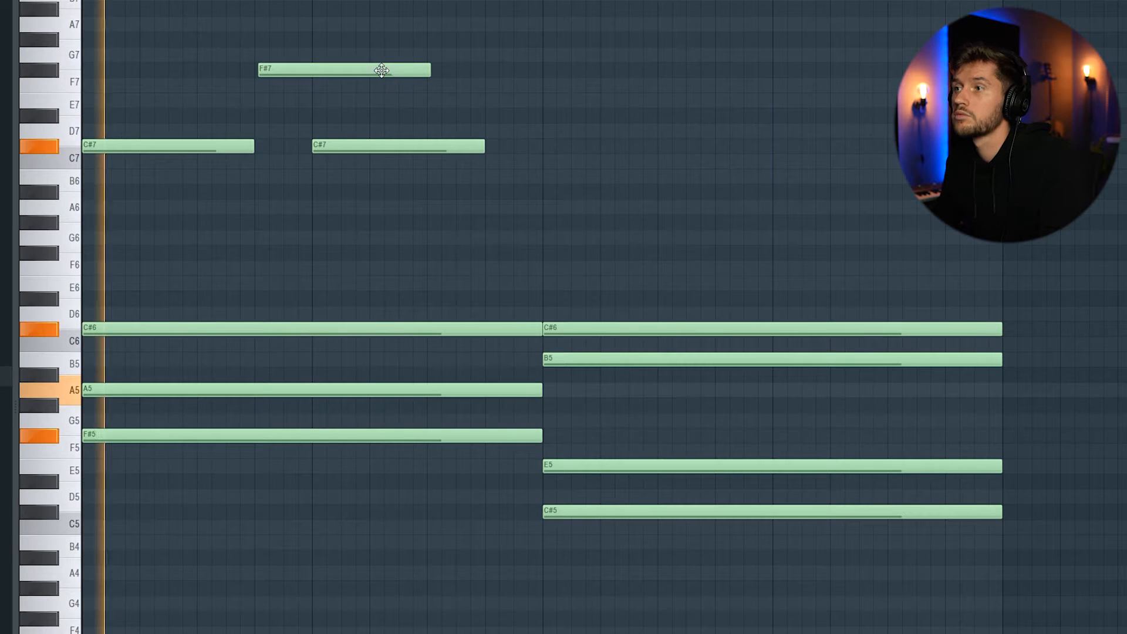
left_click_drag(427, 68, 284, 103)
key("space")
key("space")
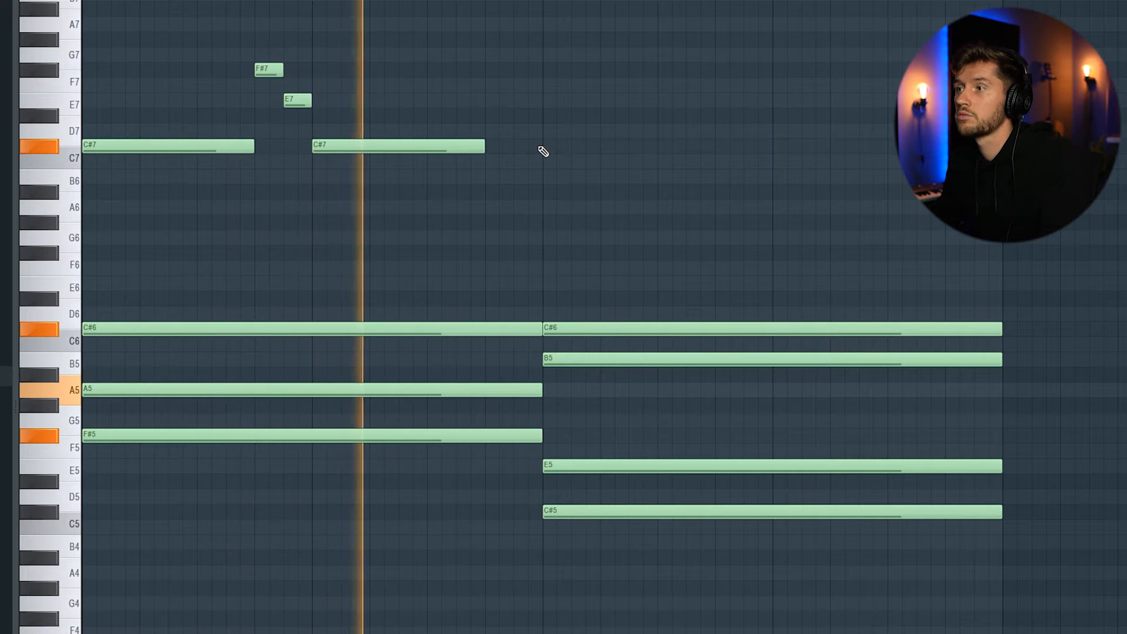
- Add a one-beat E7 at the end of bar 2 and a three-beat B6 at the start of bar 3
left_click(496, 101)
left_click_drag(513, 105, 536, 118)
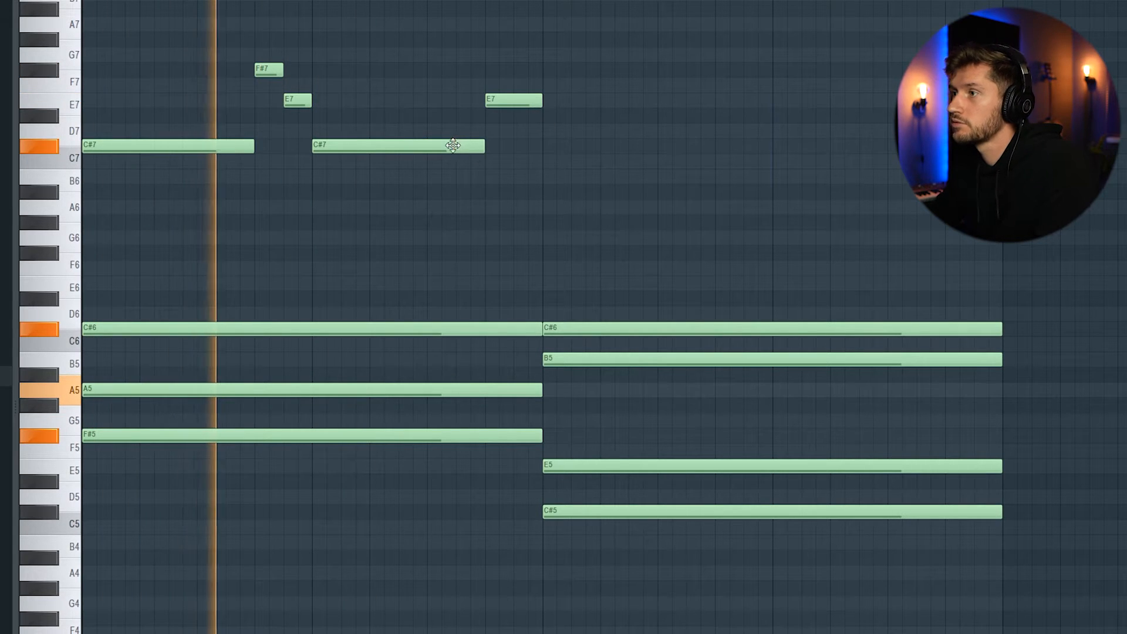
left_click(542, 176)
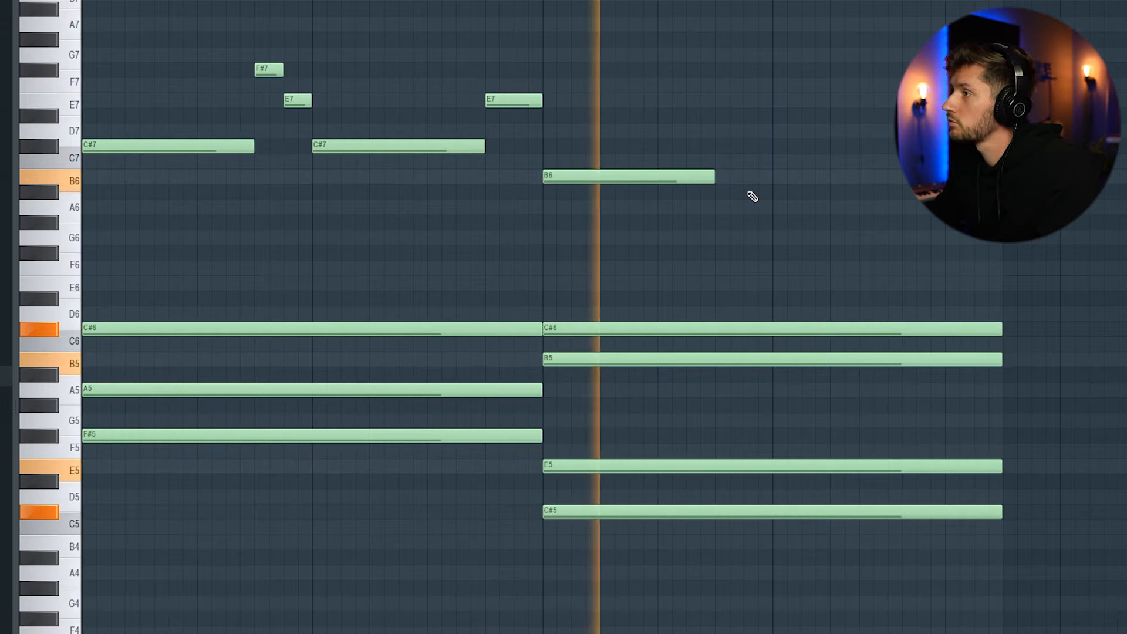
- Finish the melody with half-beat C#7 and E7 notes ending bar 3, and a two-beat B6, one-beat G#6 and one-beat B6 in bar 4
left_click(726, 147)
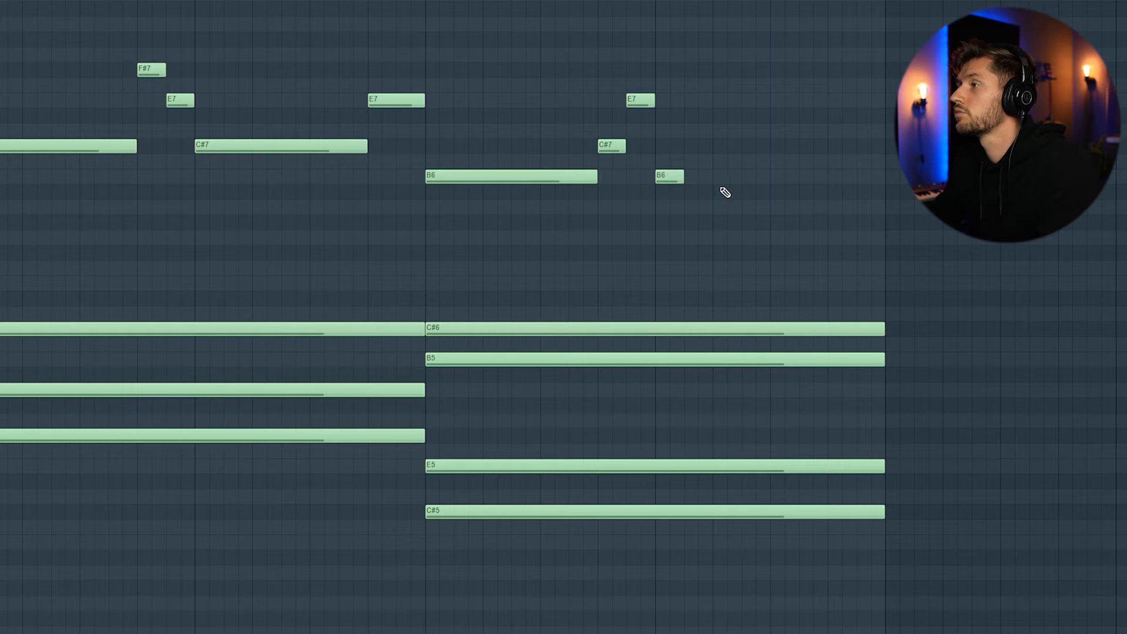
left_click_drag(685, 180, 769, 182)
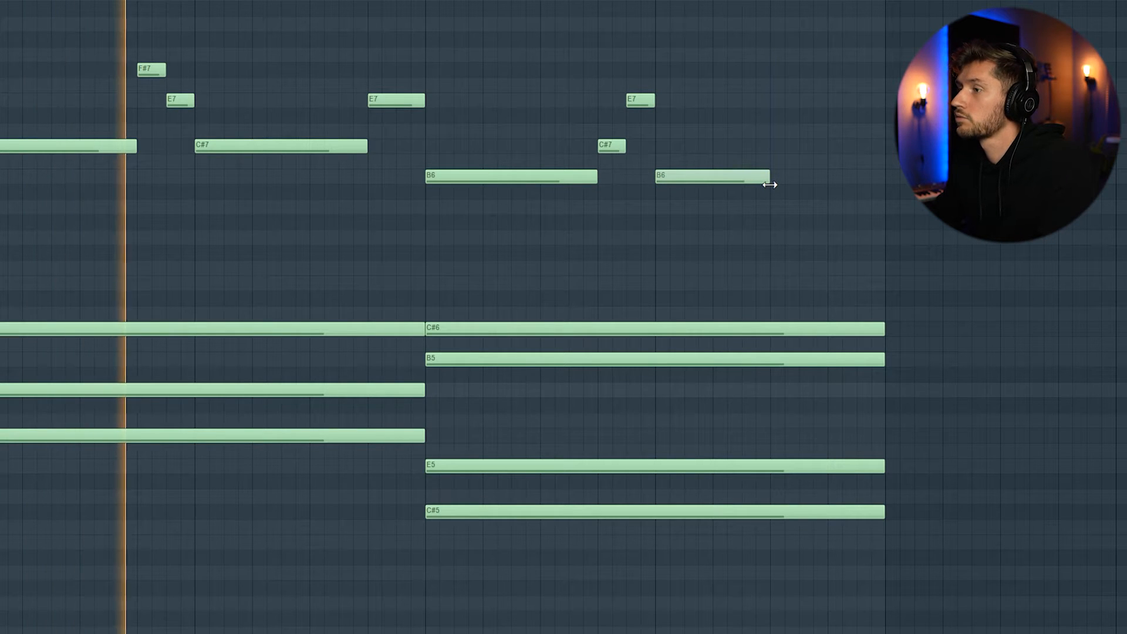
left_click(778, 222)
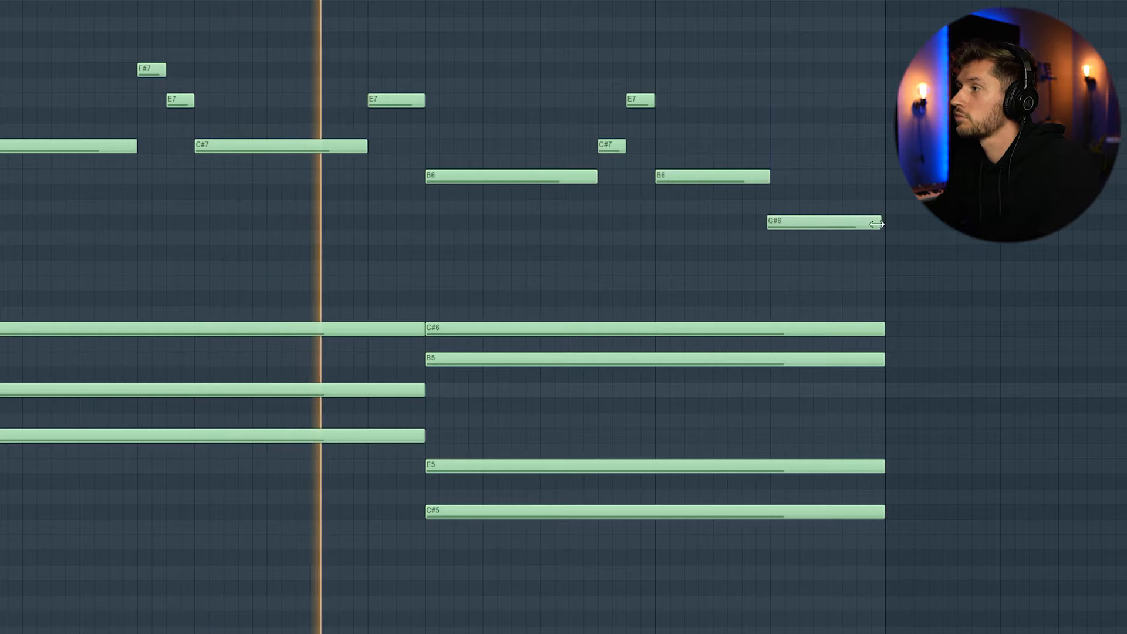
left_click_drag(884, 223, 824, 229)
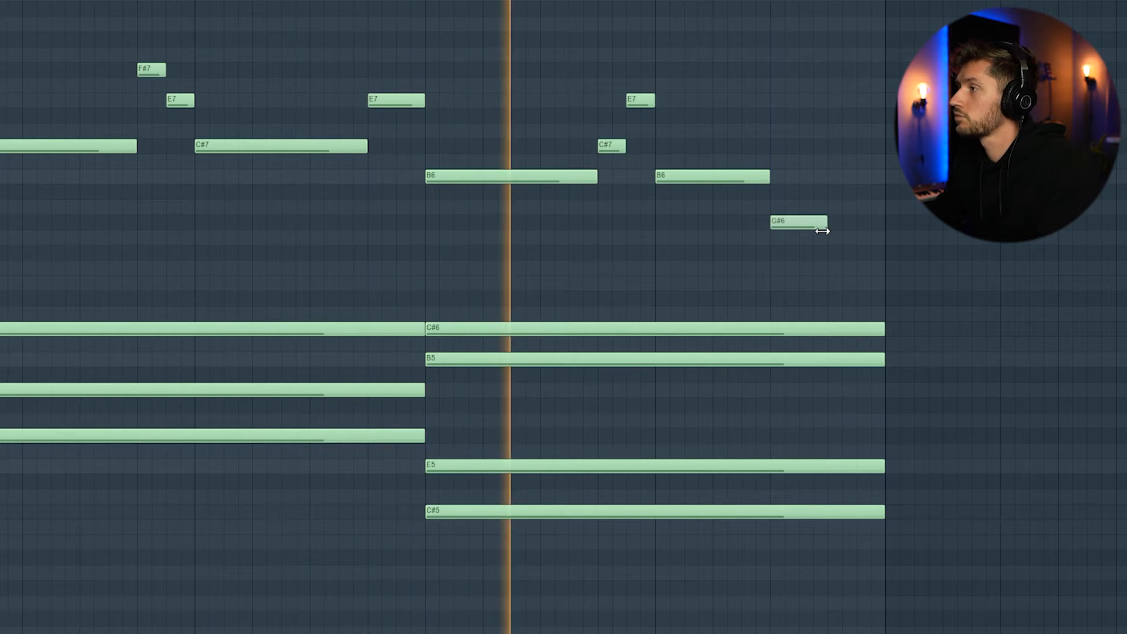
left_click(831, 178)
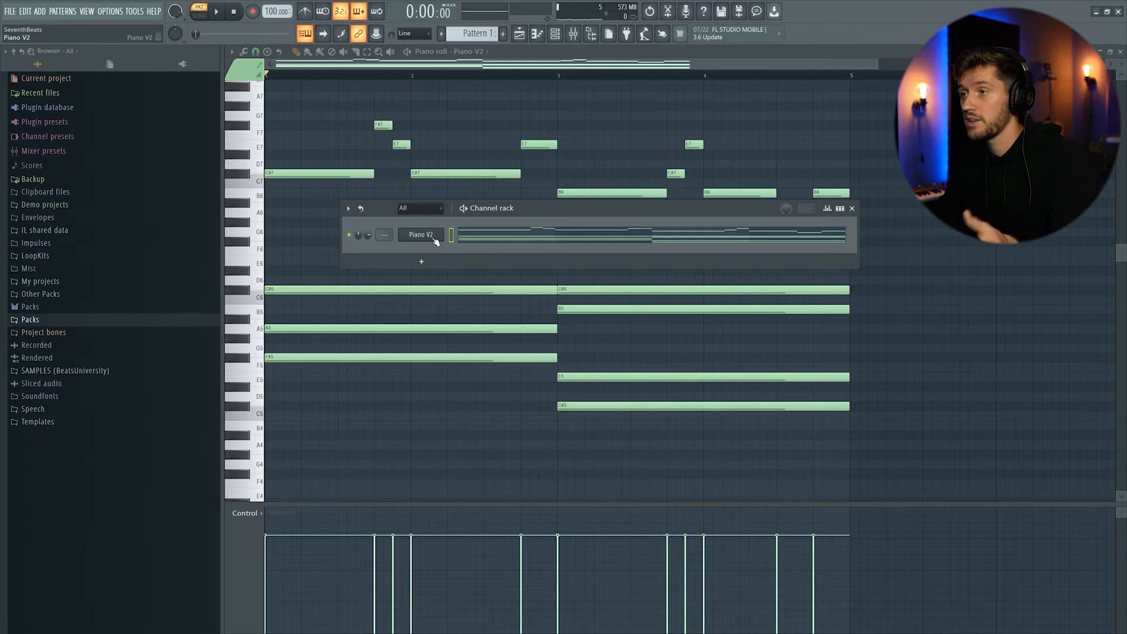
- Insert a Wurli V2 instrument channel next to the Piano V2 channel
right_click(444, 240)
mouse_move(487, 302)
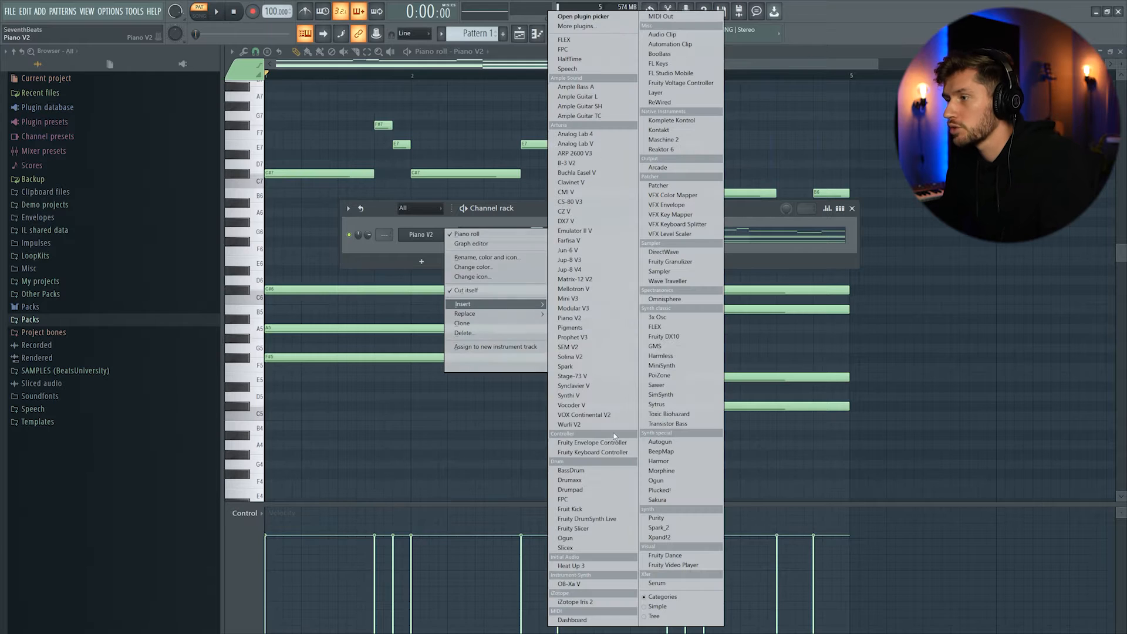
left_click(586, 424)
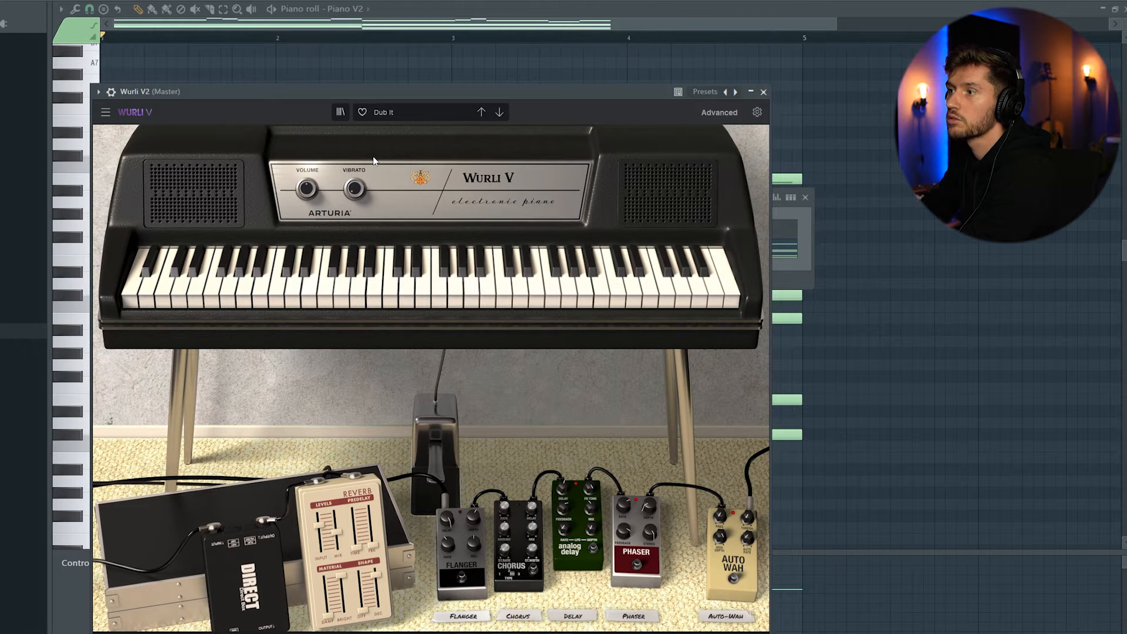
- Copy the chord notes from the Piano V2 channel into the Wurli V2 piano roll
left_click(800, 285)
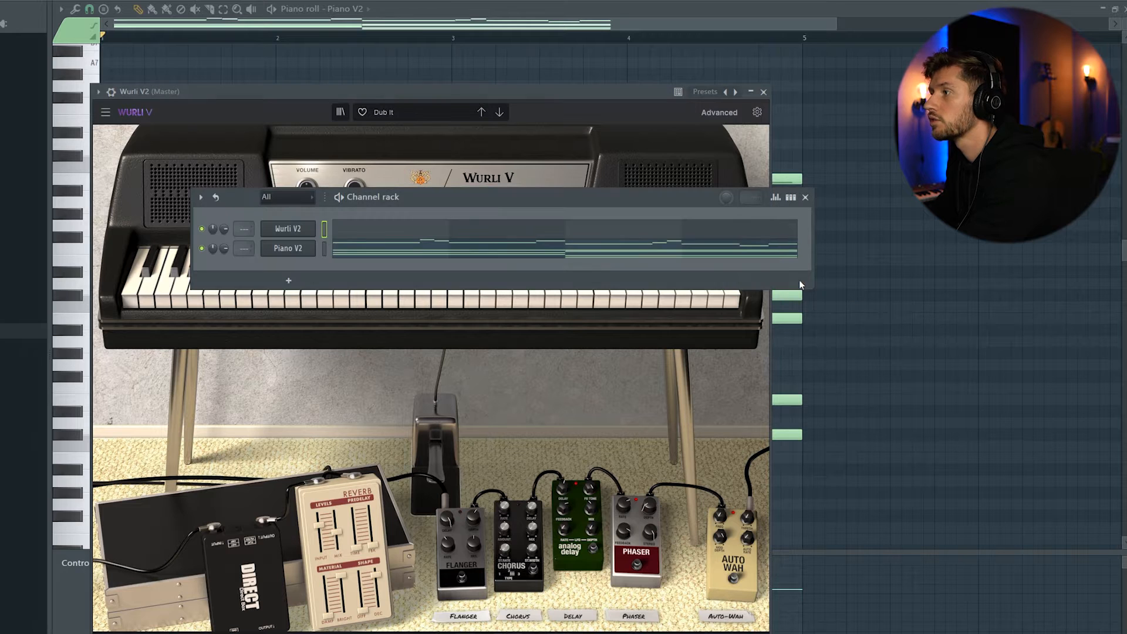
left_click(420, 252)
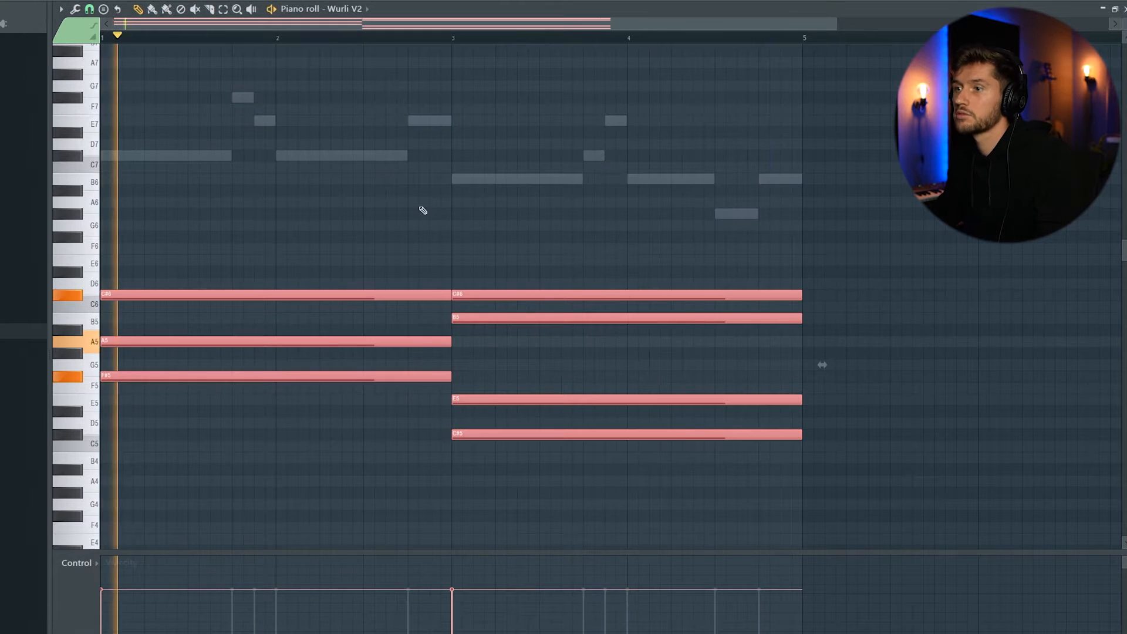
scroll(272, 256, "down", 3)
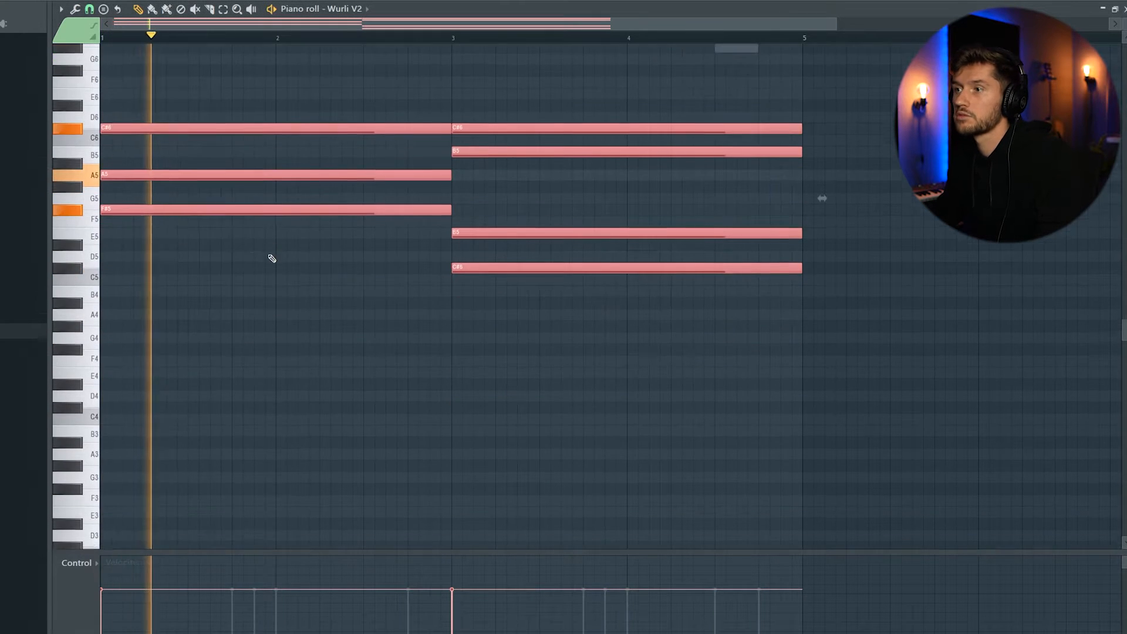
left_click(912, 192)
right_click(912, 193)
- Add E6 on the last beat of bar 2 and G#5 and B5 on the last two beats of bar 4 to the Wurli V2 part
scroll(516, 270, "up", 4)
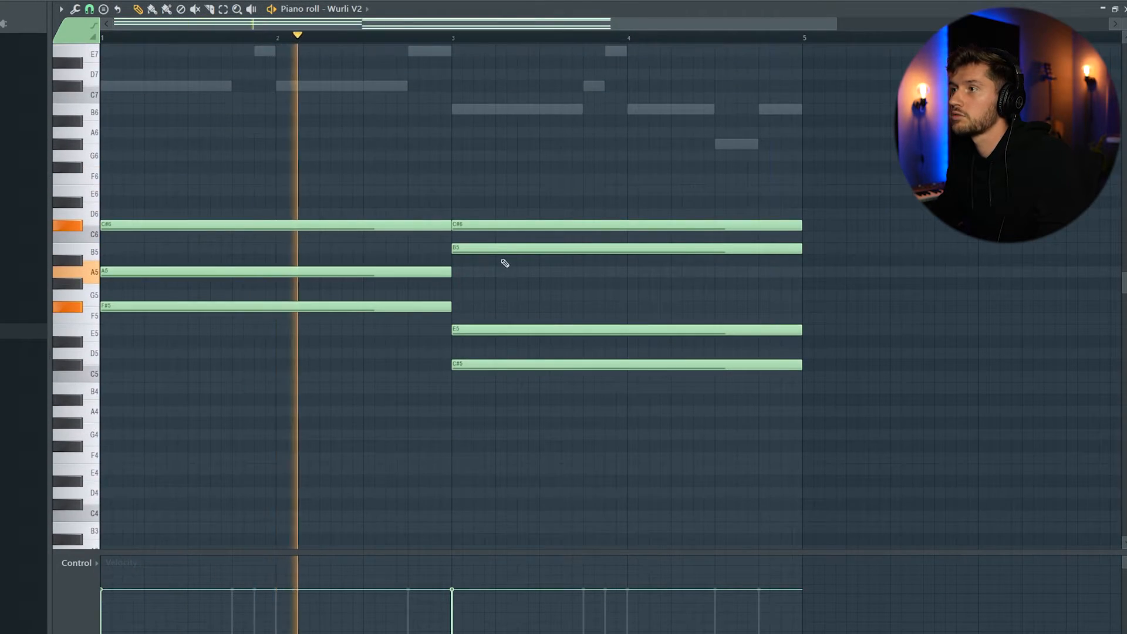
left_click(414, 214)
key("space")
left_click_drag(423, 242, 423, 230)
key("space")
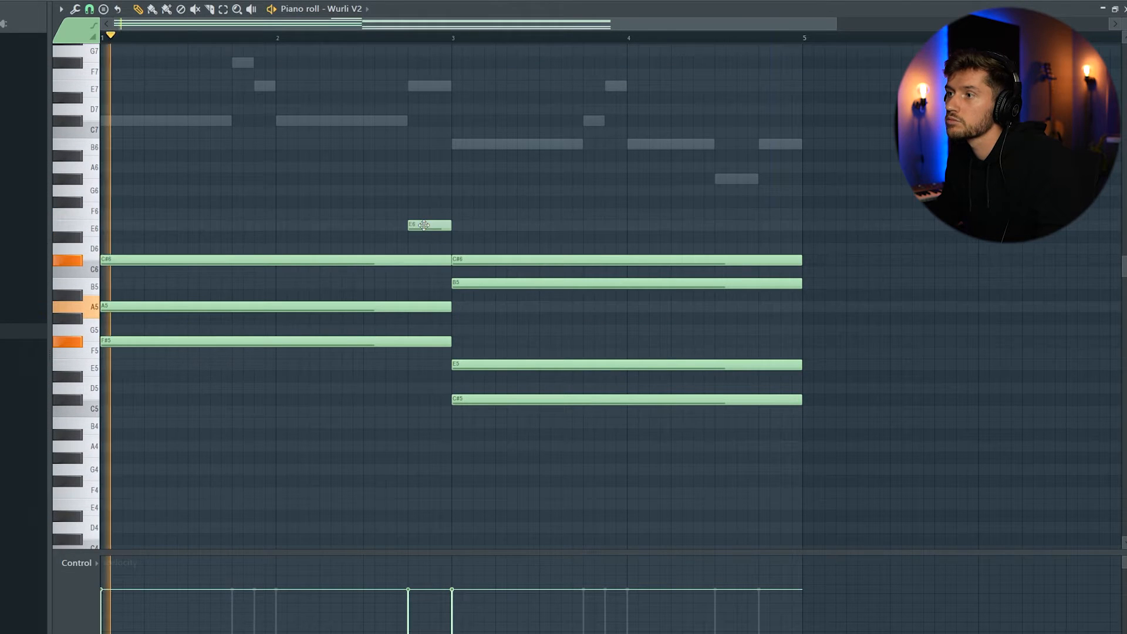
left_click(730, 178)
left_click_drag(730, 176, 767, 287)
left_click(768, 295)
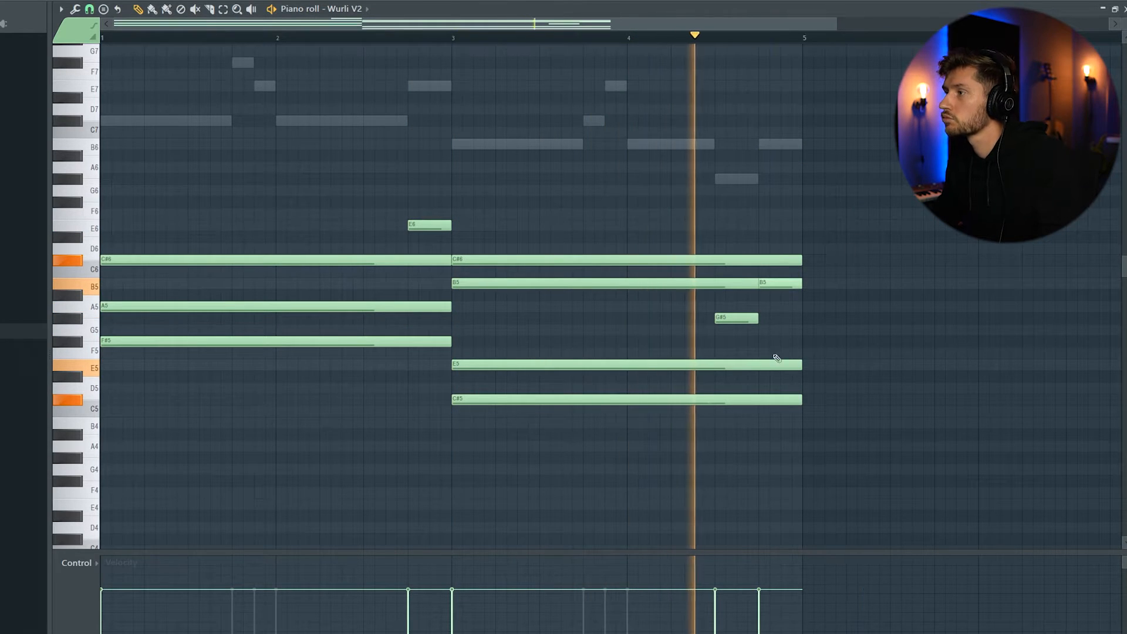
key("space")
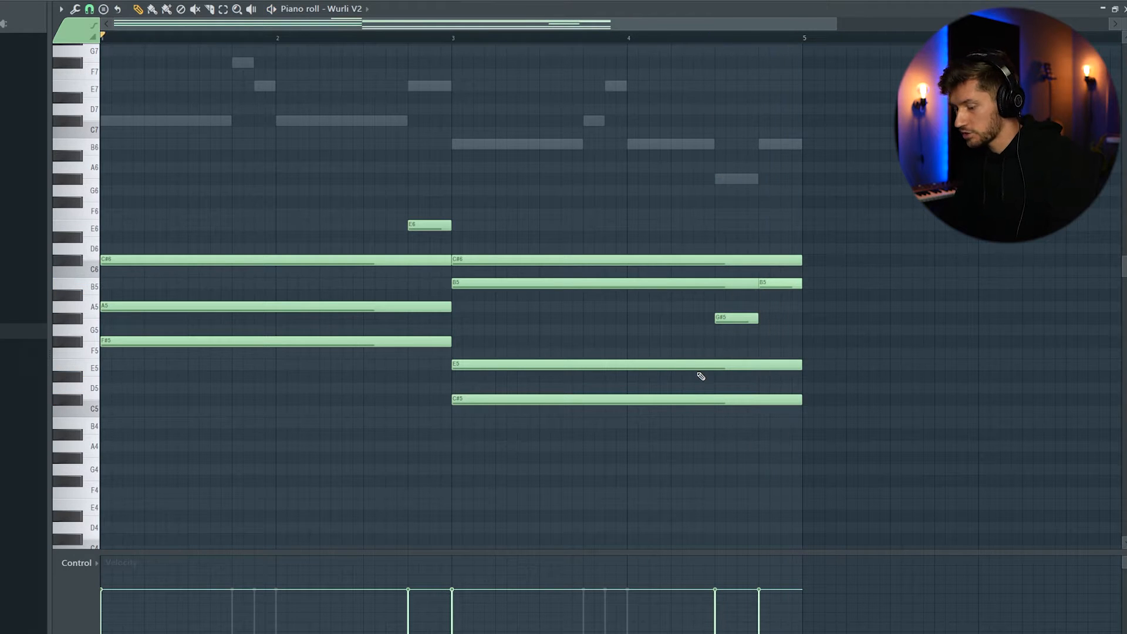
- Strum the Wurli V2 notes with the strumizer and vary their velocities with the randomizer
key("alt+s")
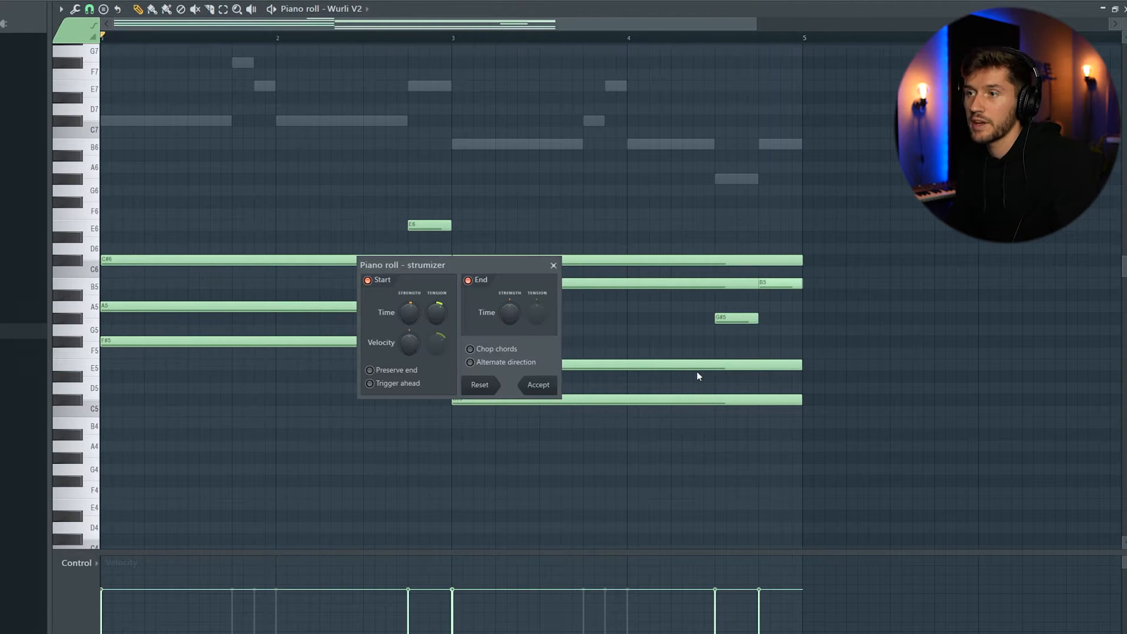
key("Return")
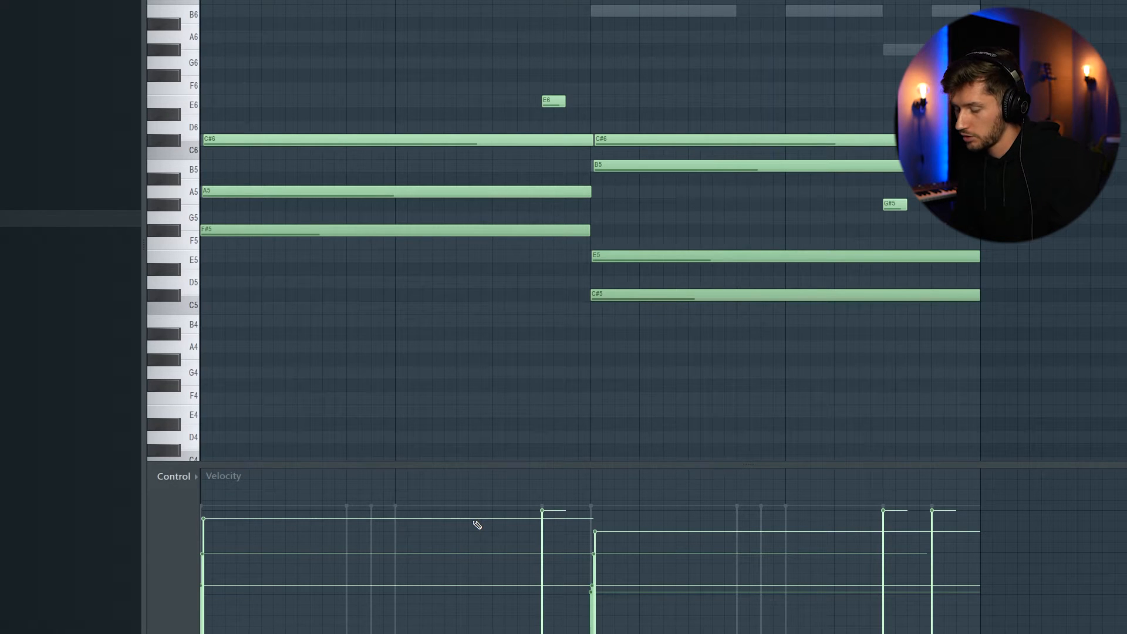
key("alt+r")
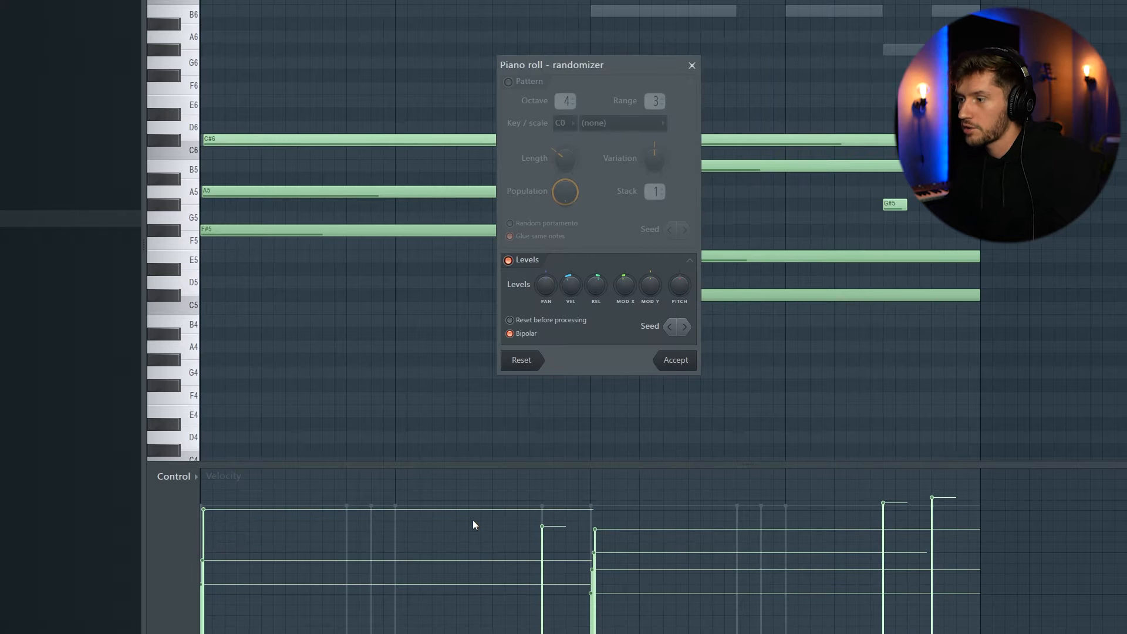
left_click_drag(571, 285, 636, 143)
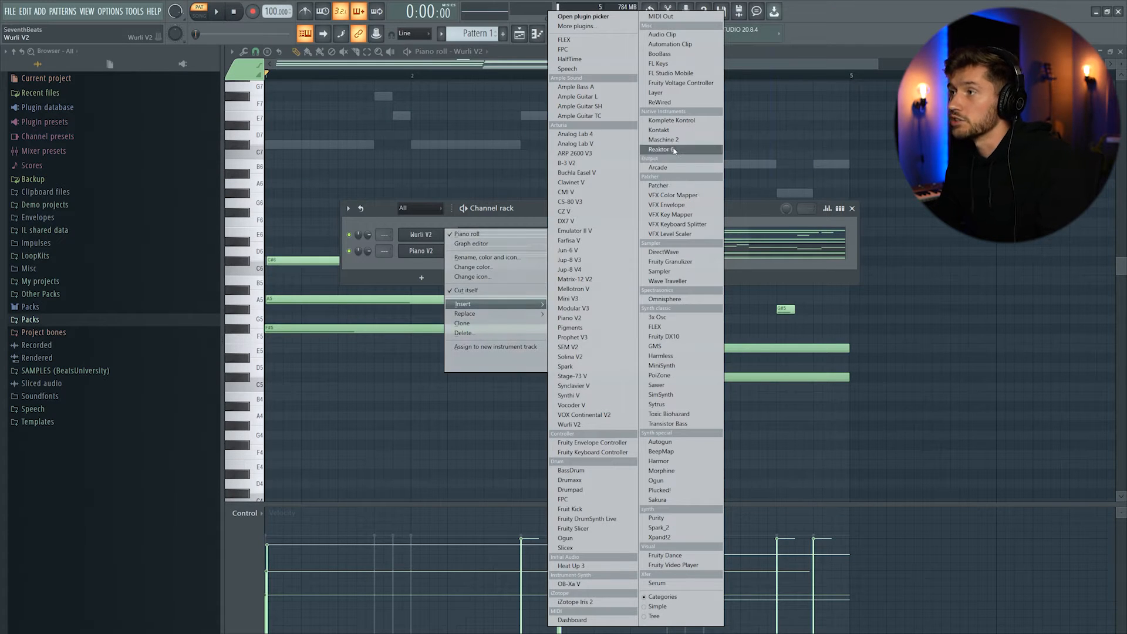
- Insert a Kontakt channel and load Jamal's Neo-Soul.nki from the Neo-Soul Keys library
left_click(658, 129)
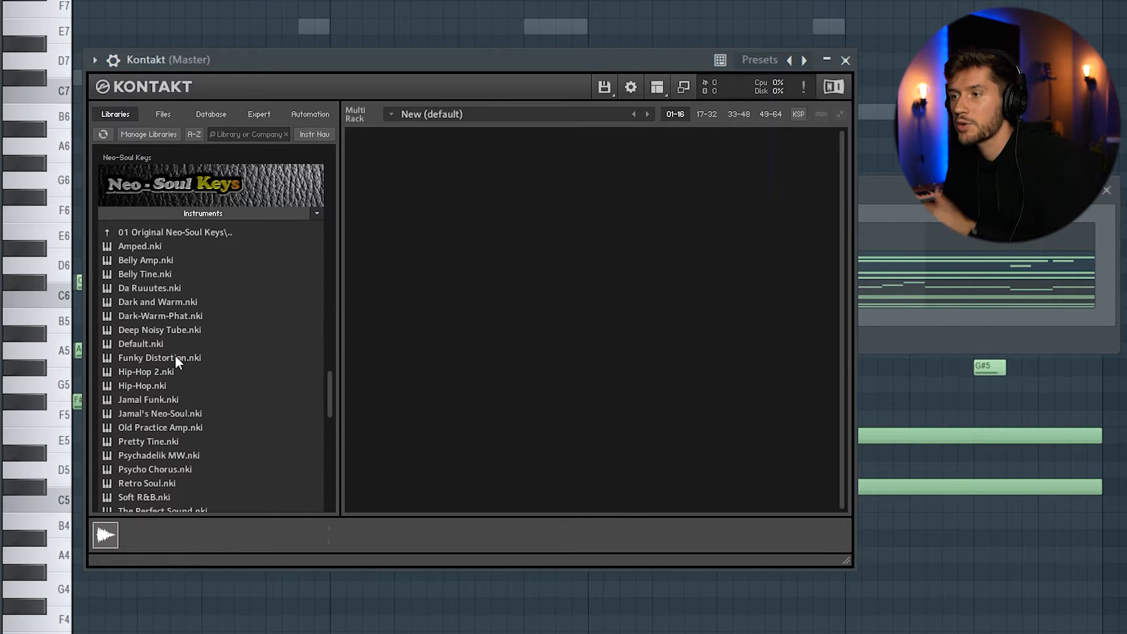
scroll(175, 358, "down", 1)
left_click_drag(158, 390, 532, 326)
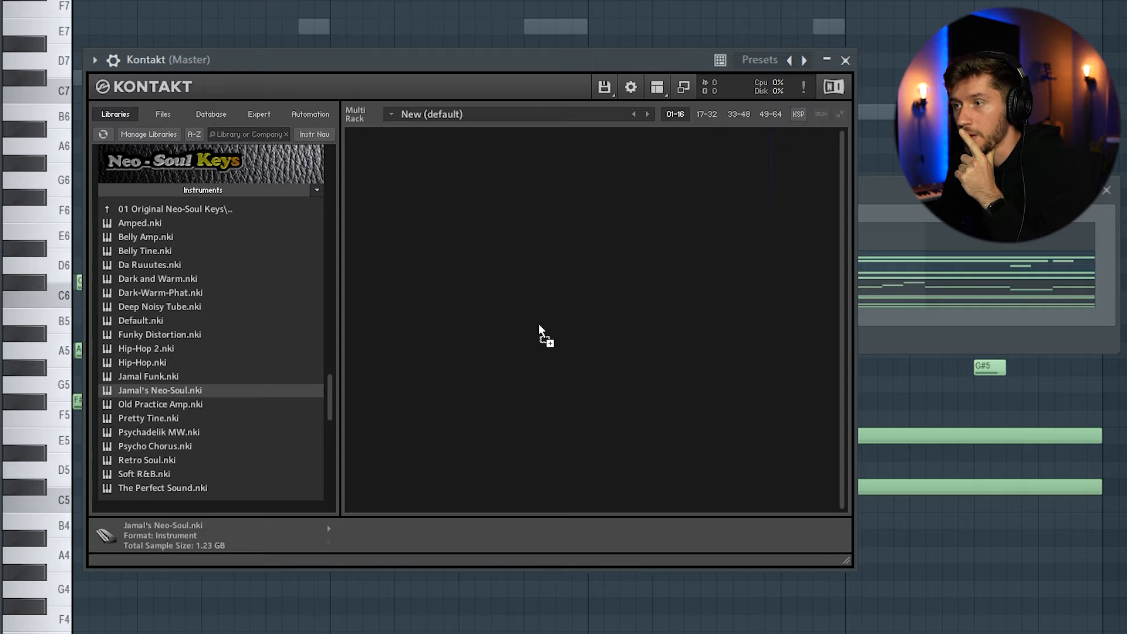
left_click_drag(449, 348, 448, 348)
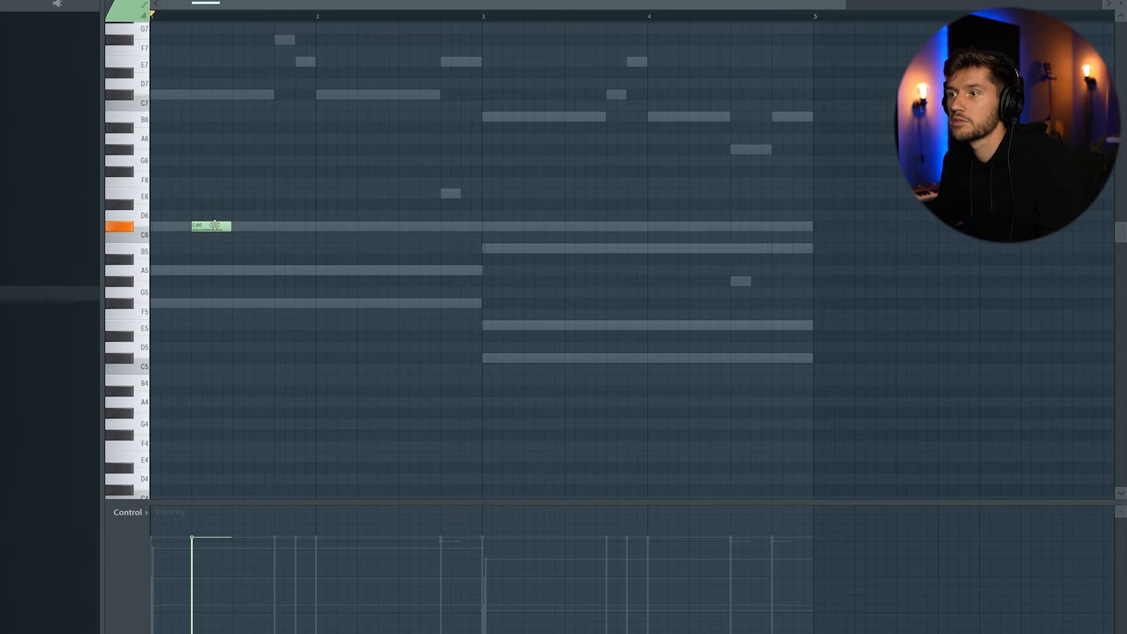
- Build an F#5, A5 and C#6 chord just before beat 3 of bar 1 in the Kontakt part and repeat it in bar 2
key("space")
left_click(236, 271)
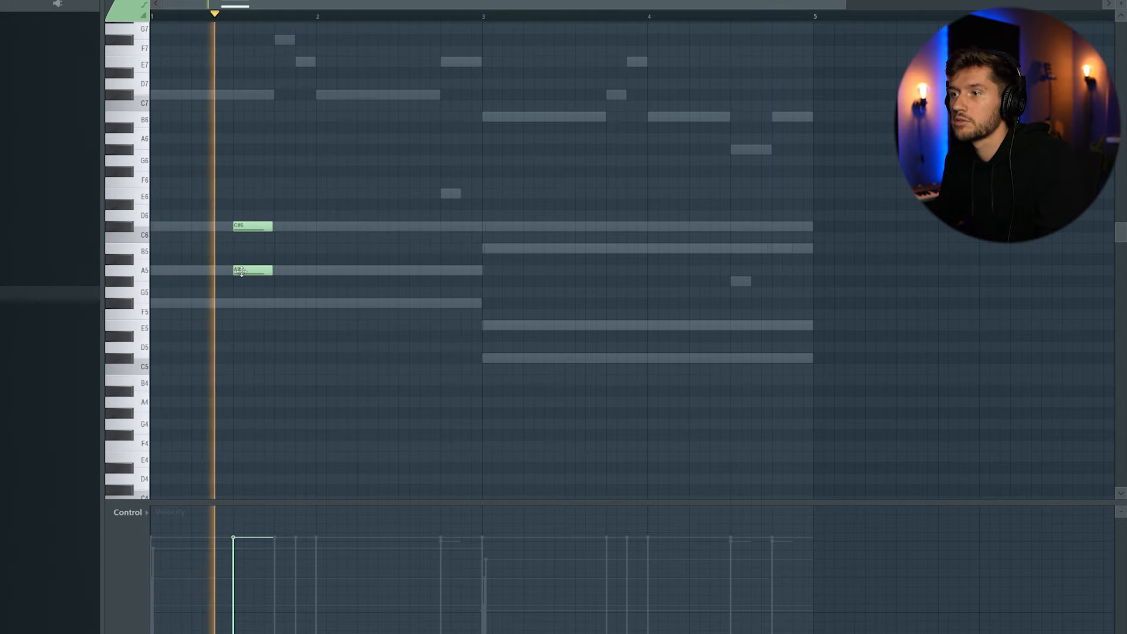
key("space")
left_click_drag(244, 226, 234, 226)
left_click(371, 219, "ctrl")
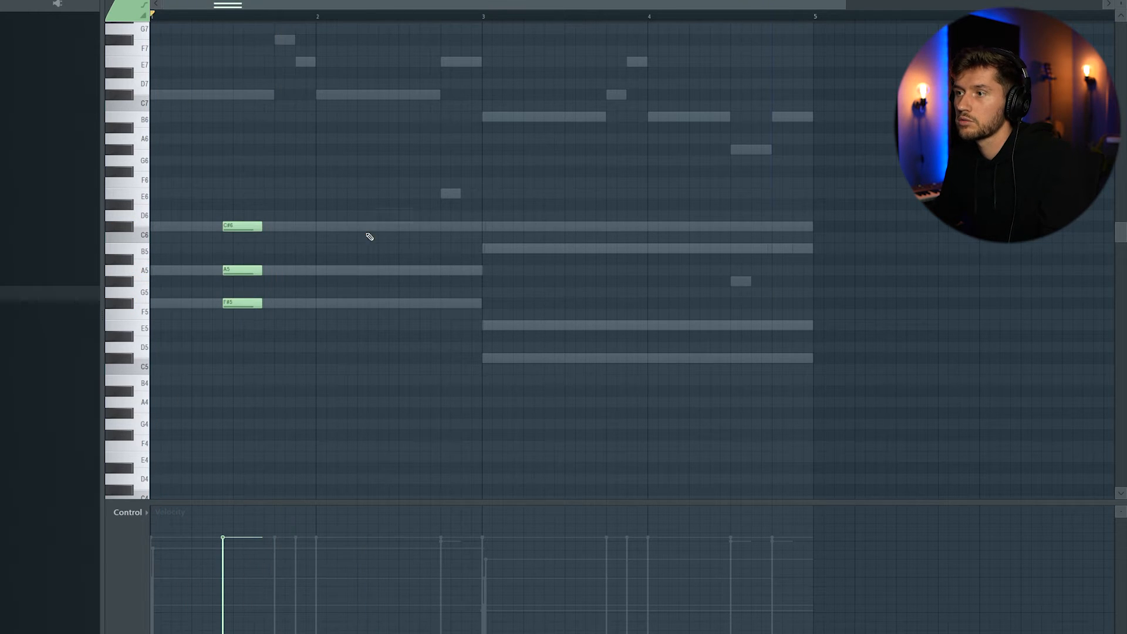
- Add F#5, A5 and E6 on the last beat of bar 2 in the Kontakt part and play it back
left_click(471, 198)
right_click(471, 197)
left_click(444, 196)
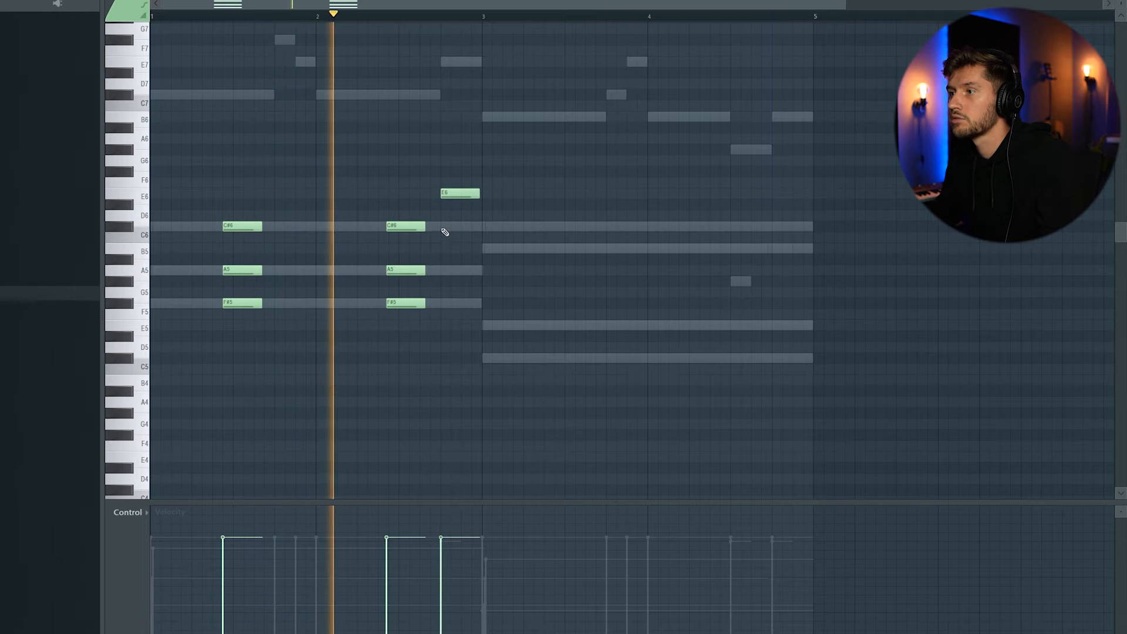
left_click(443, 271)
left_click(467, 303)
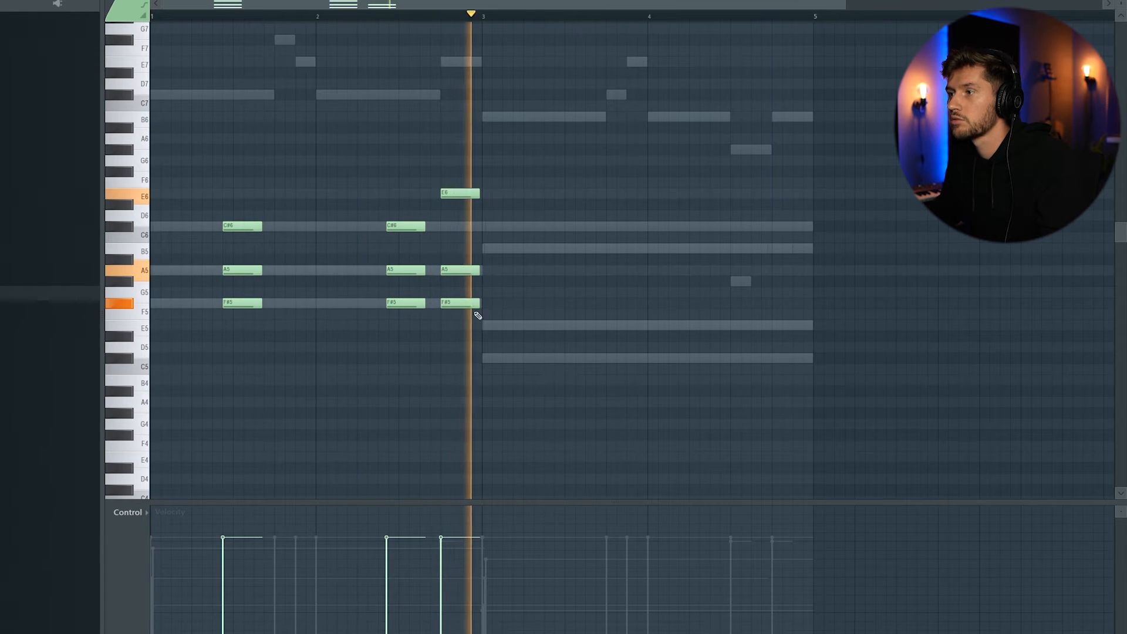
key("space")
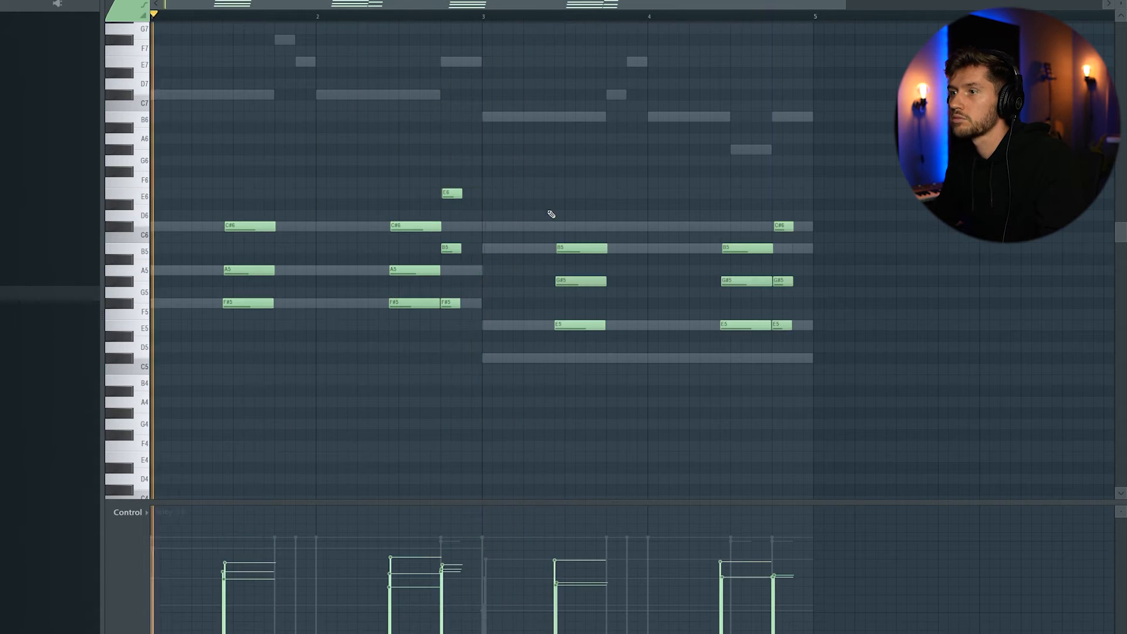
key("space")
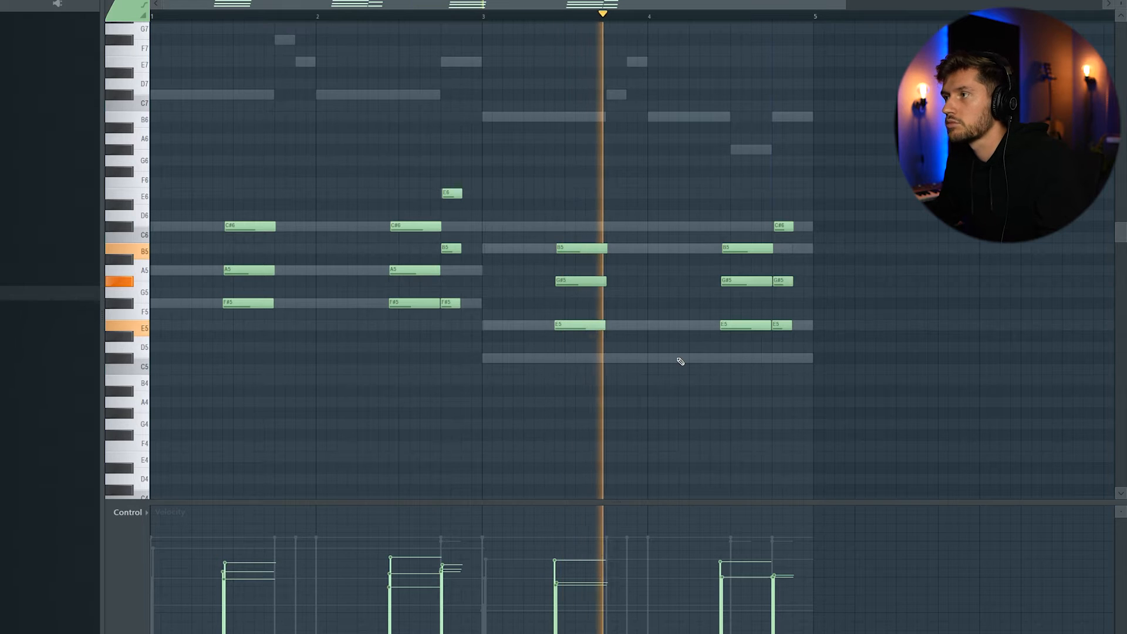
scroll(680, 358, "down", 2)
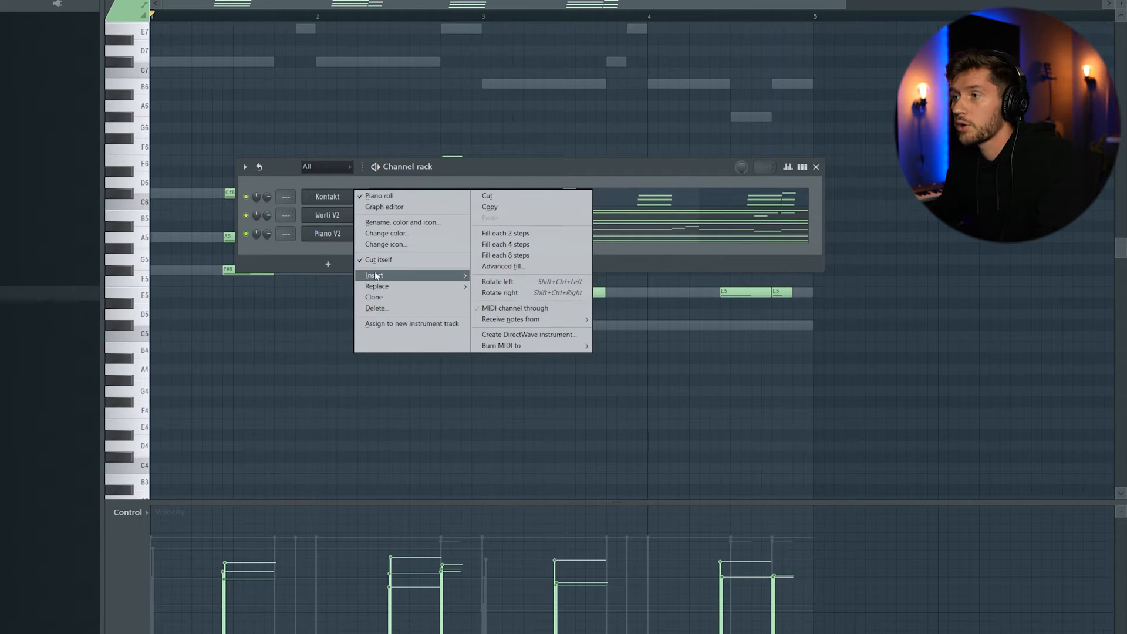
- Insert a Serum channel carrying the sustained chord notes and open its BL Vintage Digital Pluck patch
mouse_move(374, 276)
left_click(596, 592)
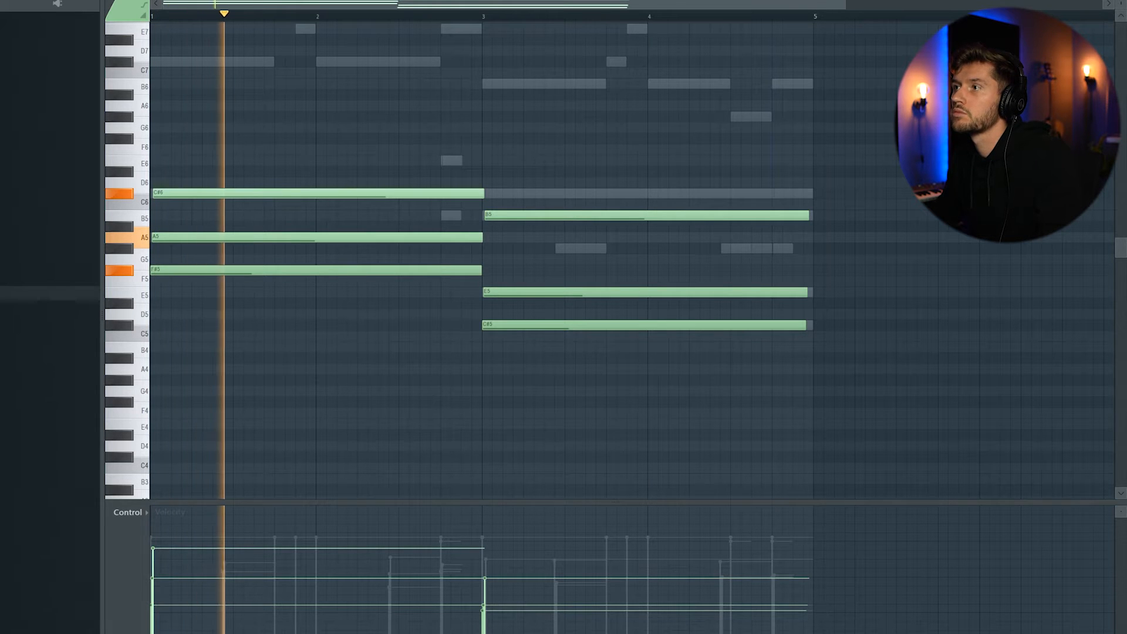
key("F6")
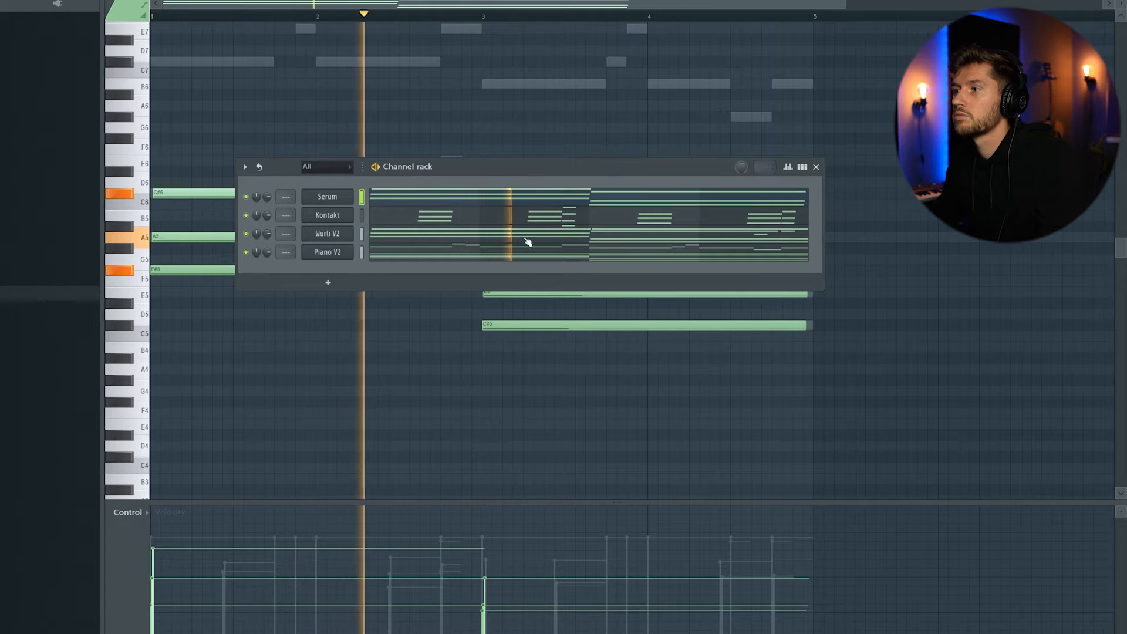
left_click(336, 199)
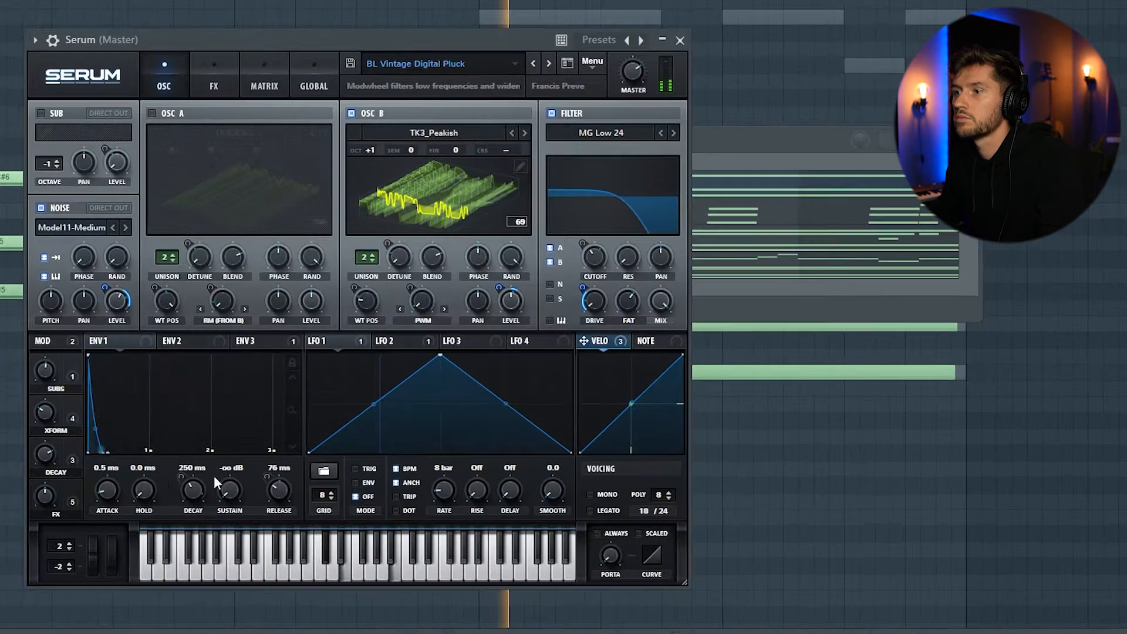
- Set Serum's Env 2 decay to 186 ms and its Env 3 release to 137 ms during playback
left_click(170, 341)
left_click_drag(199, 488, 215, 502)
left_click(257, 342)
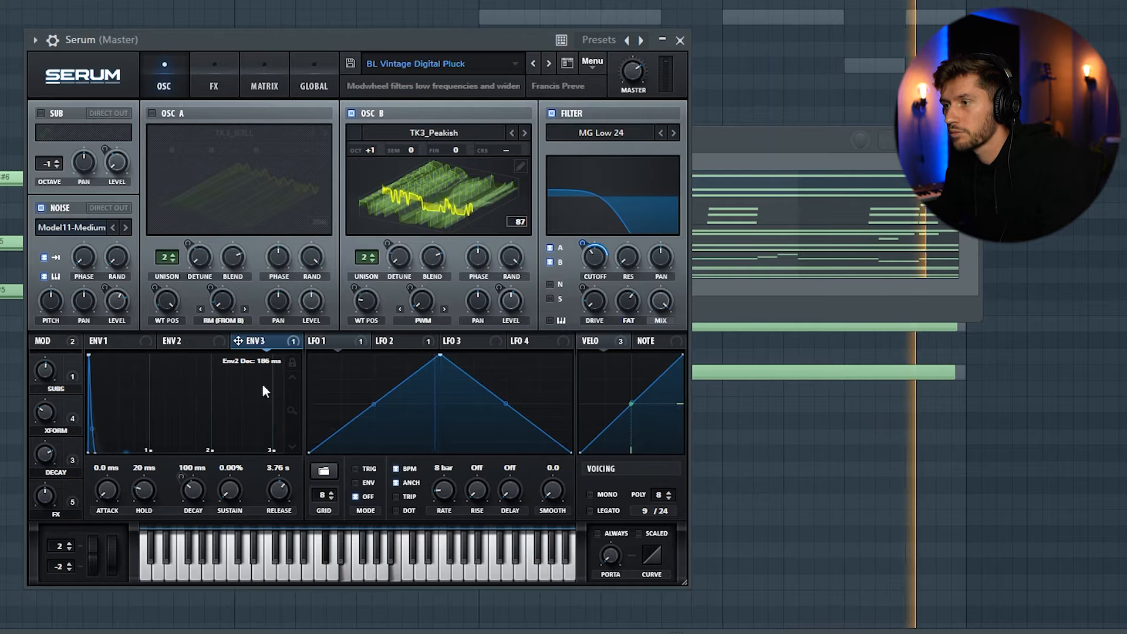
left_click(762, 169)
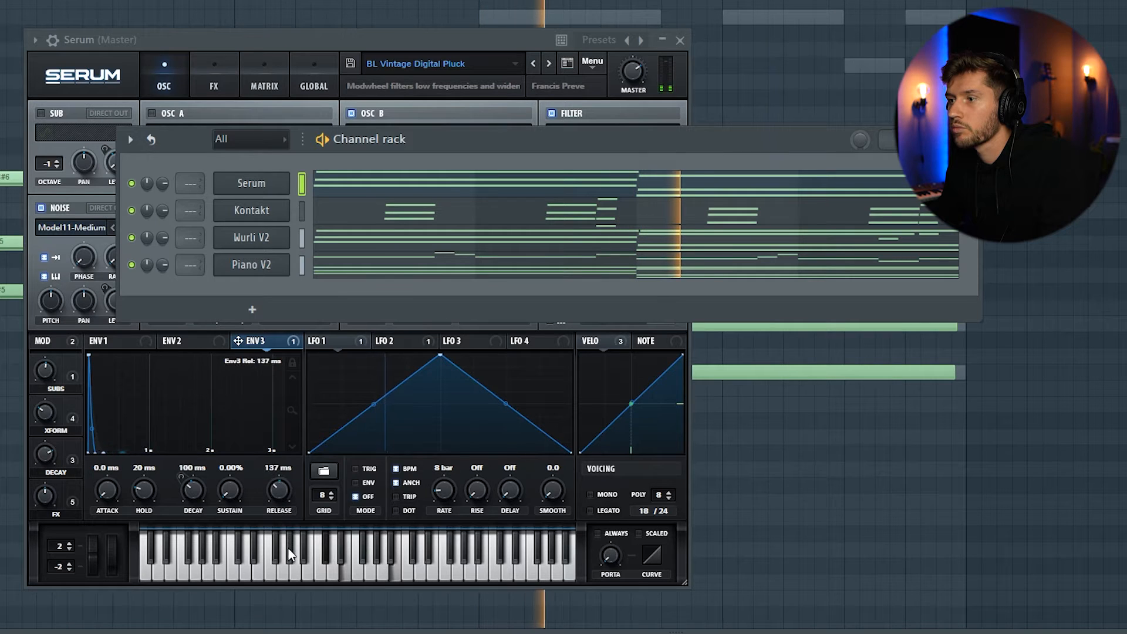
left_click(284, 183)
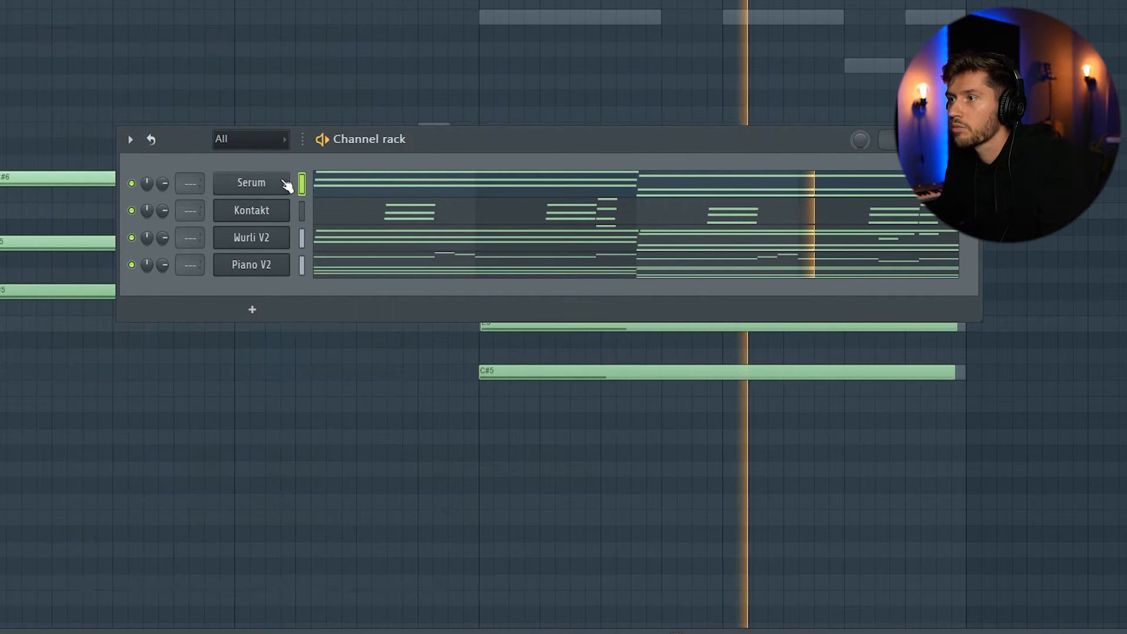
left_click(283, 184)
- Set Serum's Env 2 release to 5.9 ms and adjust the resonance of the MG Low 24 filter
left_click(172, 341)
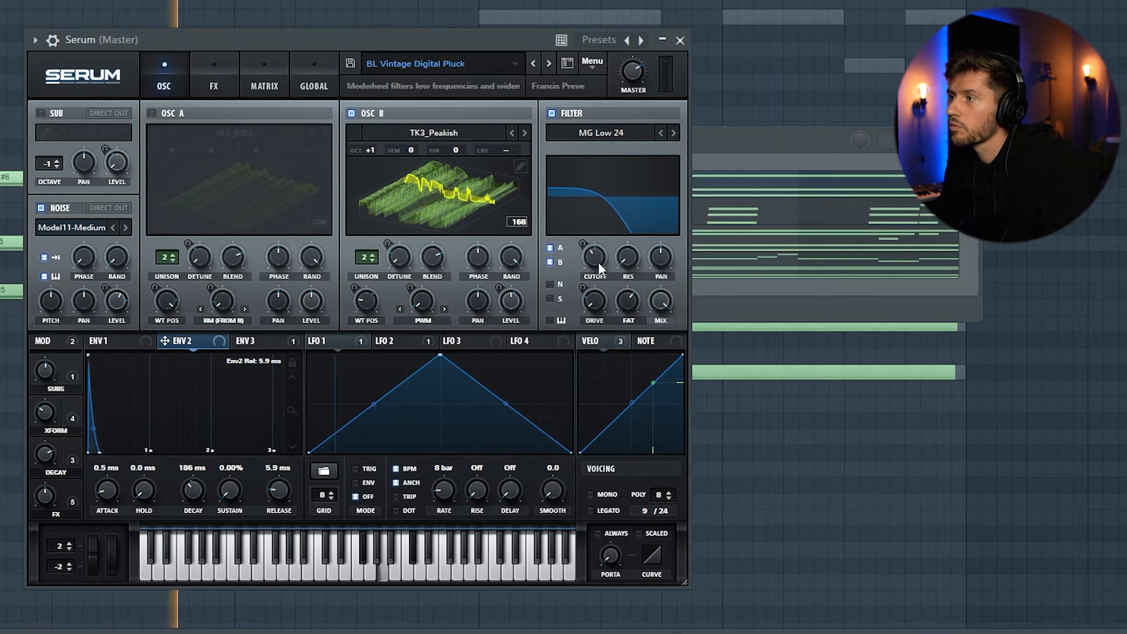
mouse_move(594, 259)
left_click_drag(626, 260, 624, 219)
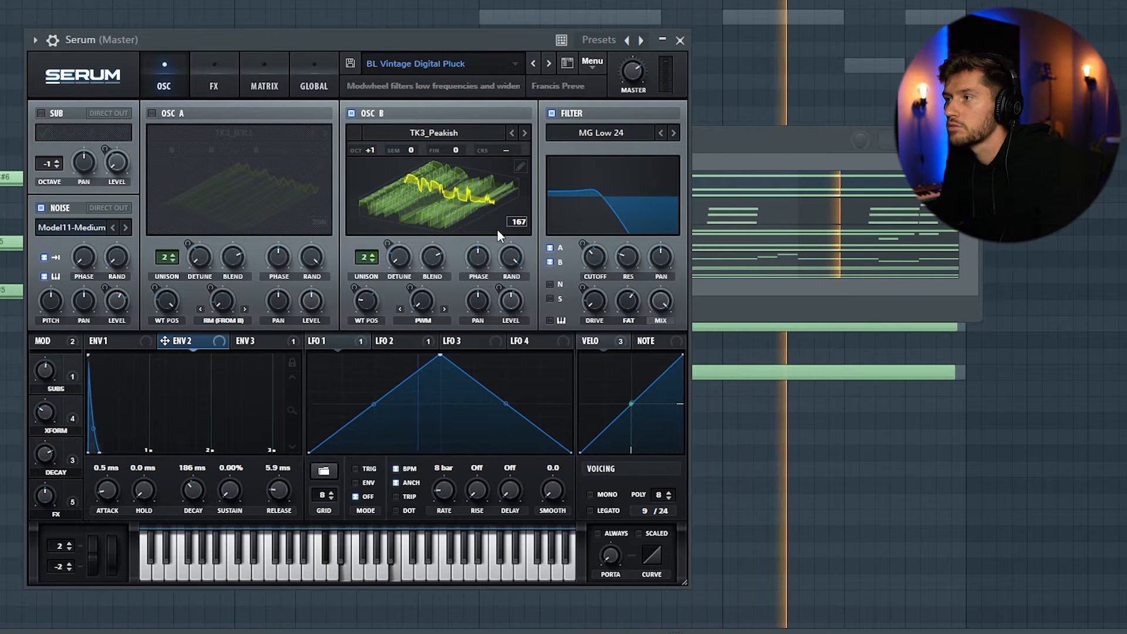
- Switch oscillator B to its 2D waveform display and set LFO 1's modulation of oscillator A's wavetable position to 7
left_click(462, 199)
left_click_drag(439, 263, 418, 281)
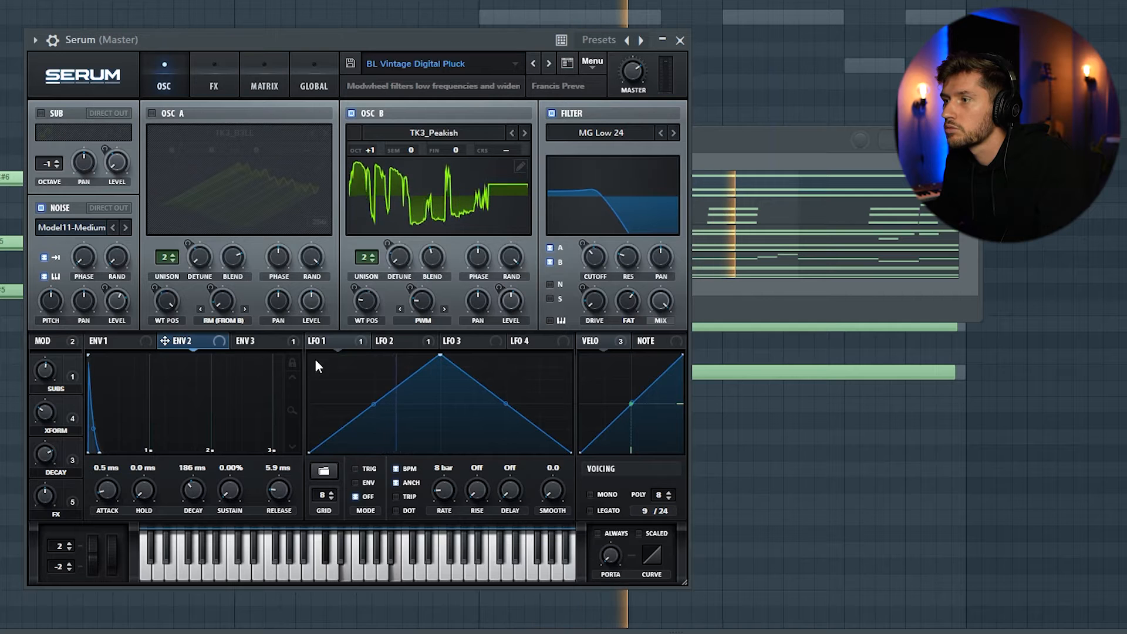
left_click_drag(383, 345, 365, 300)
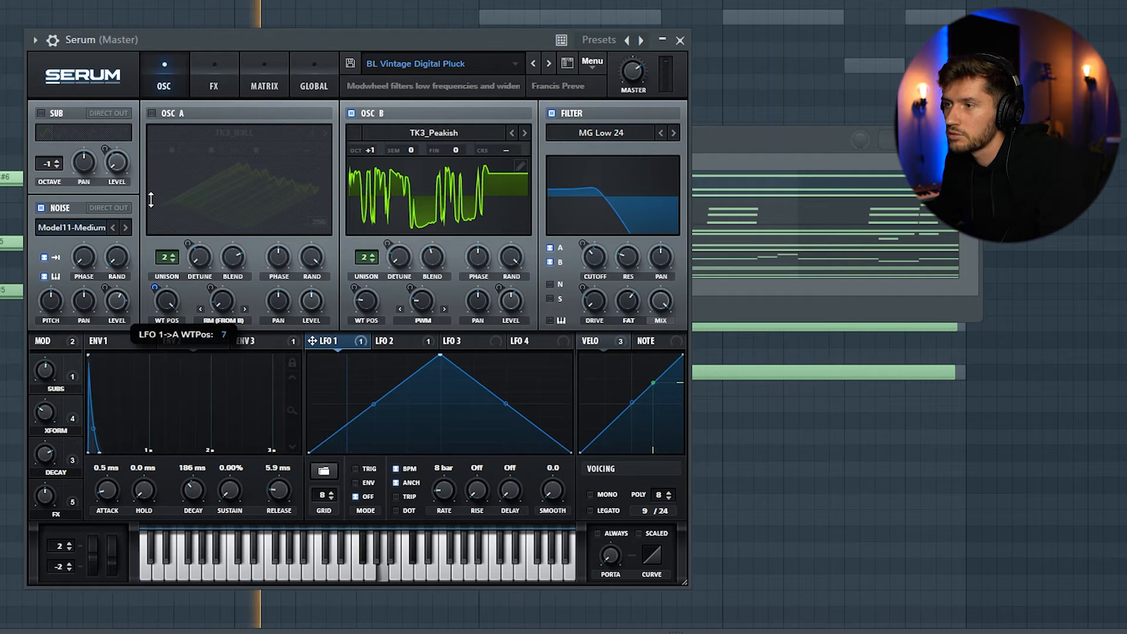
left_click(738, 145)
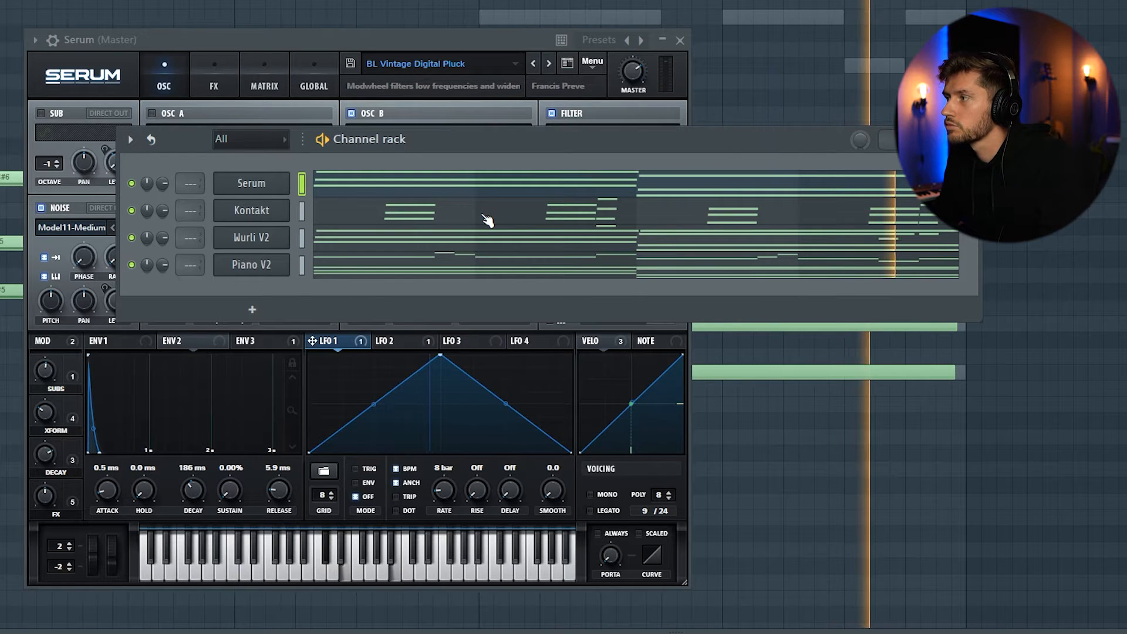
key("space")
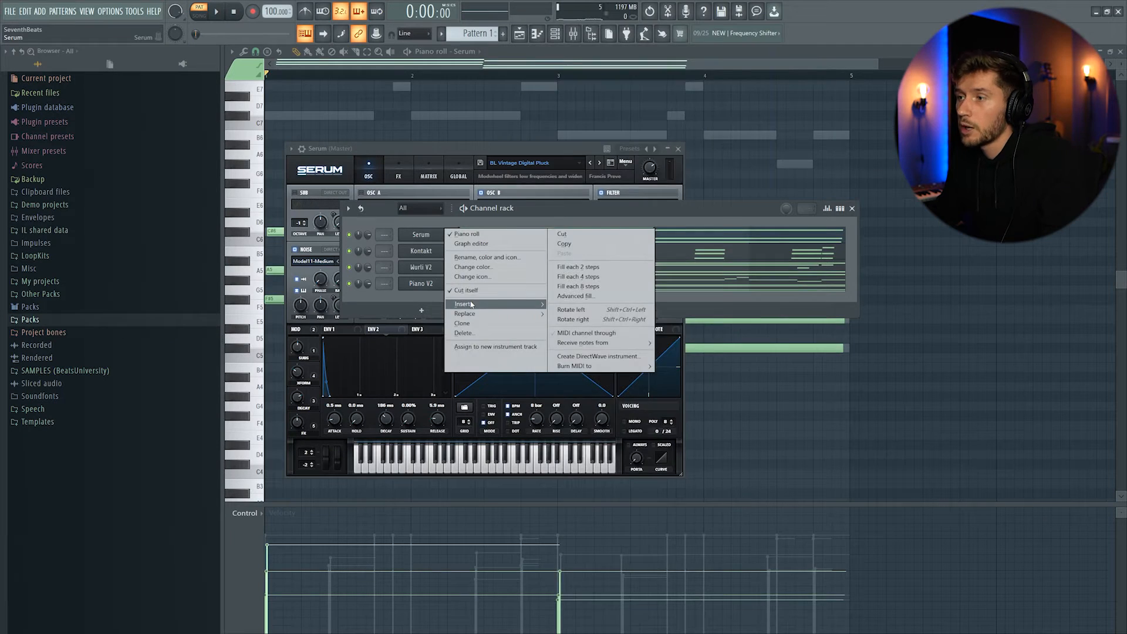
- Load the Glimmer of Hope kit in a new Arcade channel and set its session key to C# min
mouse_move(471, 304)
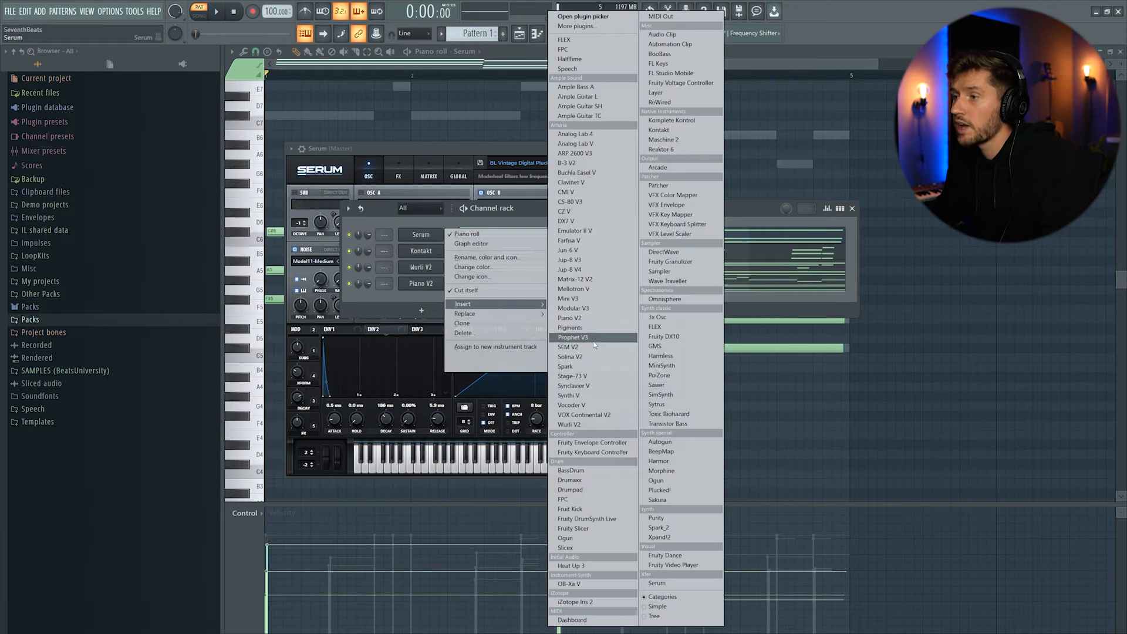
left_click(670, 169)
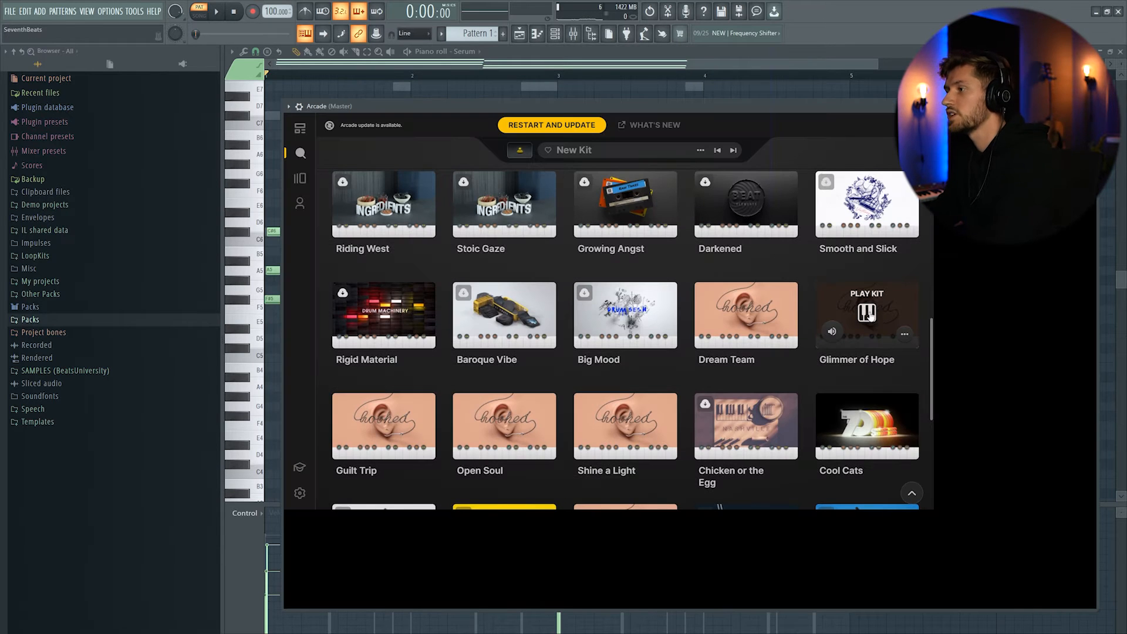
left_click(868, 314)
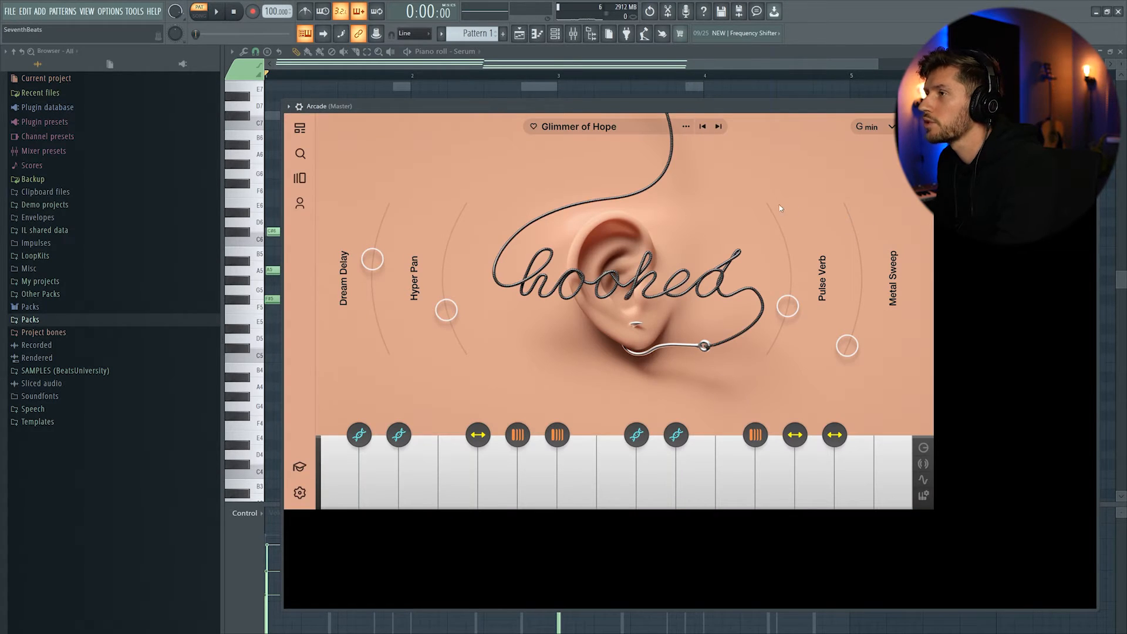
left_click(879, 130)
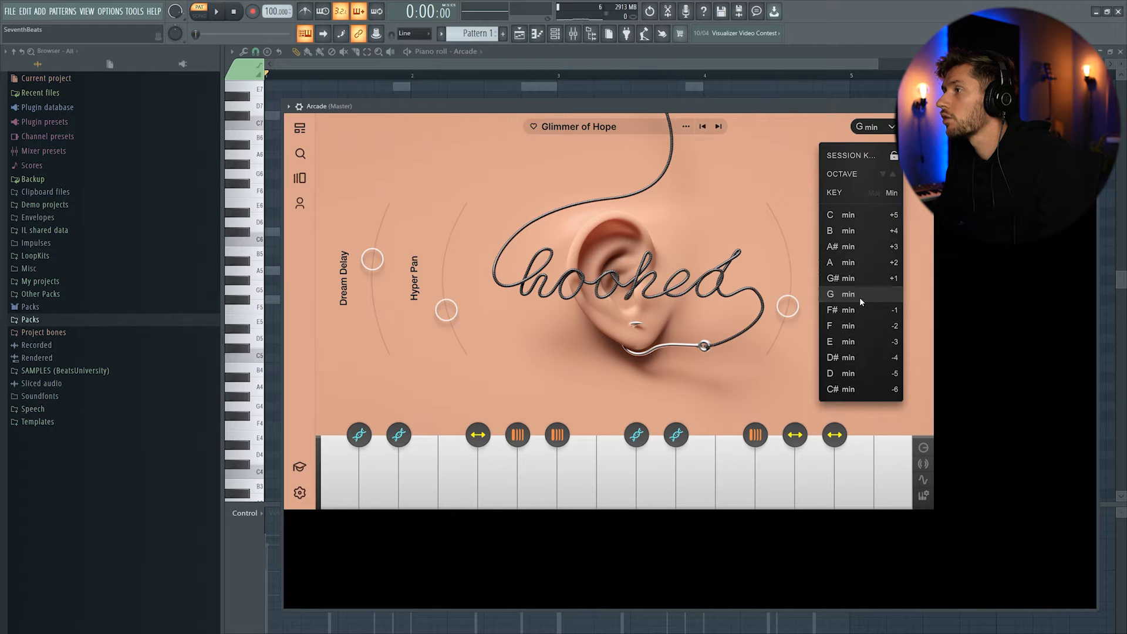
left_click(860, 388)
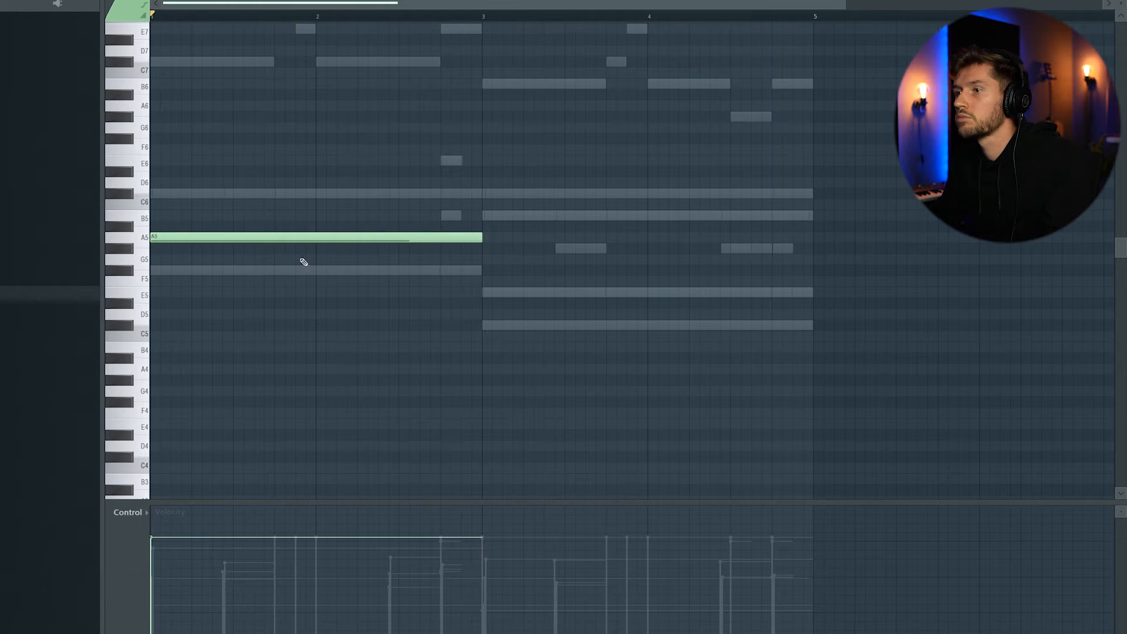
- Audition the Arcade part and move its two-bar note from A5 up to C6
key("space")
key("space")
left_click_drag(186, 239, 162, 205)
key("space")
key("space")
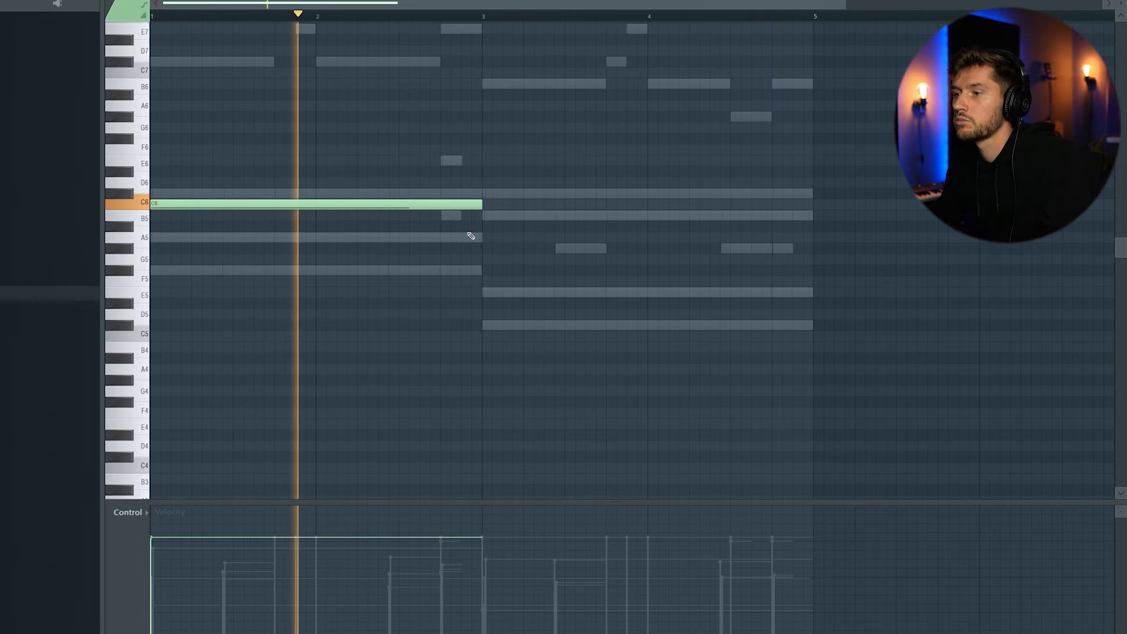
- Add a second C6 note across bars 3 and 4 of the Arcade part and trim both note ends slightly
left_click(483, 204)
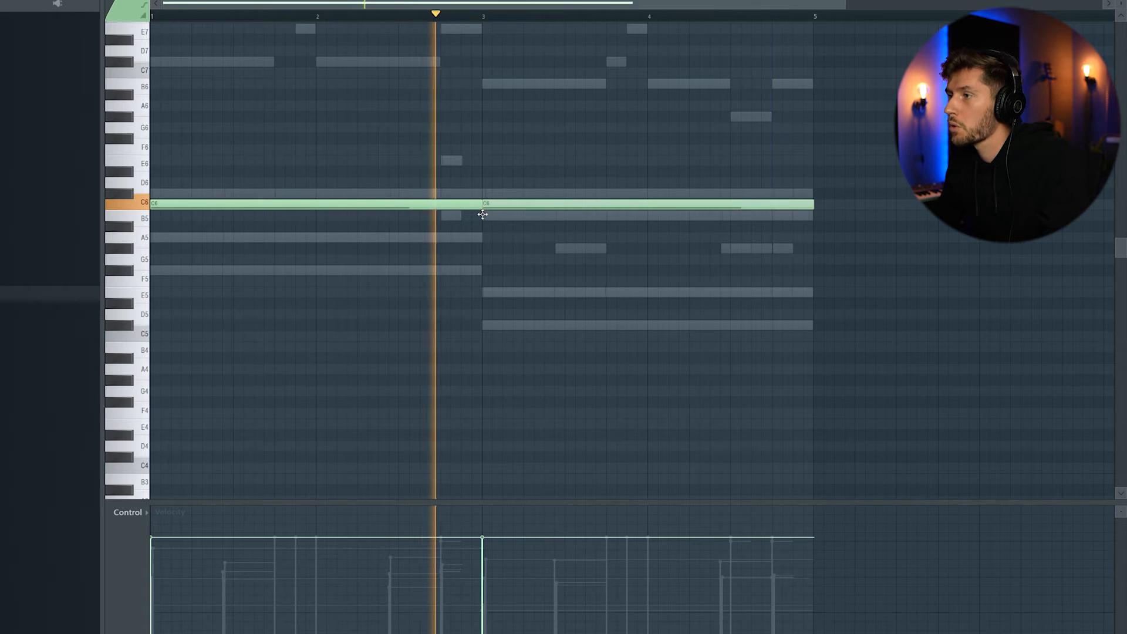
left_click_drag(337, 176, 833, 262, "ctrl")
left_click_drag(812, 204, 804, 209)
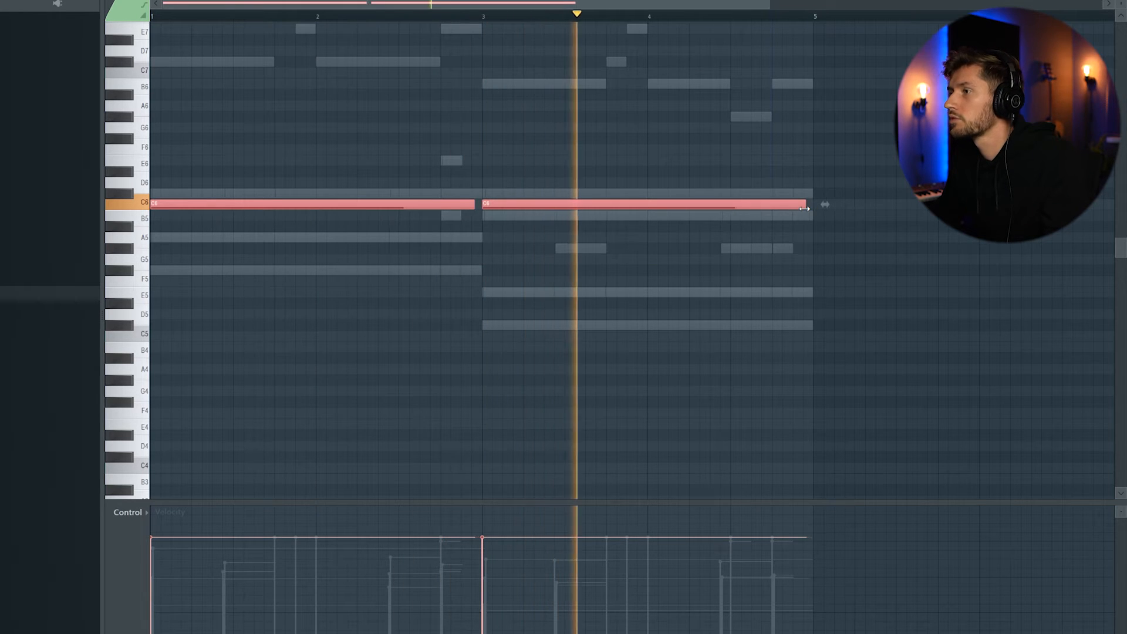
key("space")
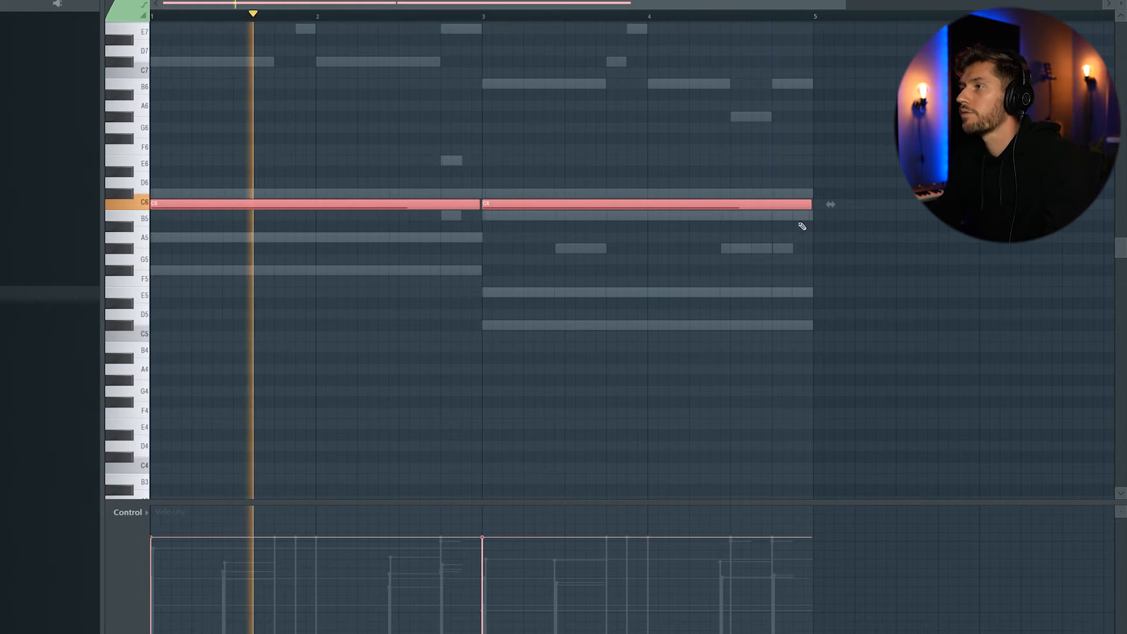
- Shorten both Arcade notes to end about half a beat early and adjust the Arcade channel's volume
key("F6")
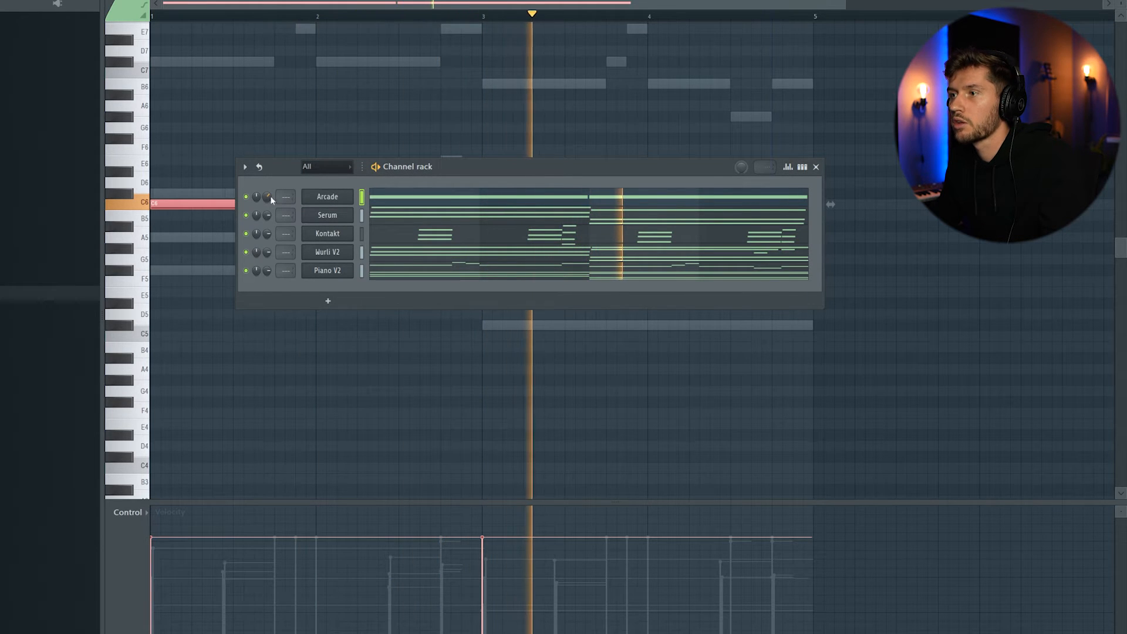
key("F6")
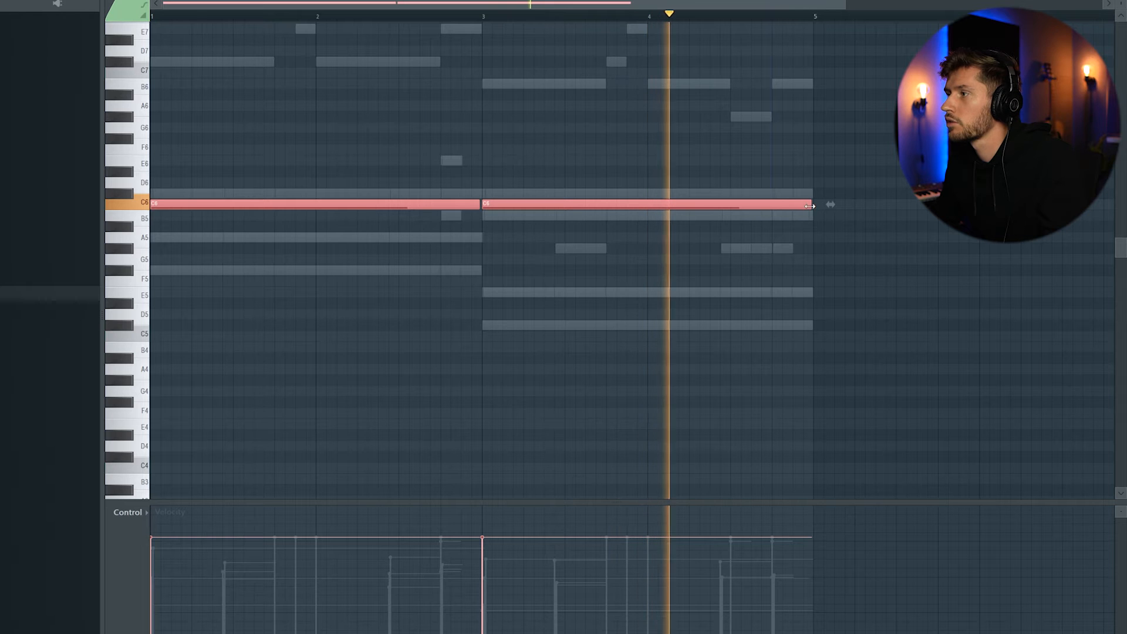
left_click_drag(805, 205, 795, 205)
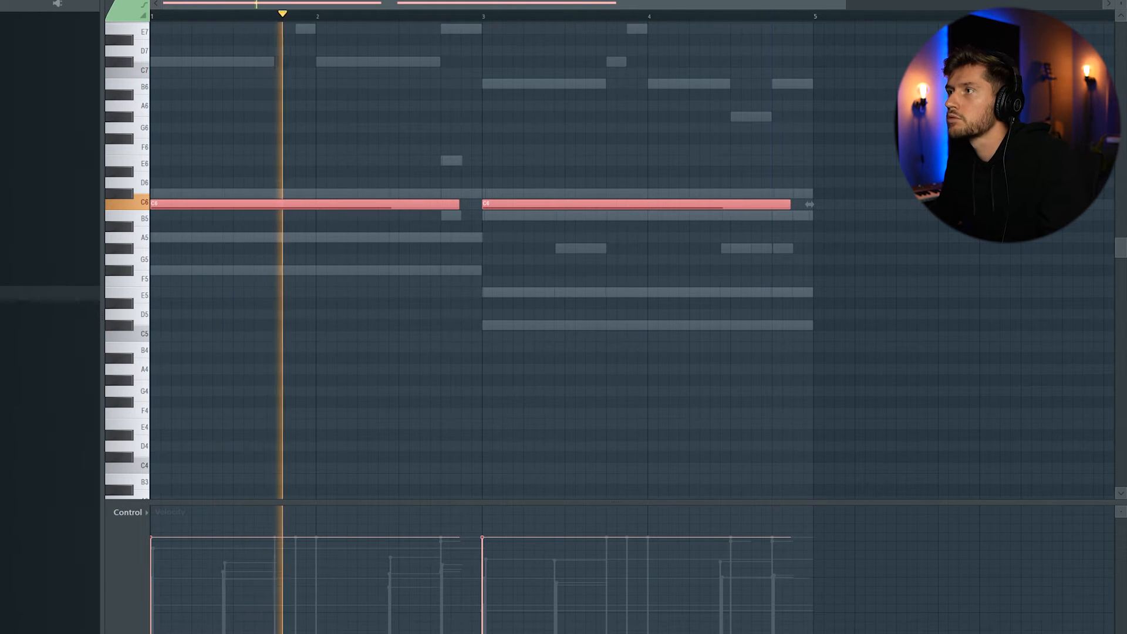
key("F6")
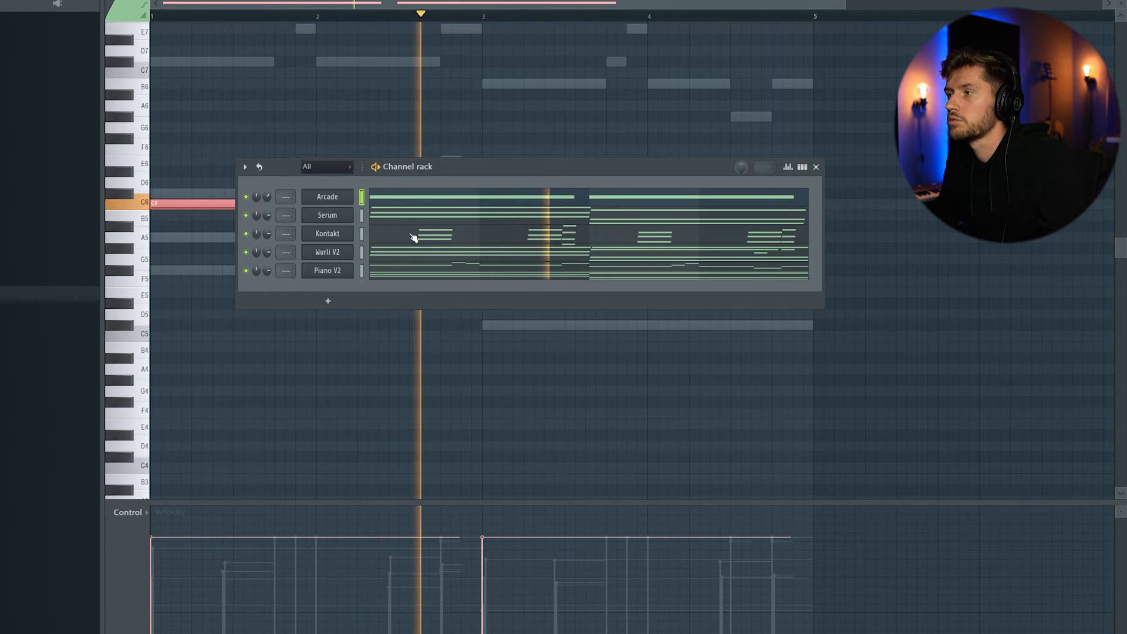
left_click_drag(266, 198, 266, 203)
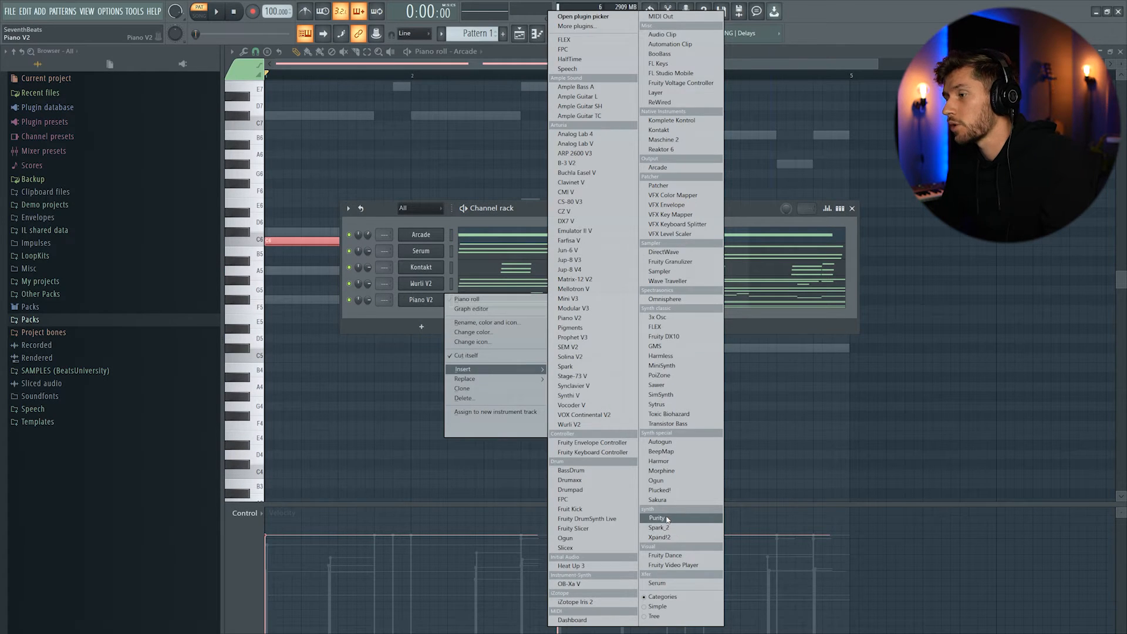
- Insert a Purity channel and open its Guitar & Plucked preset category
left_click(668, 519)
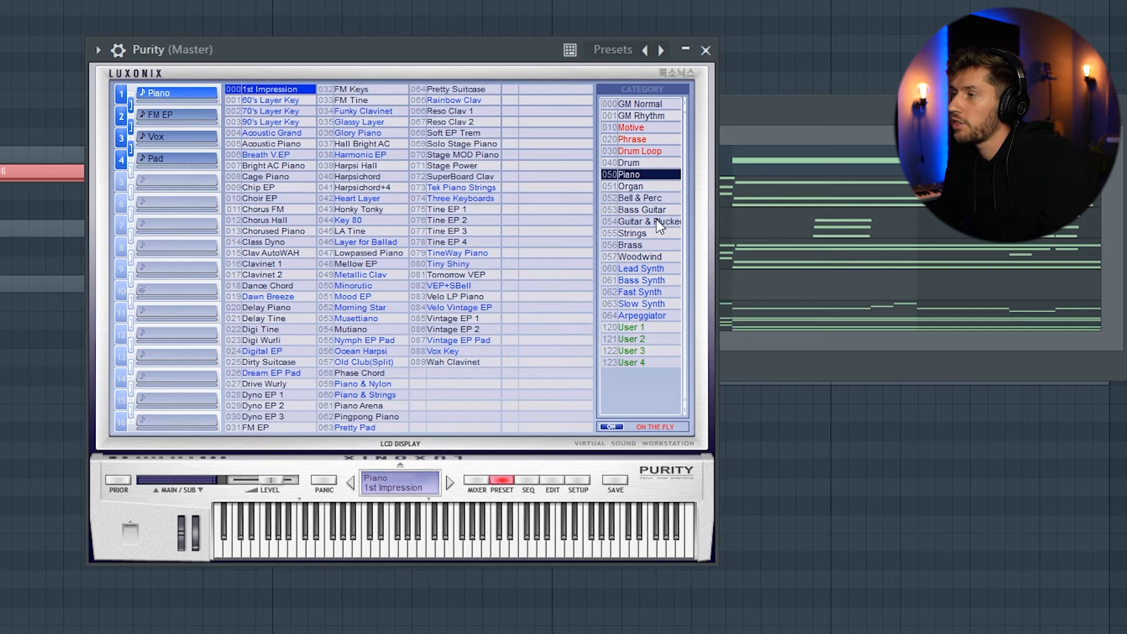
left_click(652, 222)
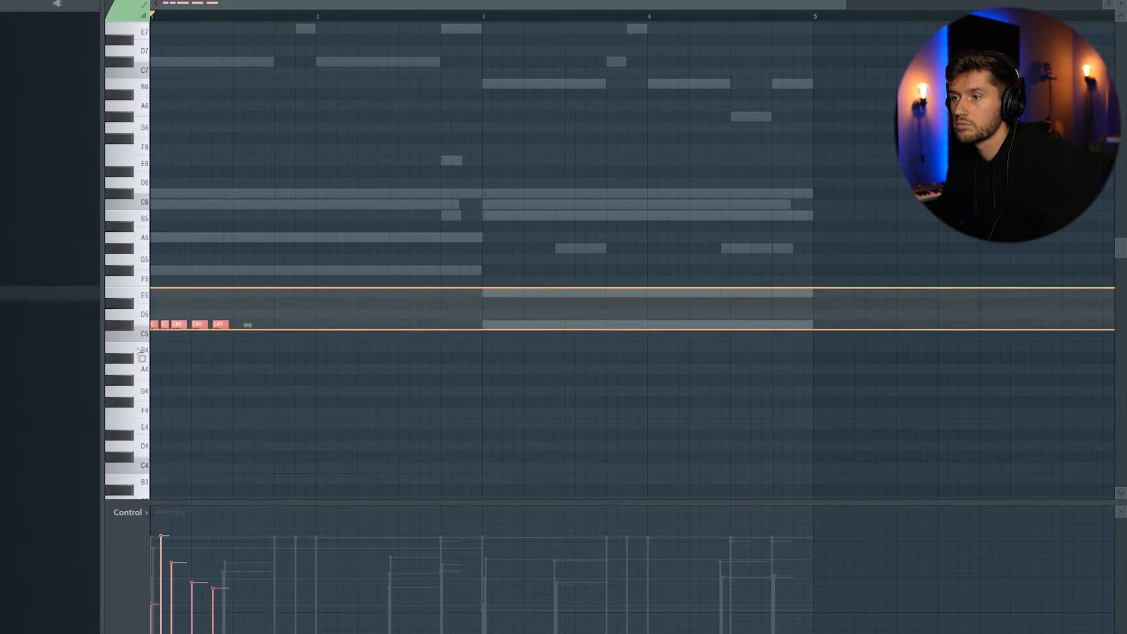
- Repeat the C#5 rhythm of the Purity part through bars 1 and 2 and raise its last two notes to E5 and F#5
left_click_drag(293, 329, 302, 330)
key("space")
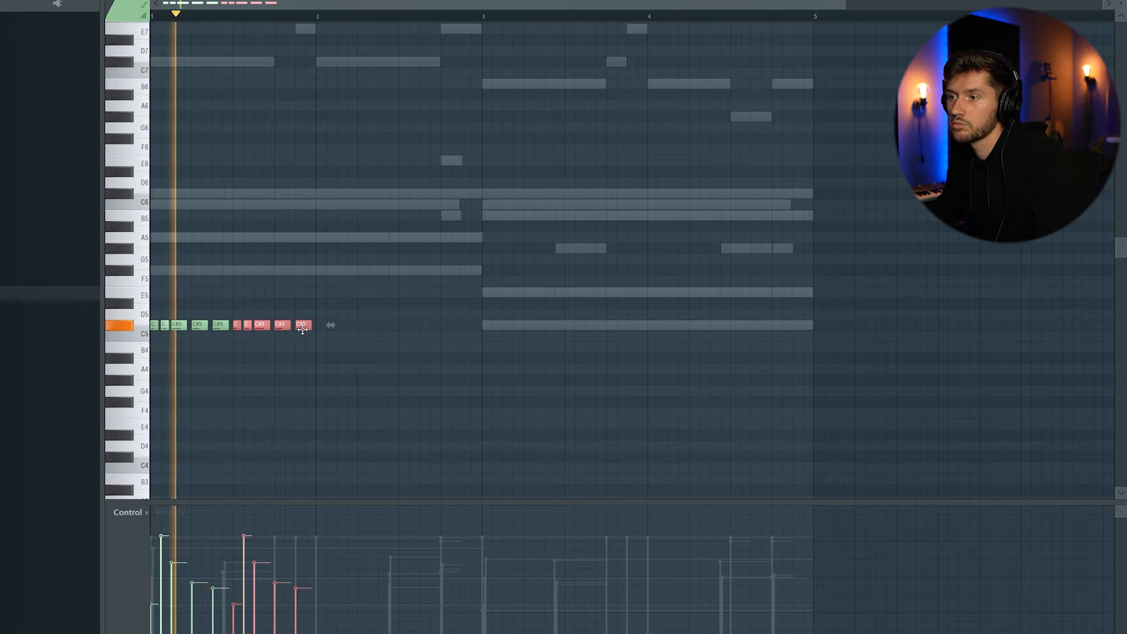
left_click(460, 327, "ctrl")
key("space")
left_click_drag(134, 303, 134, 369)
key("space")
left_click_drag(175, 328, 337, 327)
left_click(486, 248, "ctrl")
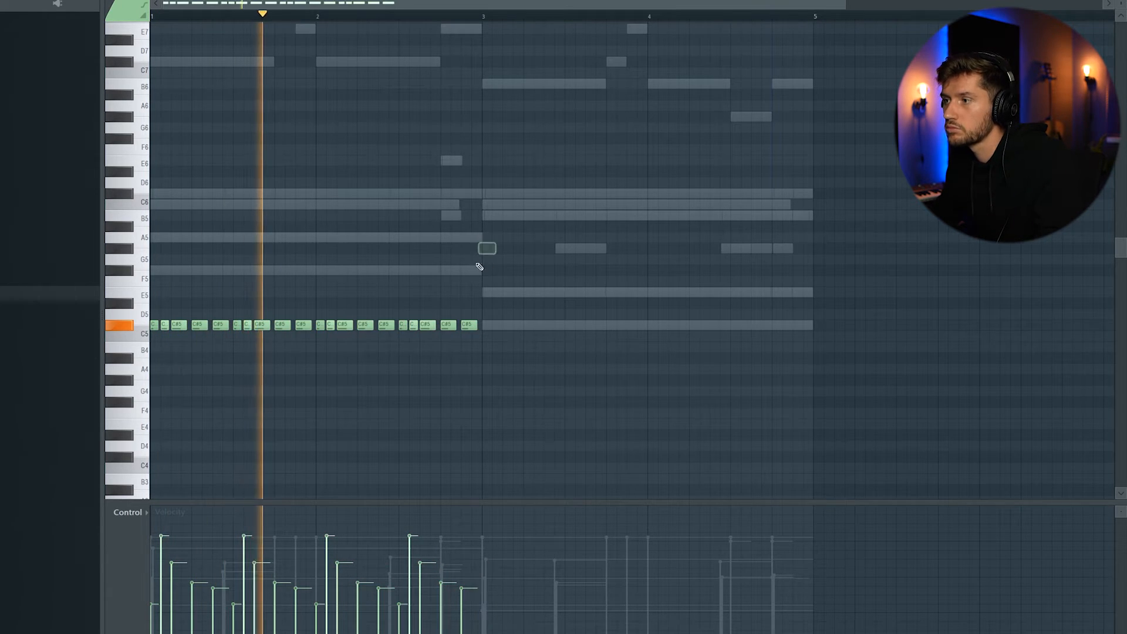
left_click_drag(448, 326, 469, 270)
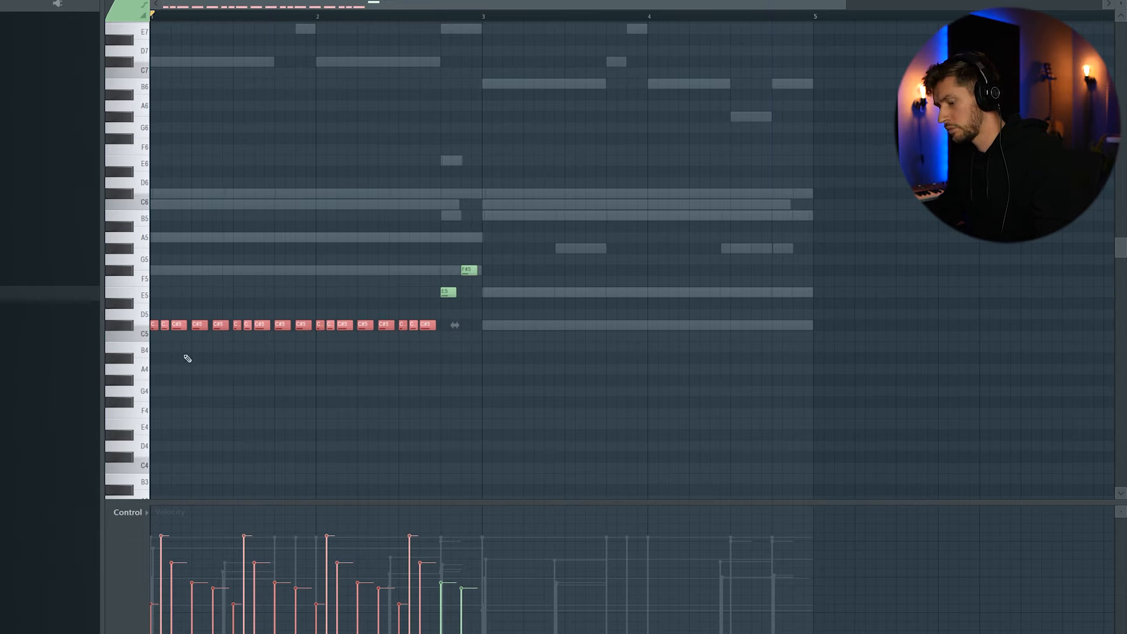
- Copy the Purity rhythm to B4 across bars 3 and 4 and finish it with a C#5 and an E5 note
left_click_drag(219, 325, 550, 344)
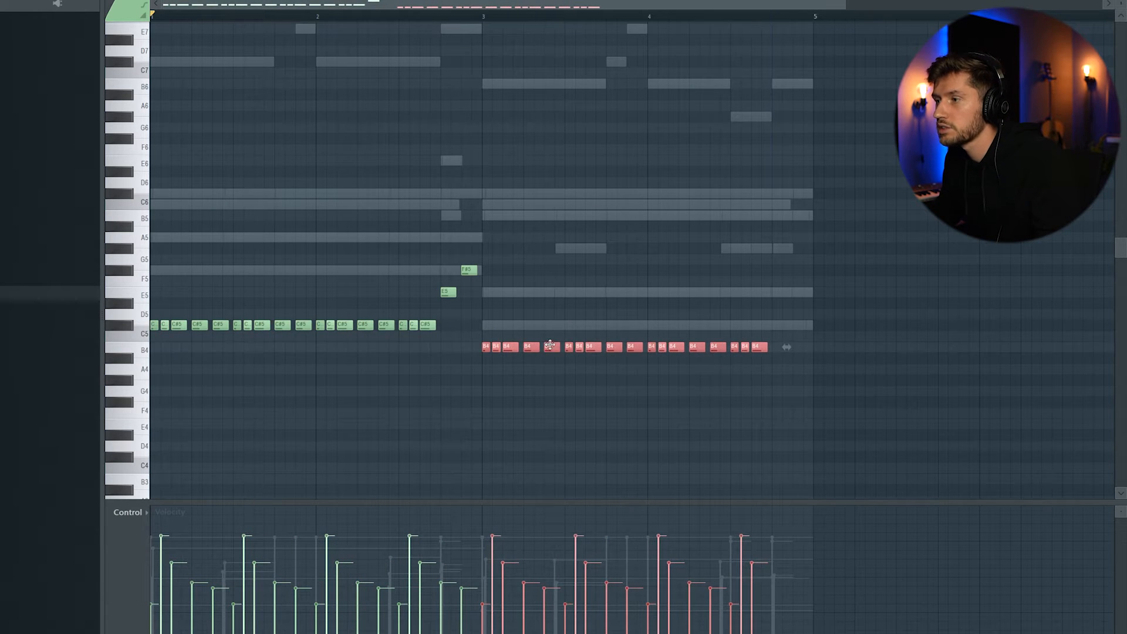
left_click(777, 326)
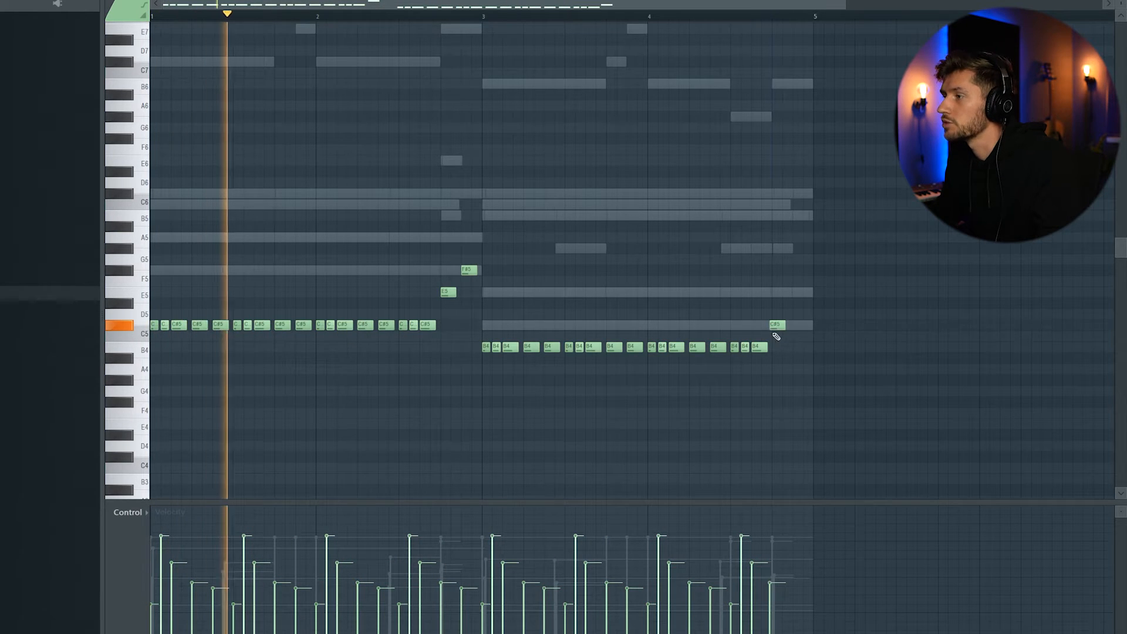
left_click(797, 293)
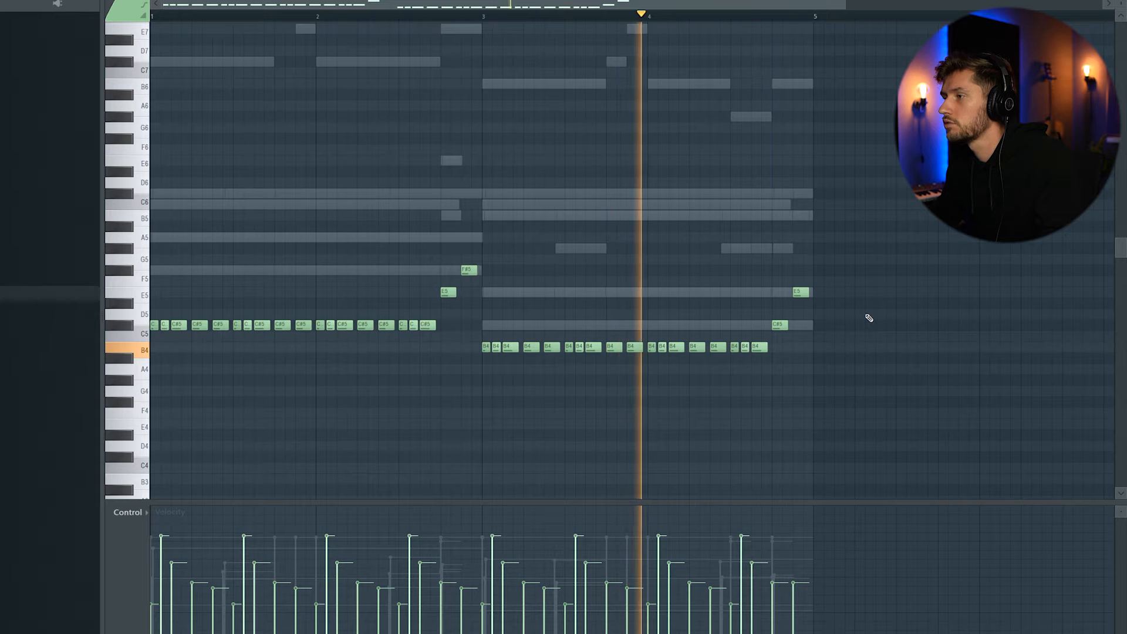
key("space")
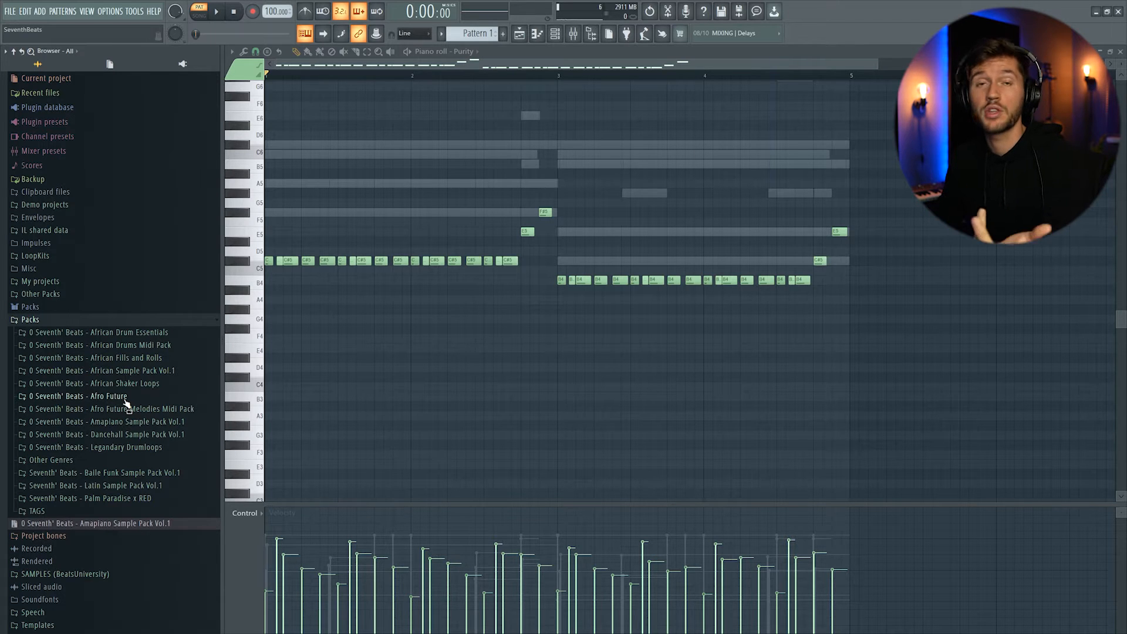
- Add the SB_Kick_ (Armed) sample from the Afro Future pack's Kicks folder as a new channel
left_click(146, 407)
left_click(128, 399)
left_click(58, 461)
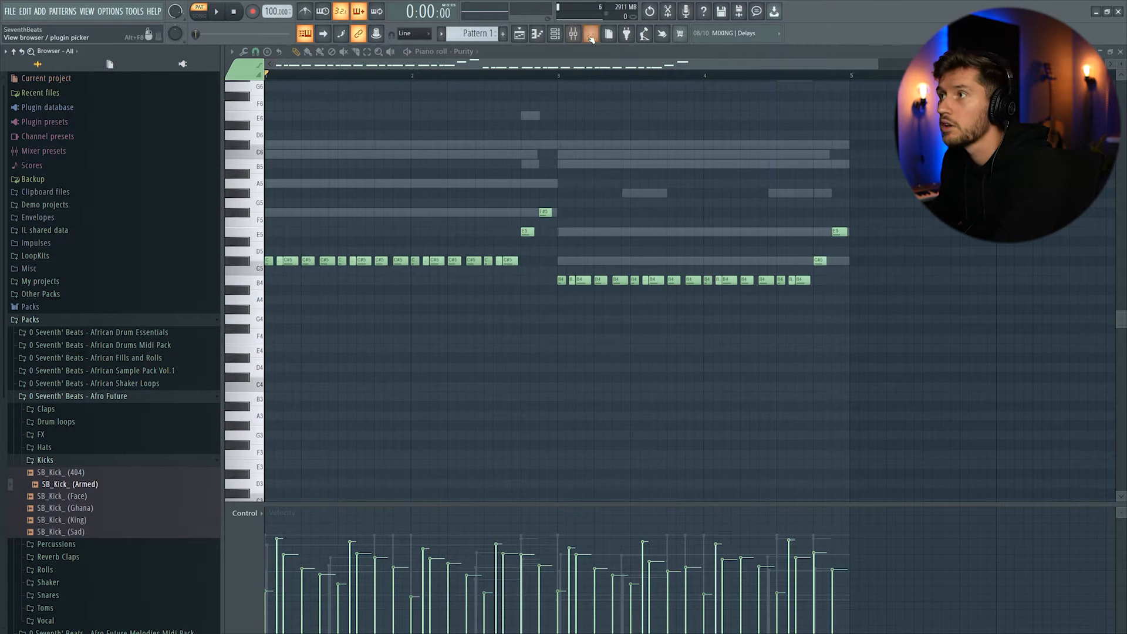
left_click(554, 34)
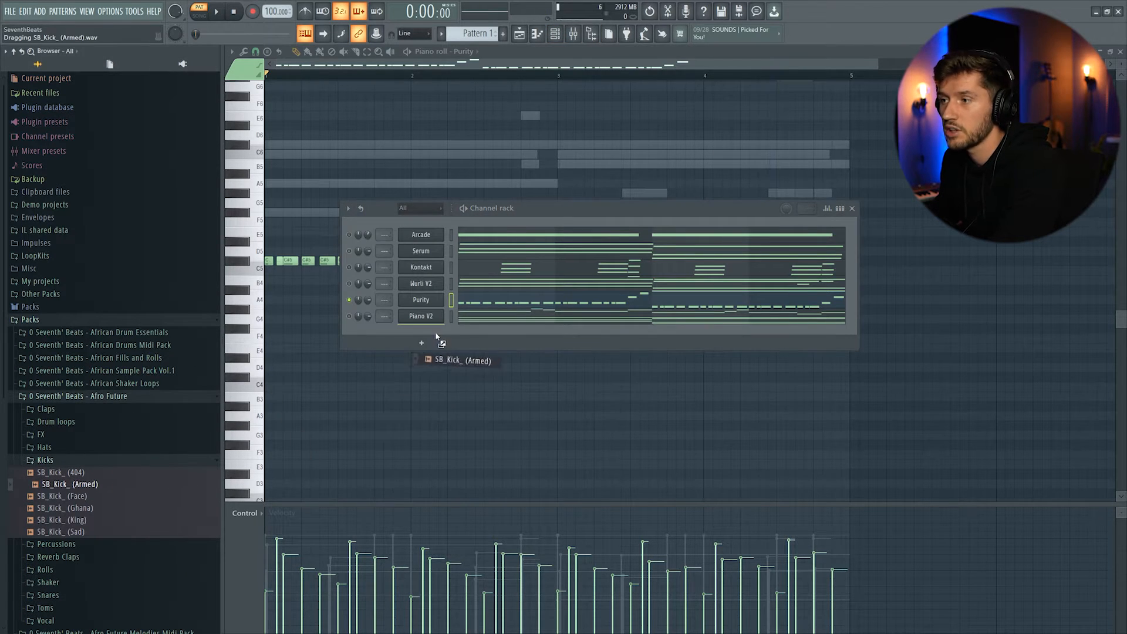
left_click_drag(436, 337, 436, 338)
- Add SB - HAT (2) from the Overused closed hats of African Sample Pack Vol.1 as a new channel
left_click(188, 371)
left_click(85, 409)
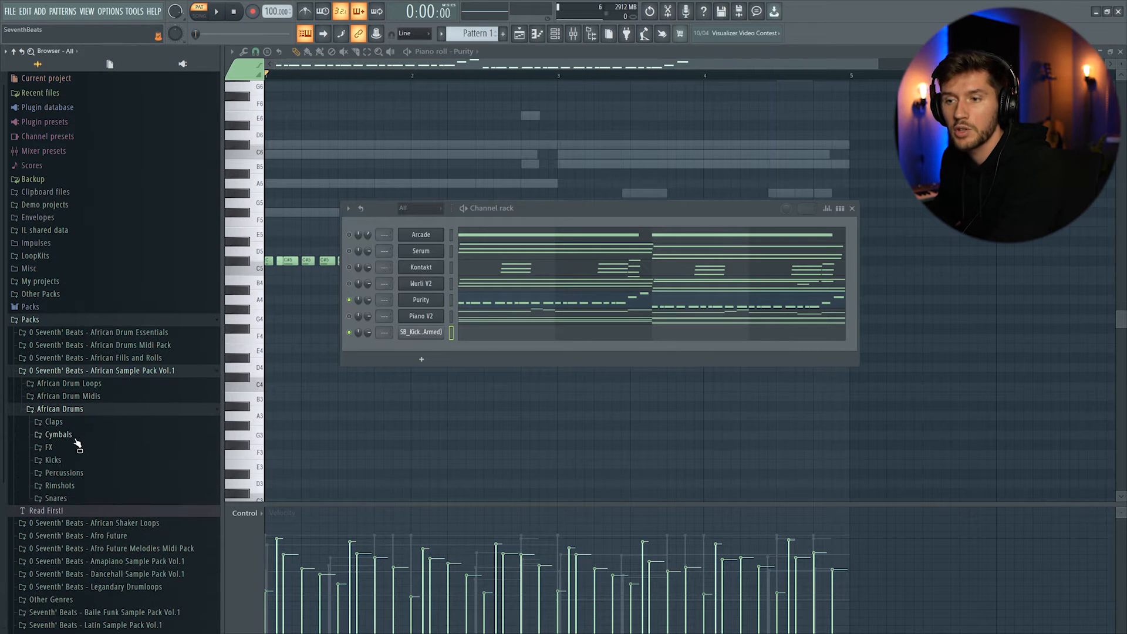
left_click(59, 434)
left_click(88, 459)
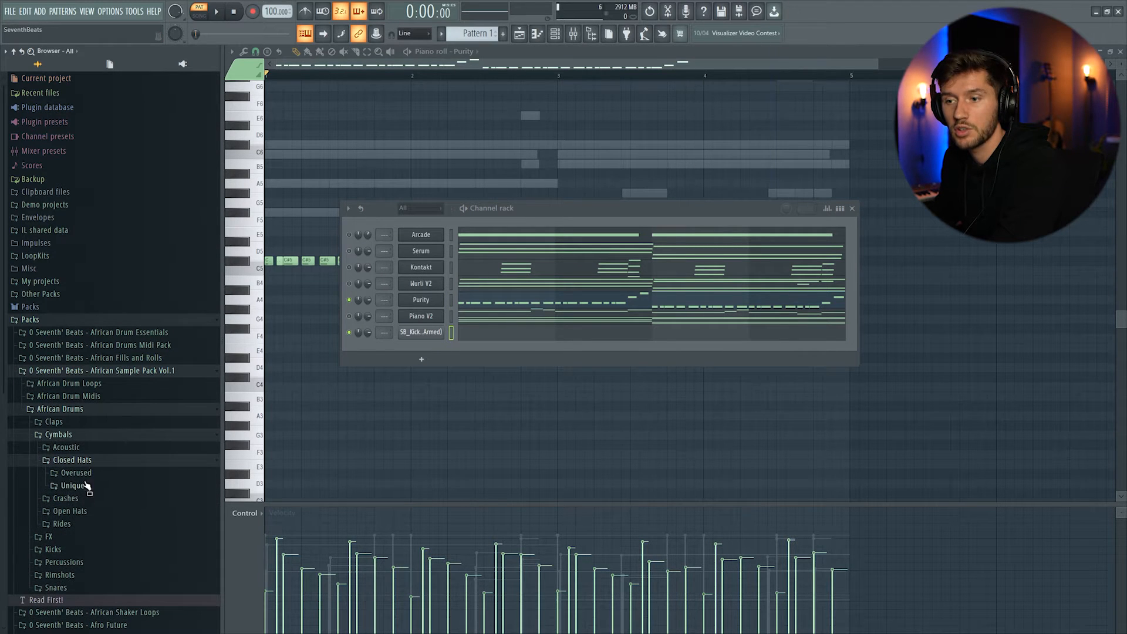
left_click(87, 485)
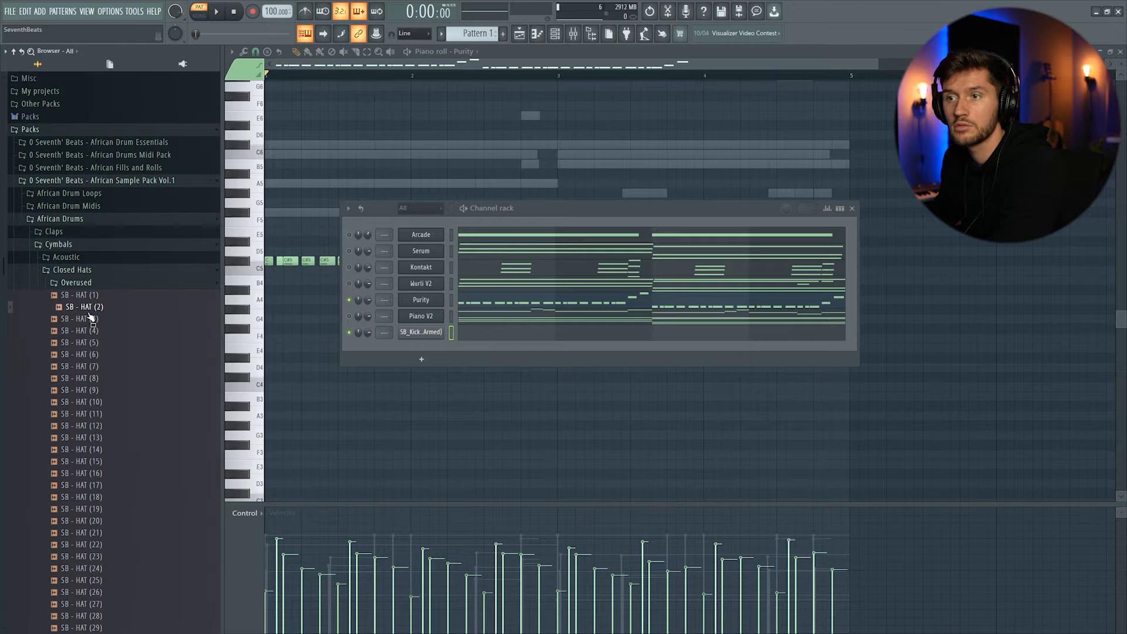
left_click_drag(470, 362, 470, 362)
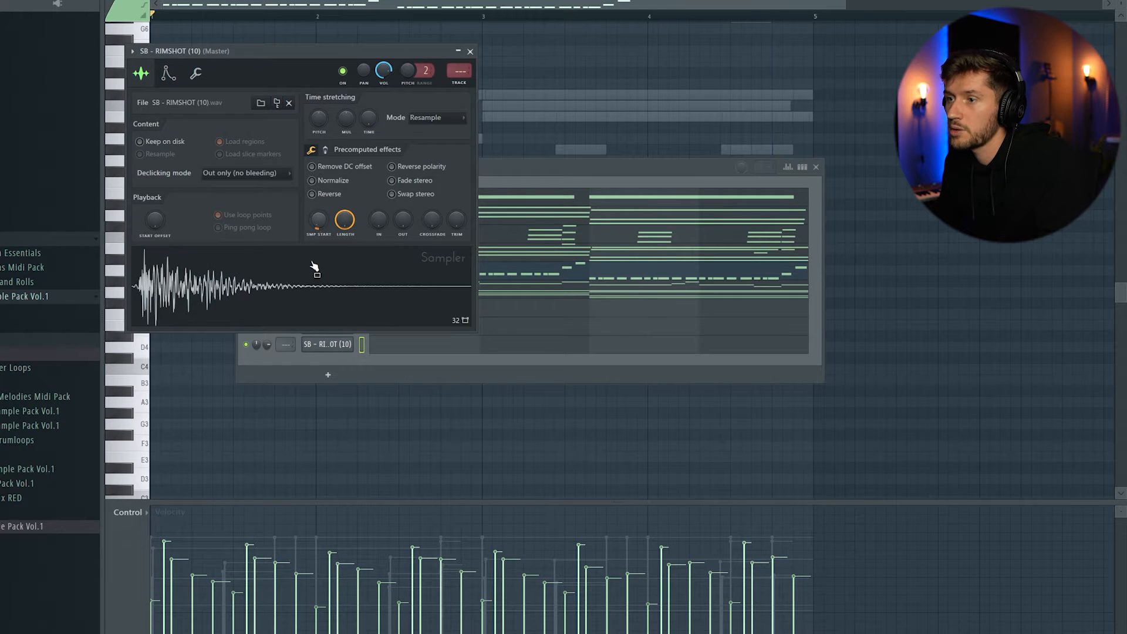
- Place two C5 hits per bar across all four bars of the SB - RIMSHOT (10) channel
key("space")
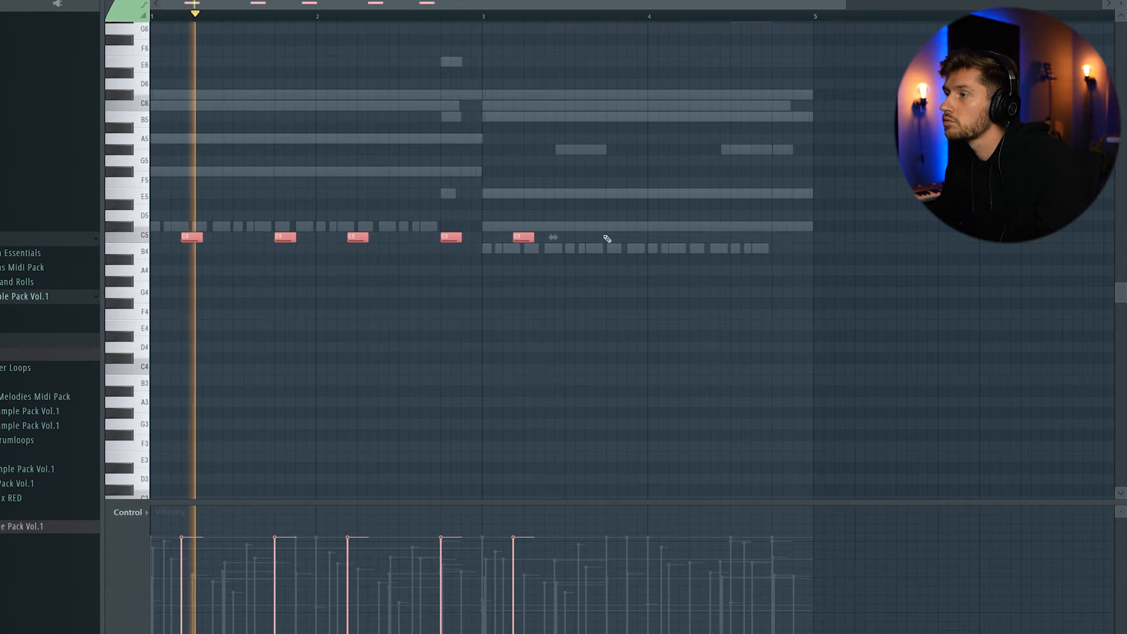
left_click(610, 236)
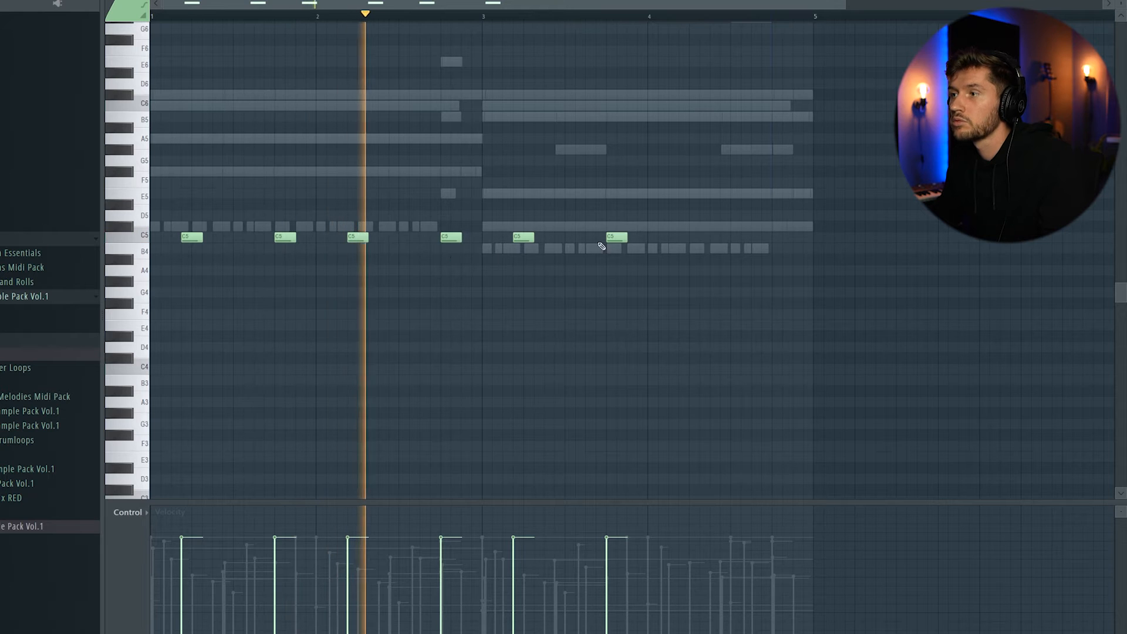
left_click(683, 237)
left_click(782, 236)
left_click(674, 182)
right_click(675, 182)
- Draw a seven-note syncopated C5 pattern in bar 1 of the SB - HAT (2) channel and lower some note velocities
key("F6")
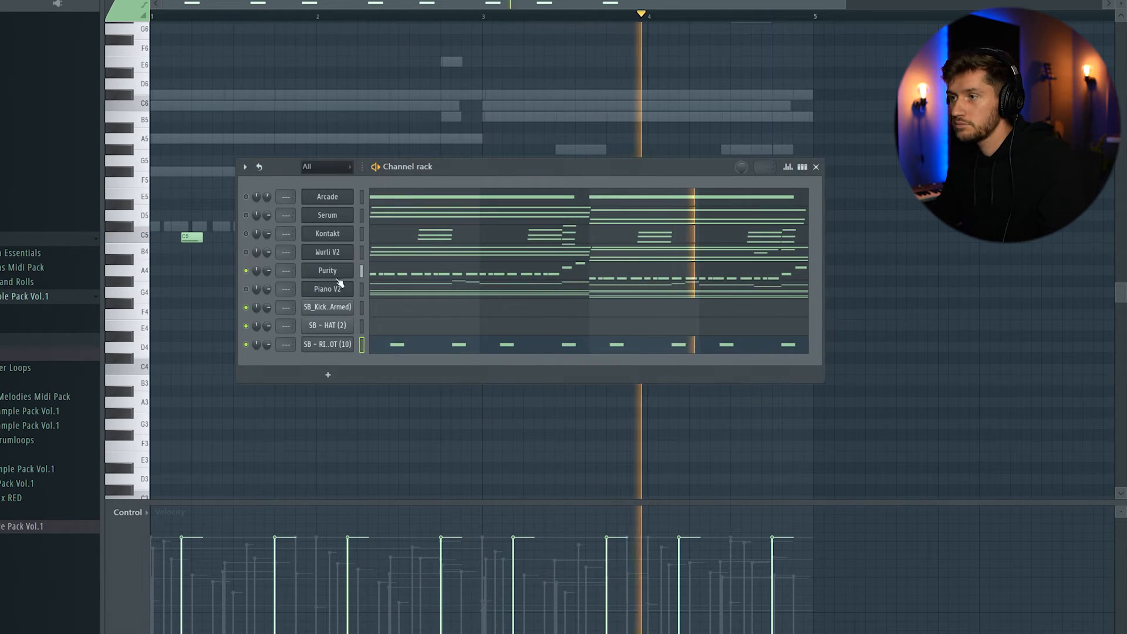
left_click(396, 328)
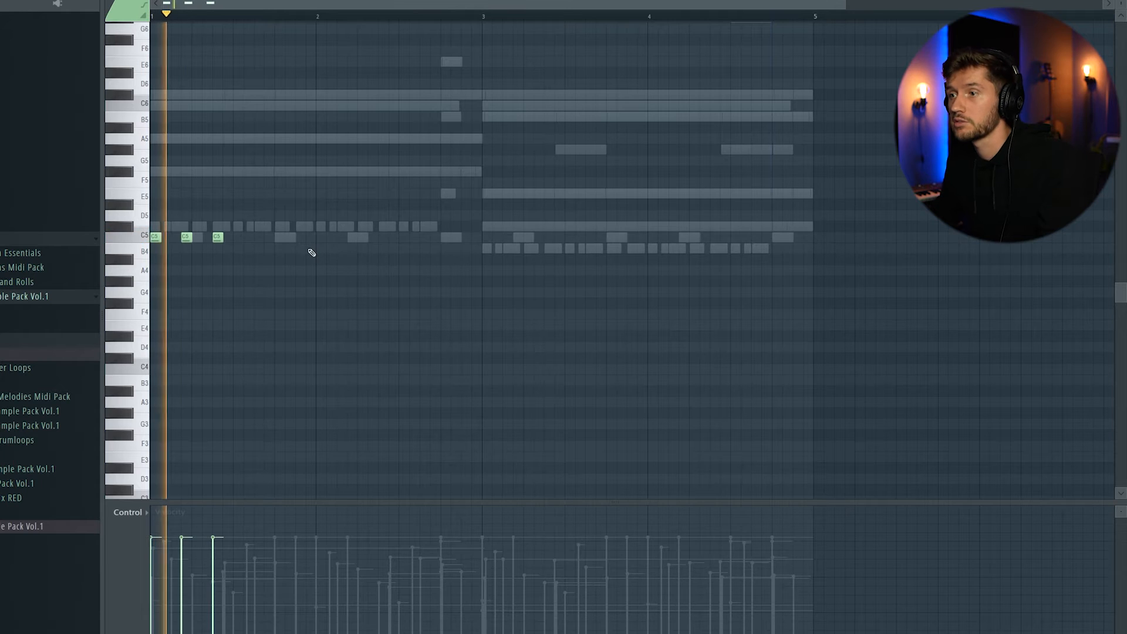
key("space")
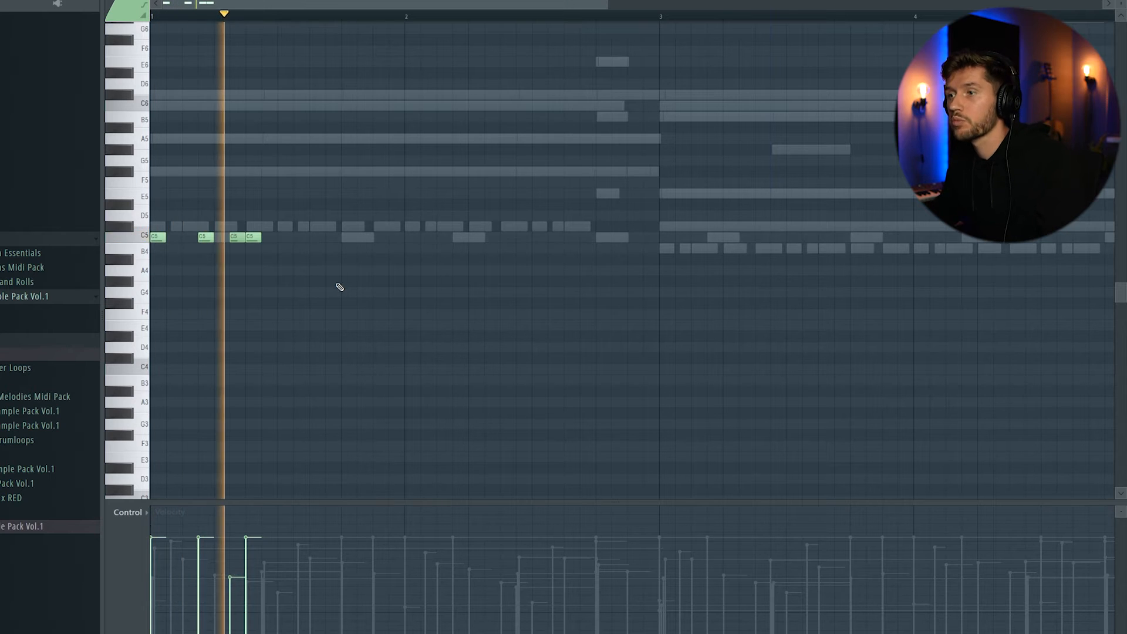
key("space")
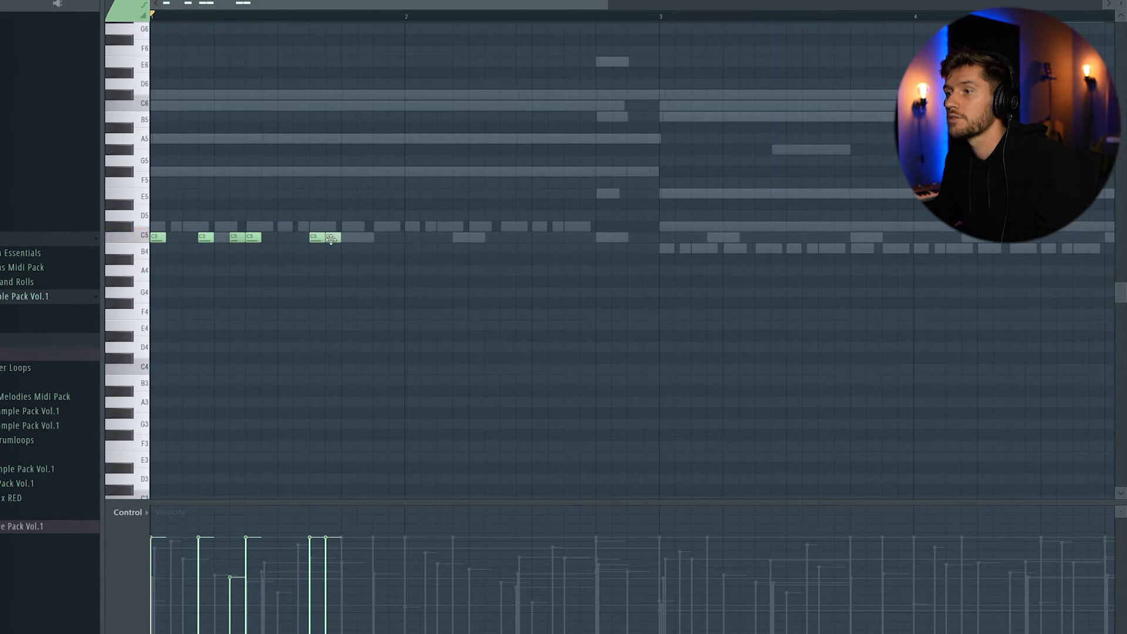
key("space")
left_click(326, 572)
left_click(309, 551)
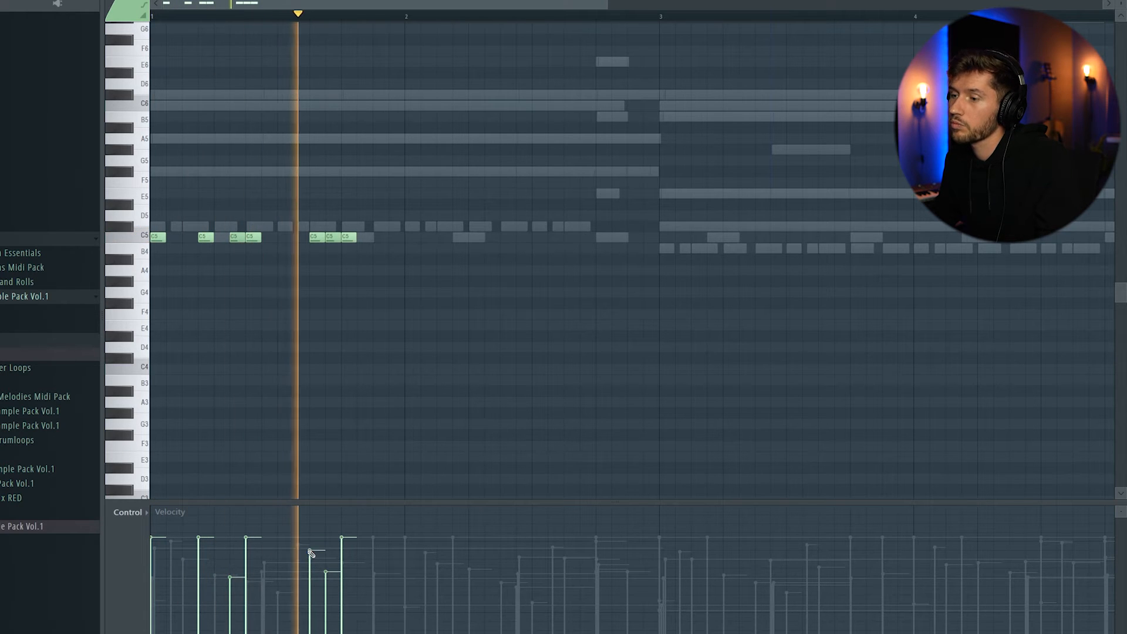
key("space")
- Copy the hat pattern into bar 2 with a softer closing note, and duplicate both bars into bars 3 and 4
left_click_drag(378, 223, 151, 310)
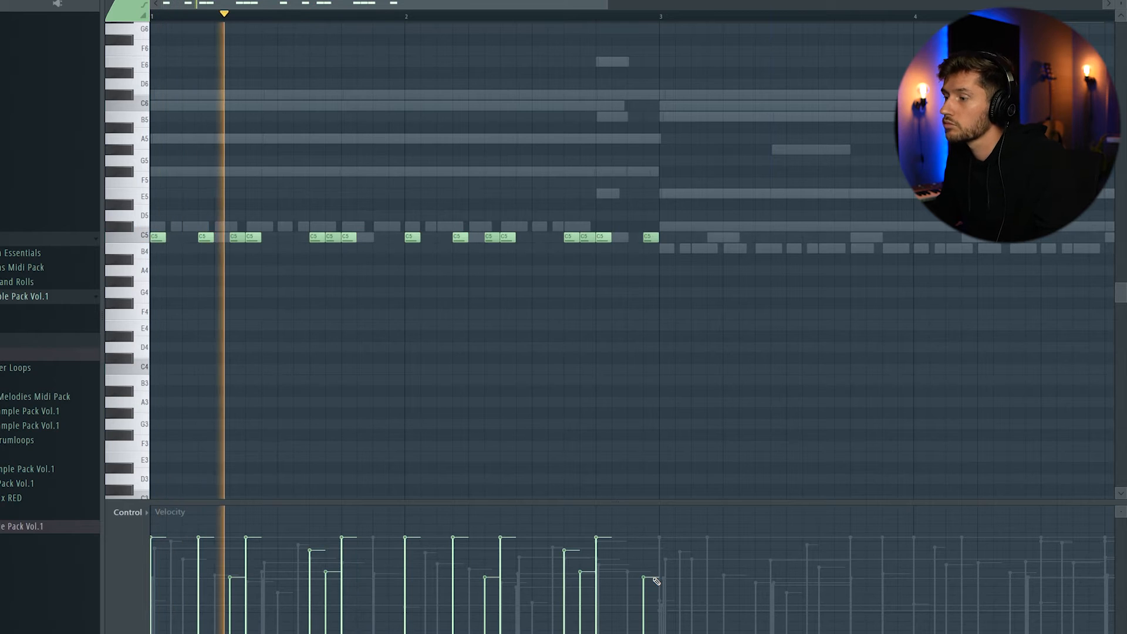
key("ctrl+a")
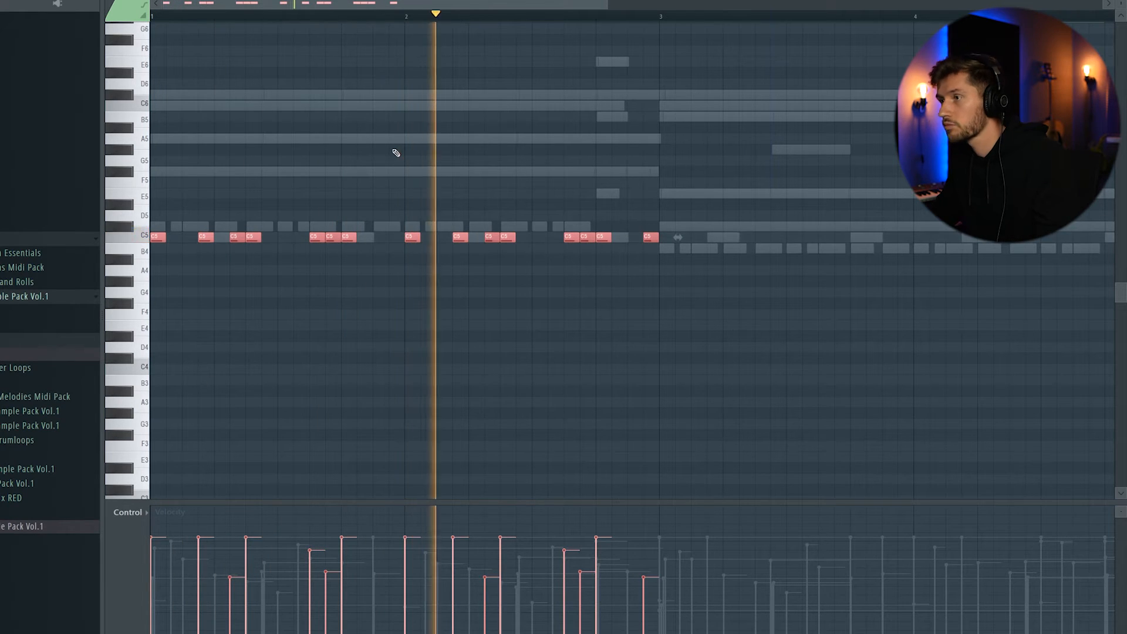
left_click_drag(394, 7, 139, 75)
key("ctrl+b")
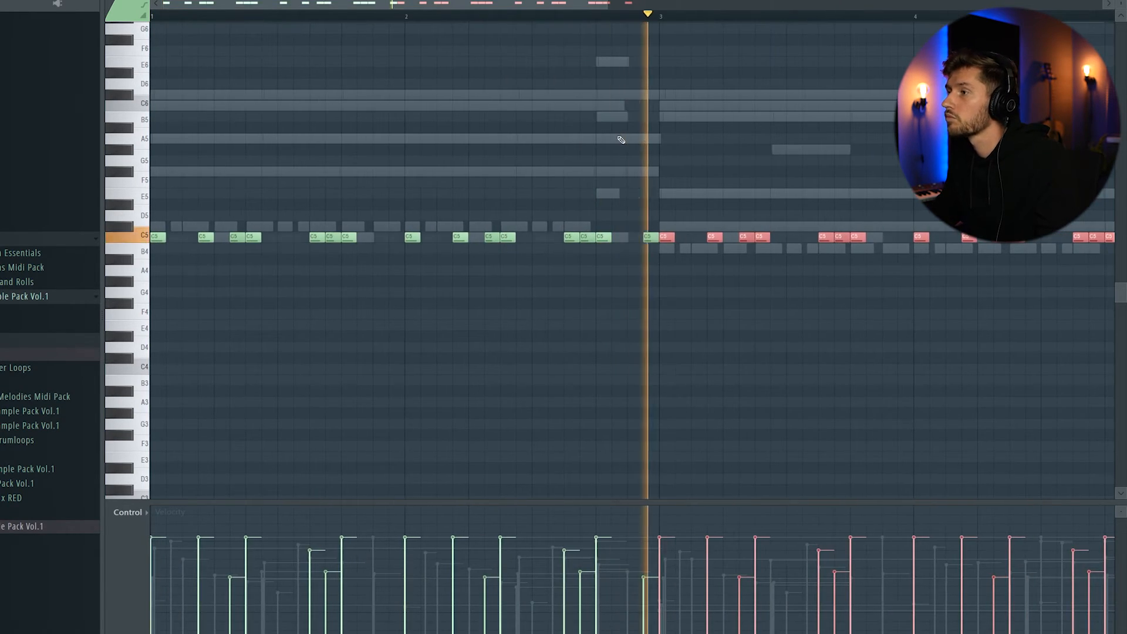
left_click_drag(608, 5, 843, 32)
key("ctrl+d")
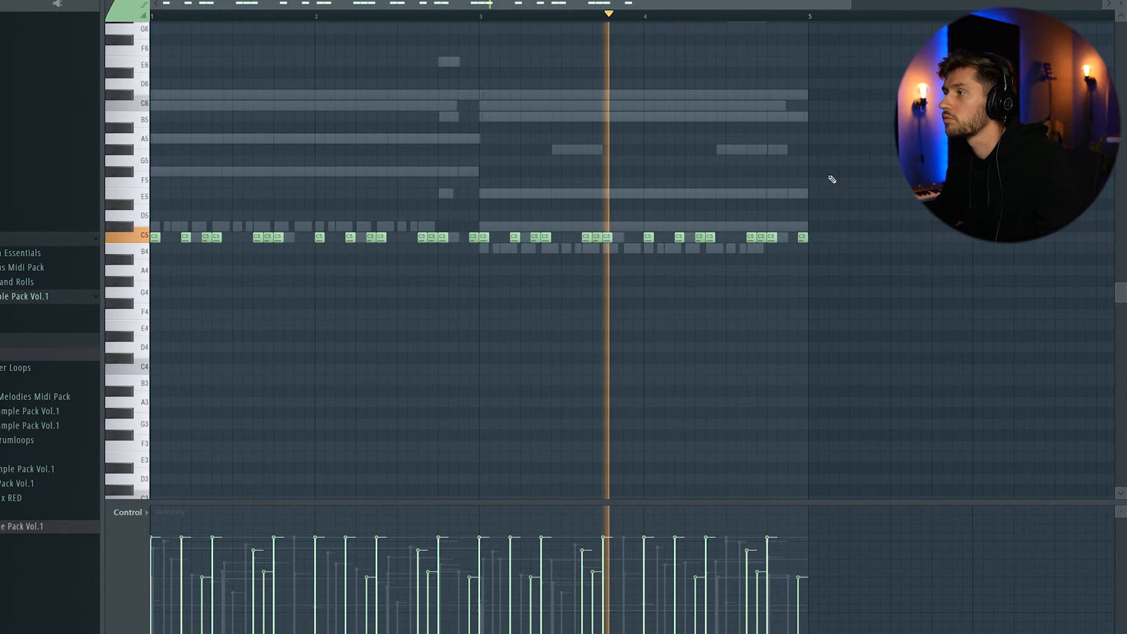
scroll(644, 206, "up", 1)
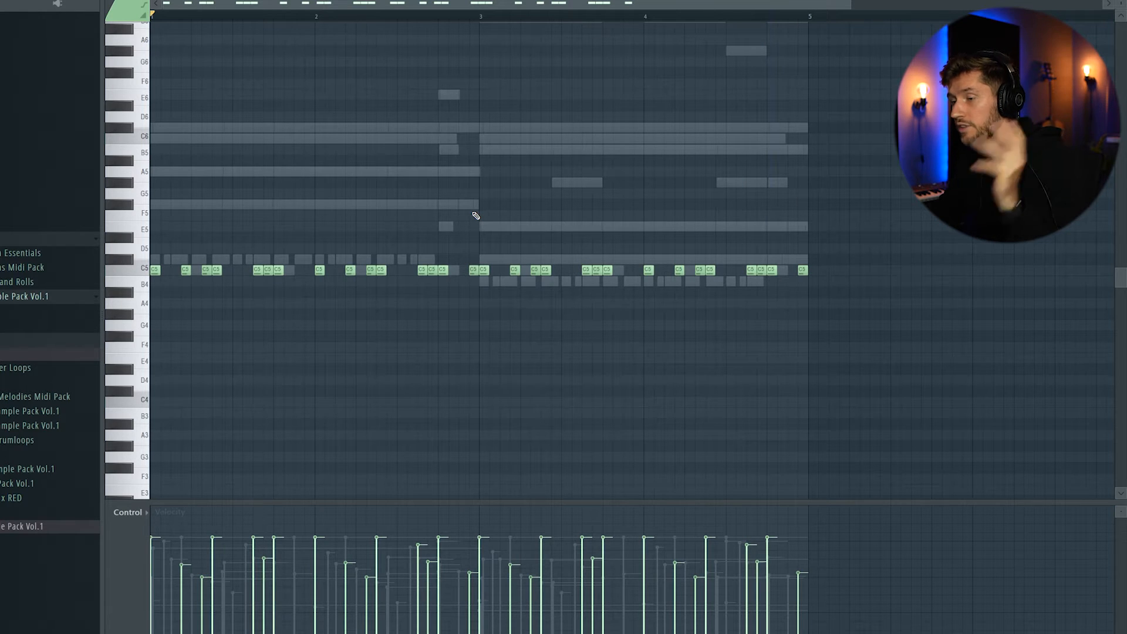
- Place ten C5 kick notes across the four bars of the SB_Kick_ (Armed) channel, repeating the two-bar pattern
key("F6")
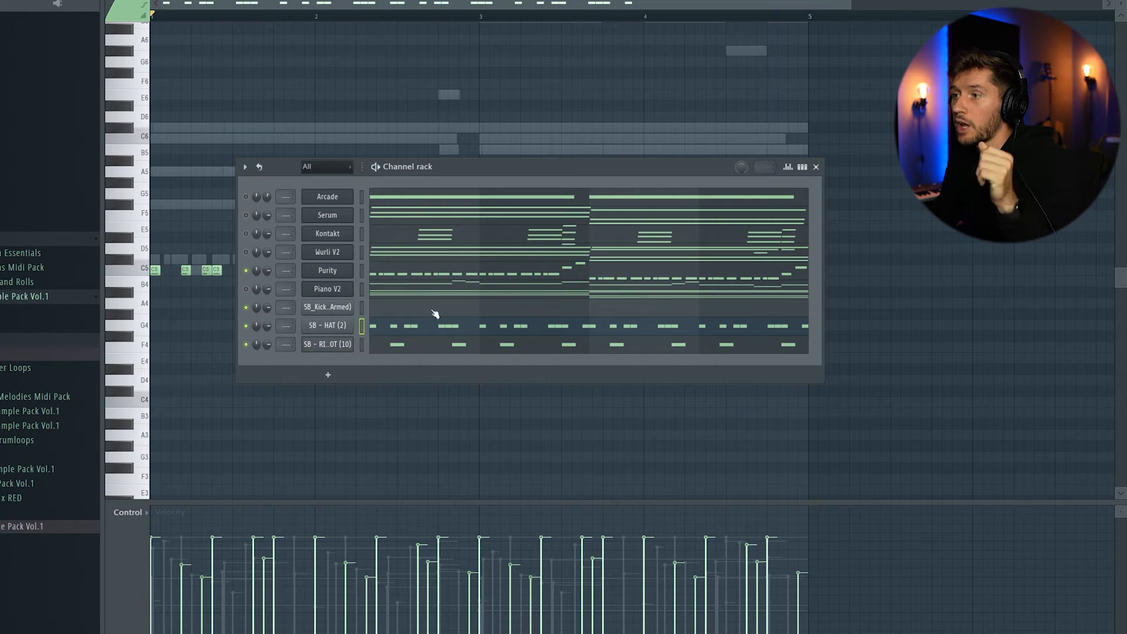
left_click(386, 315)
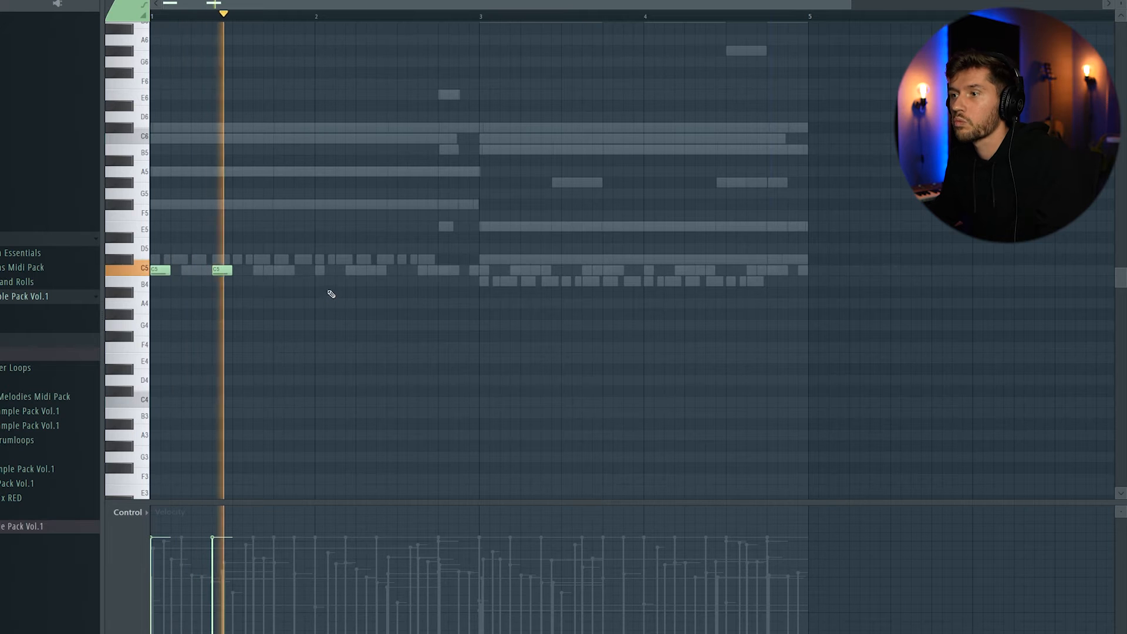
left_click(332, 262)
left_click(388, 270)
left_click(423, 270)
left_click(484, 270)
left_click(545, 270)
left_click(647, 270)
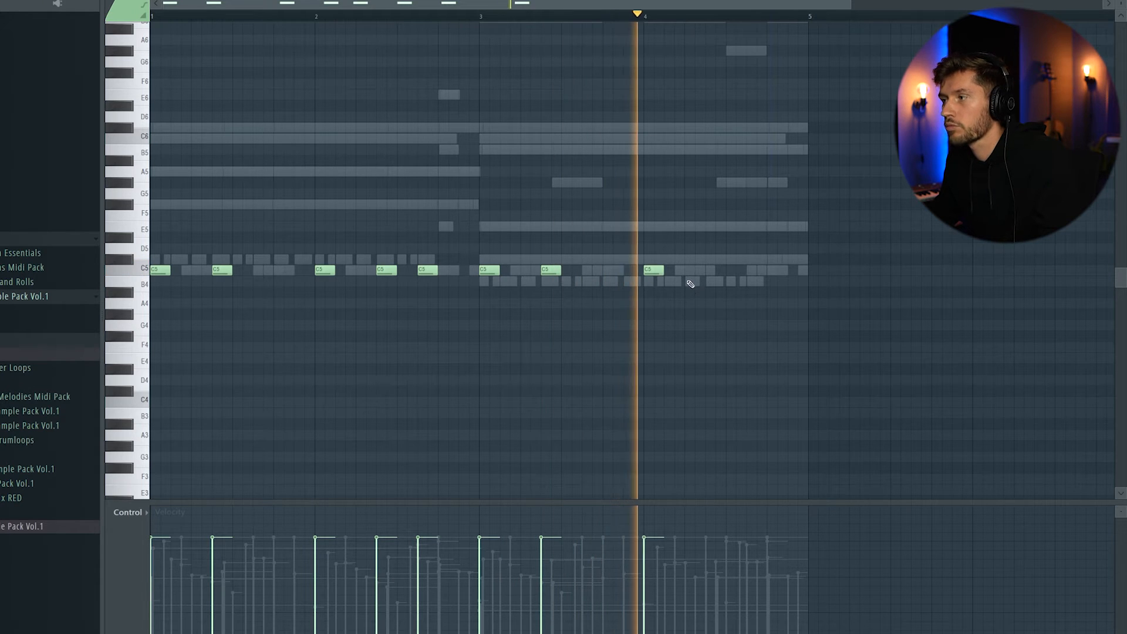
left_click(710, 270)
left_click(751, 270)
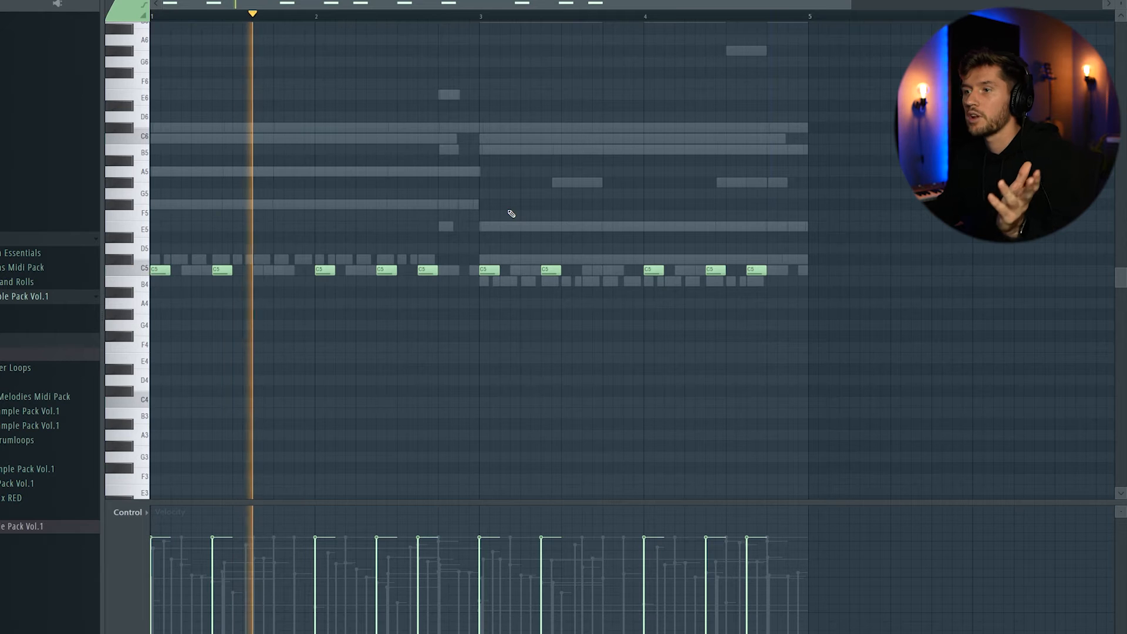
- Clone the SB - HAT (2) channel and fill the copy with short four-note rolls pitched at F#4, A4 and E4
key("F6")
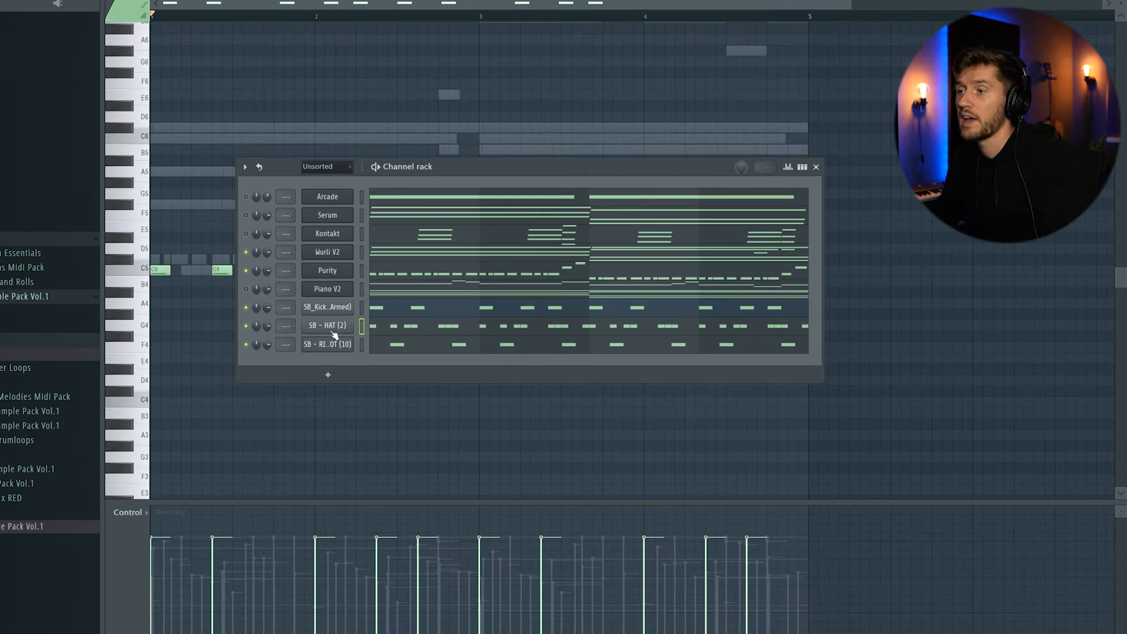
right_click(337, 329)
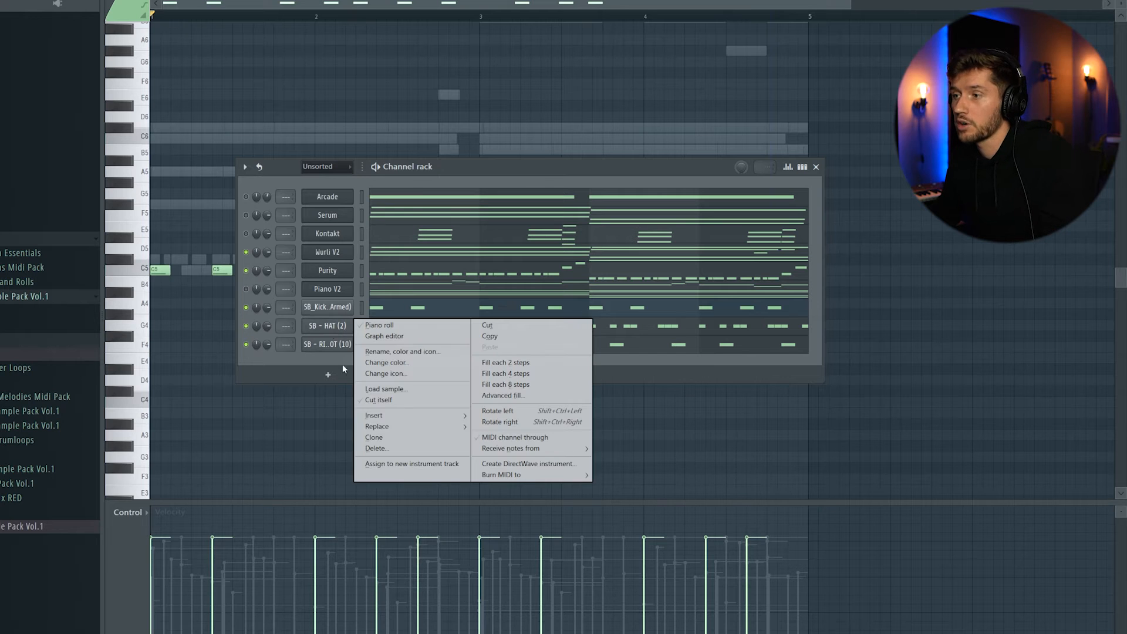
left_click(375, 437)
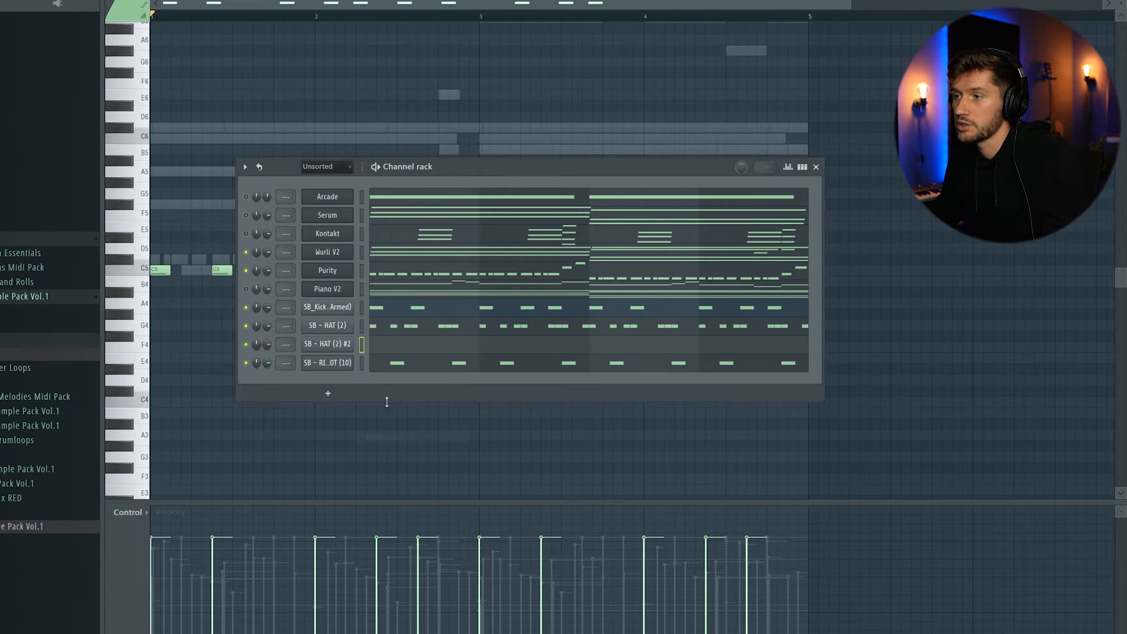
left_click(388, 345)
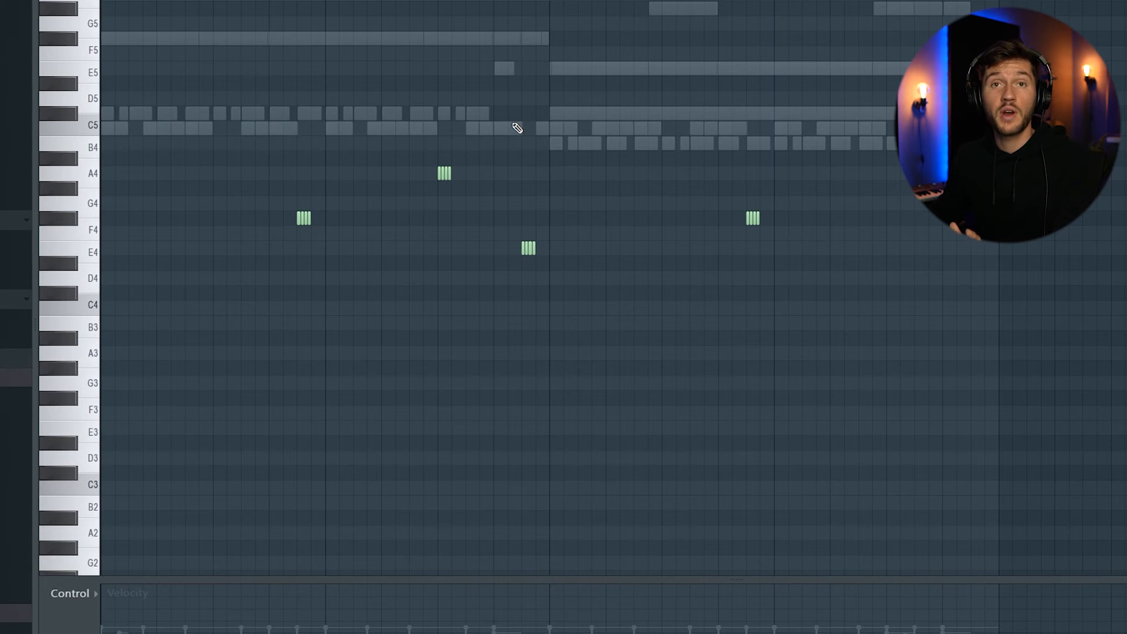
key("space")
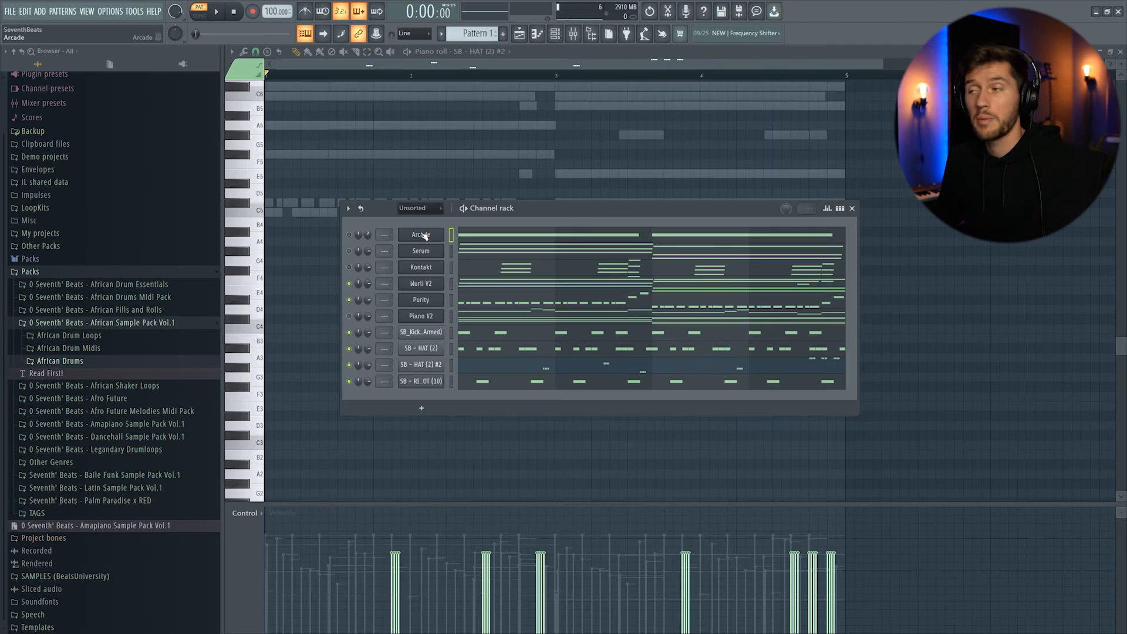
- Insert a Serum channel for the Afrobeat bounce bass next to the Arcade channel
right_click(422, 235)
mouse_move(479, 306)
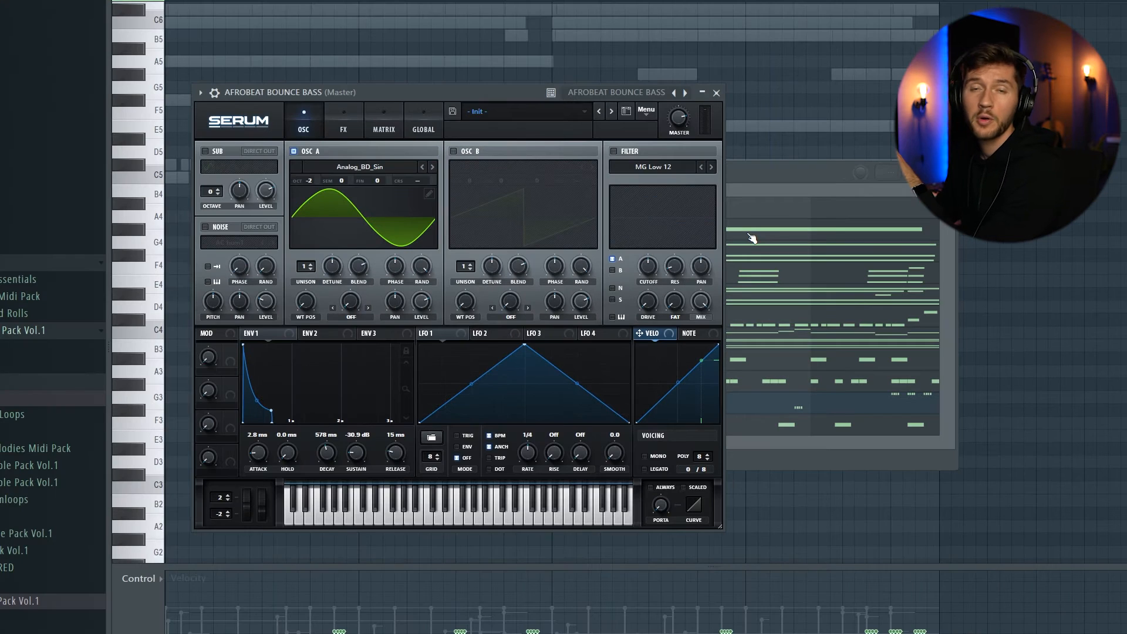
- Load the Analog_BD_Sin wavetable into oscillator A of the Serum #2 instance
left_click(762, 175)
right_click(389, 205)
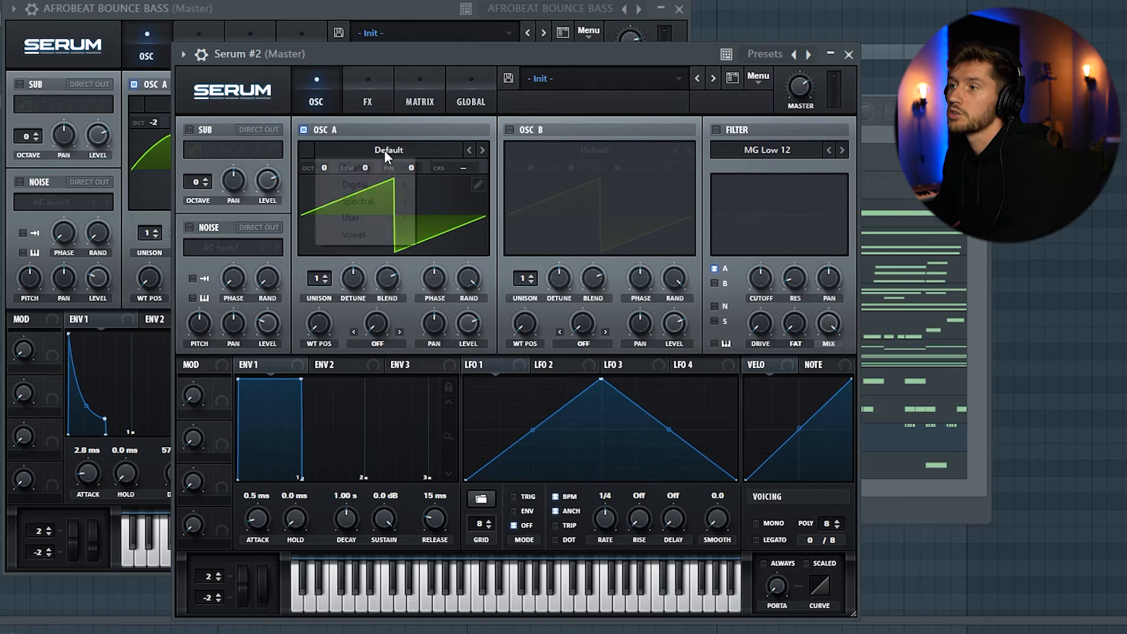
mouse_move(353, 168)
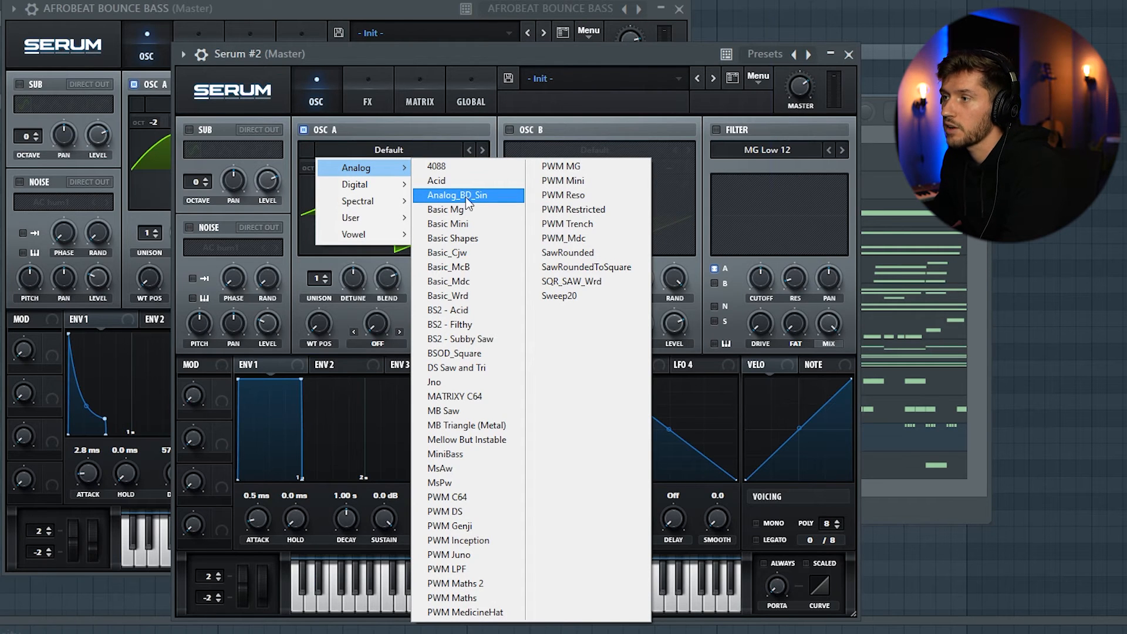
left_click(485, 197)
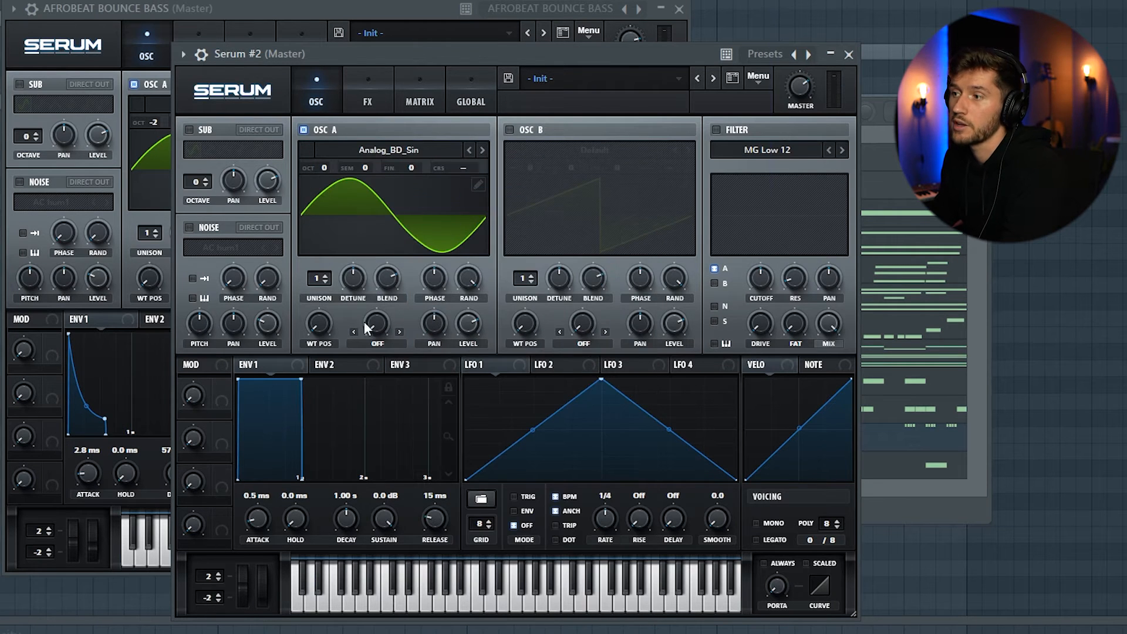
- Set oscillator A's octave to -2 and shape ENV 1 with 4.2 ms attack, 551 ms decay and -24.6 dB sustain
left_click_drag(328, 168, 327, 200)
left_click_drag(299, 380, 272, 451)
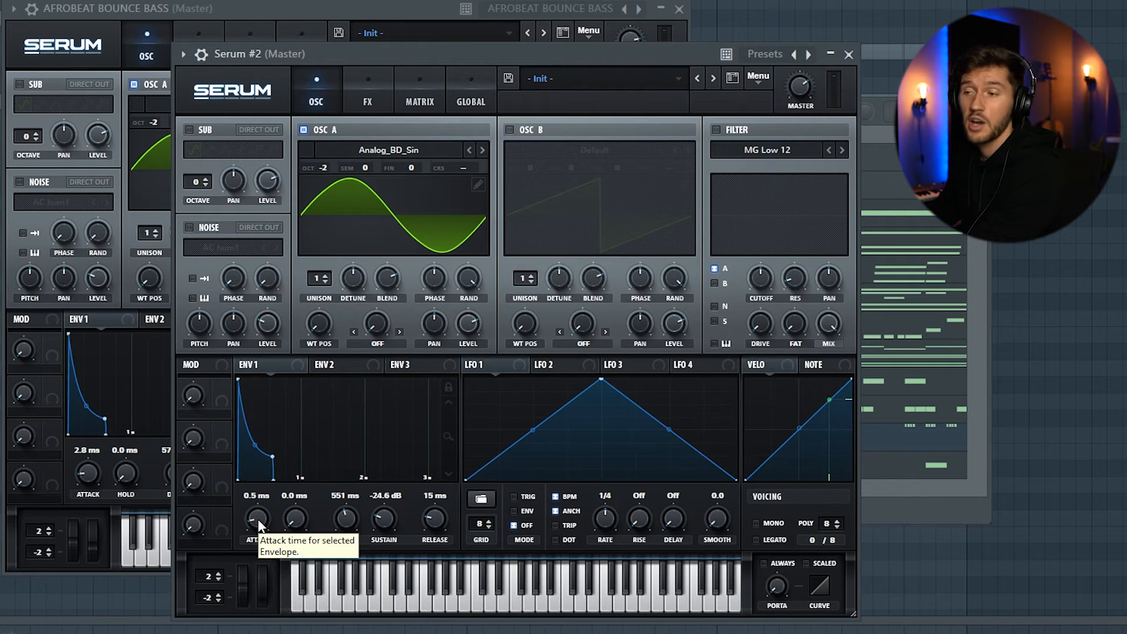
mouse_move(259, 519)
left_mouse_down()
mouse_move(254, 498)
mouse_move(260, 516)
left_mouse_up()
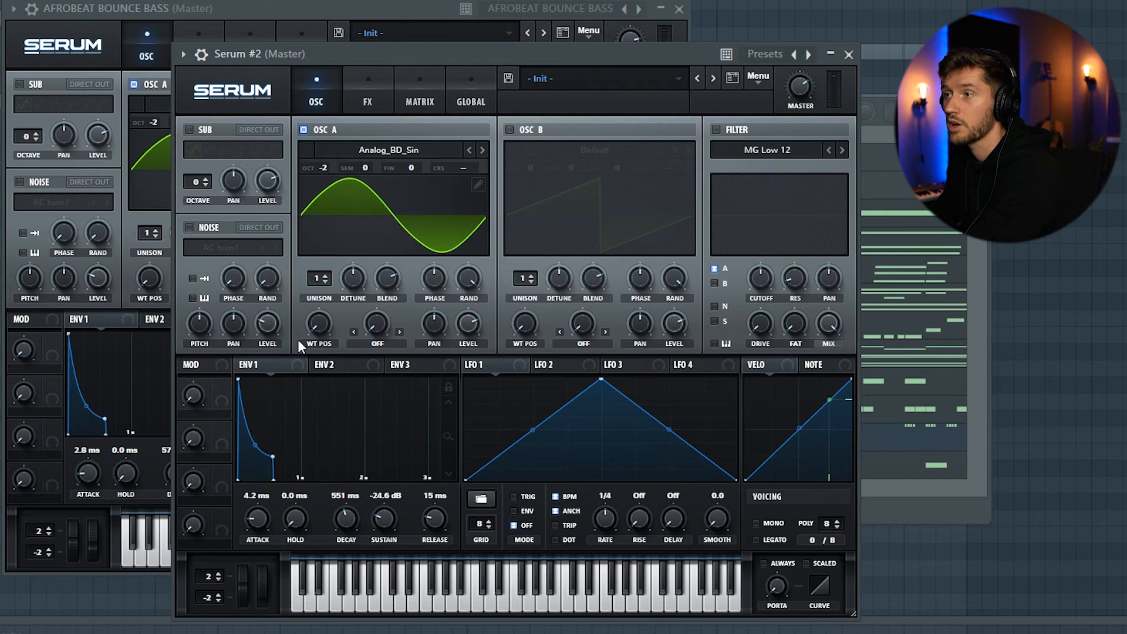
- Enable a SoftClip distortion effect in Serum #2 and raise its drive
left_click(368, 95)
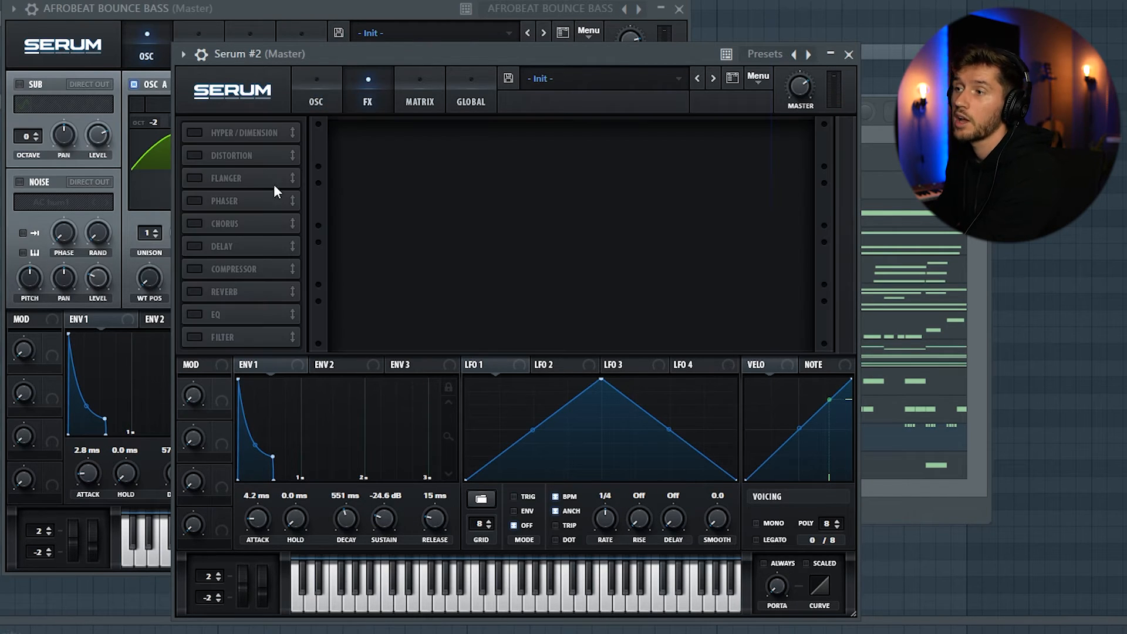
left_click(196, 156)
left_click(428, 149)
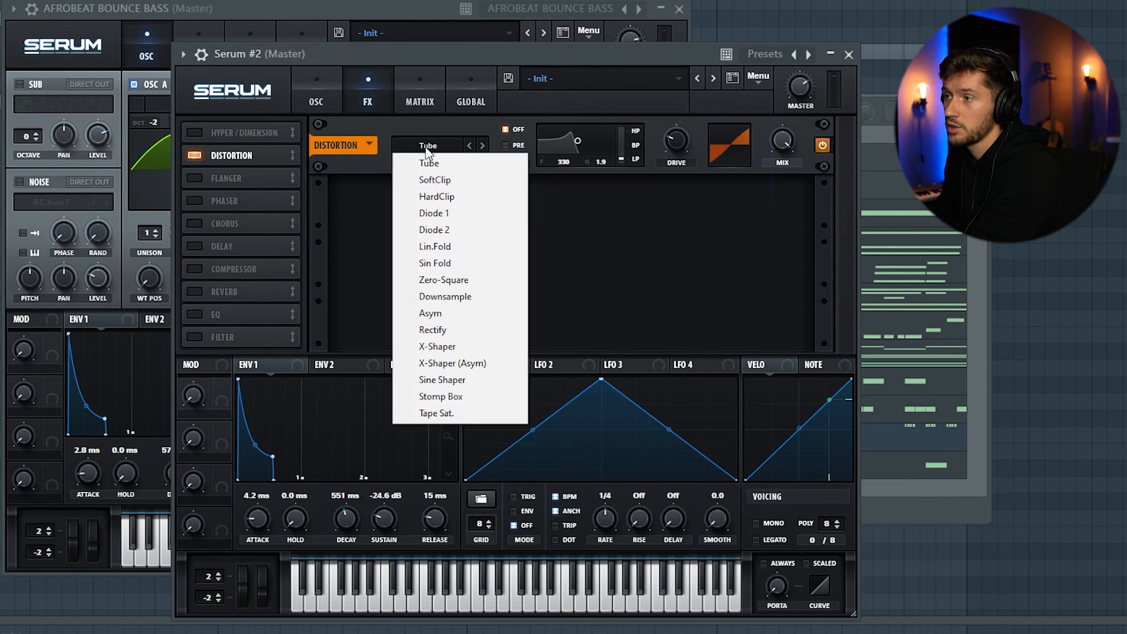
left_click(449, 180)
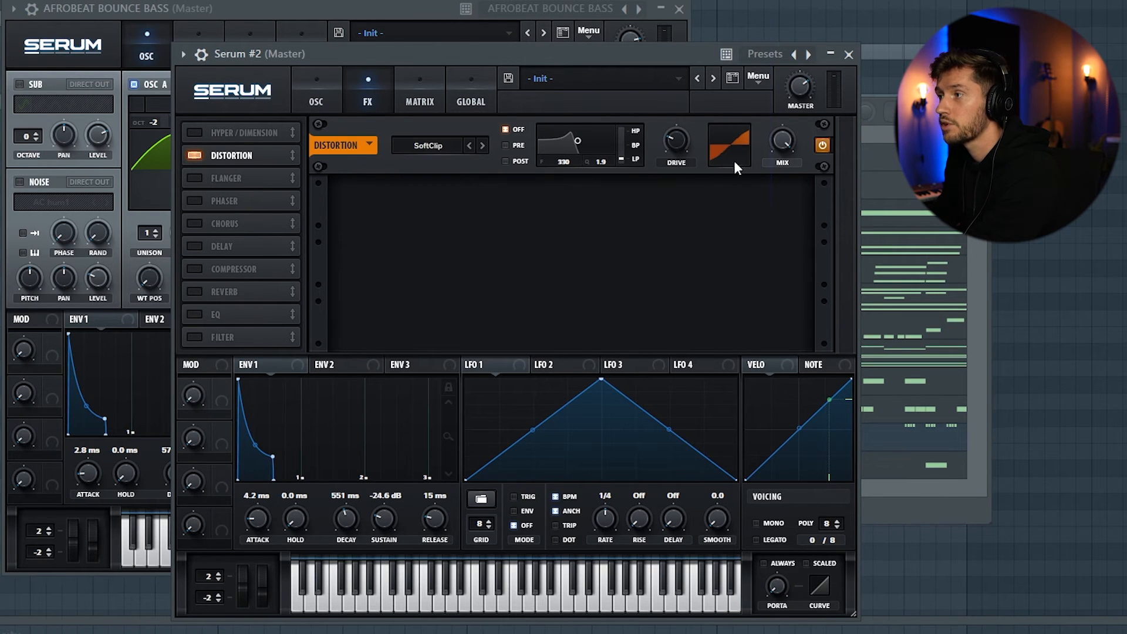
left_click_drag(676, 151, 681, 114)
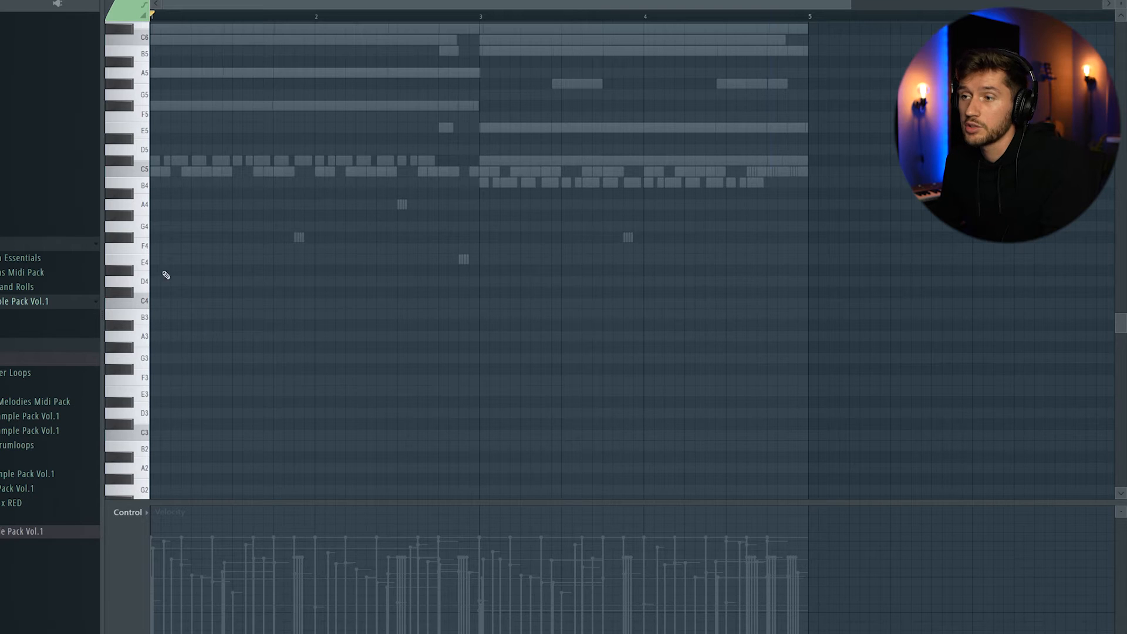
- Start the AFROBEAT BOUNCE BASS line with F#4 and B4 in bar 1 and F#4 at the start of bar 2
left_click(168, 236)
left_click_drag(167, 236, 157, 239)
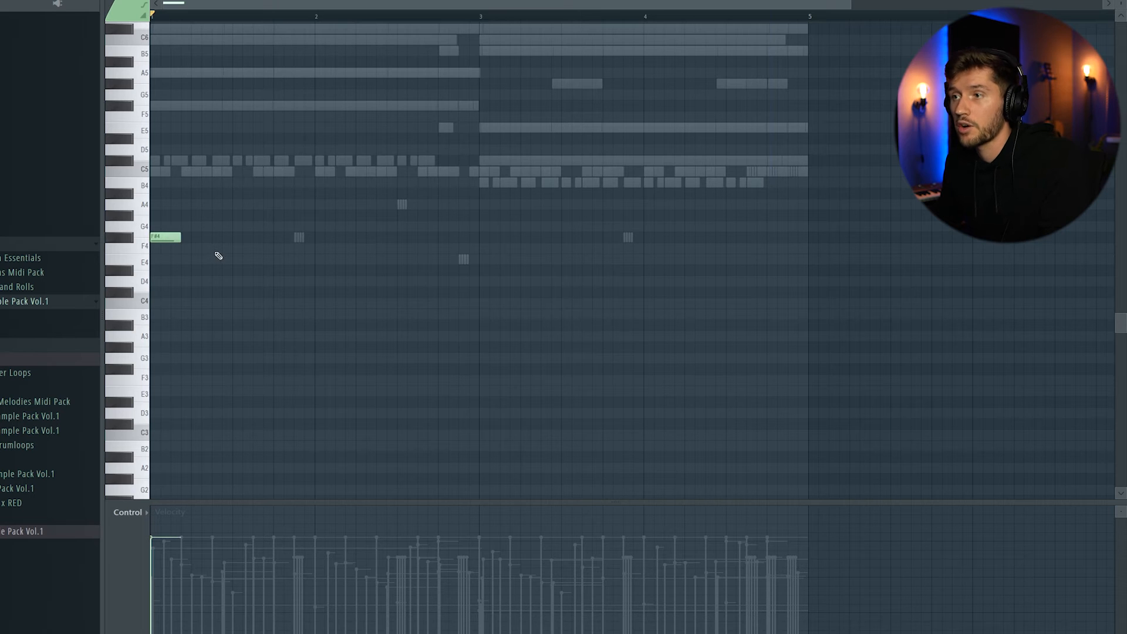
scroll(167, 200, "up", 3)
left_click(199, 246)
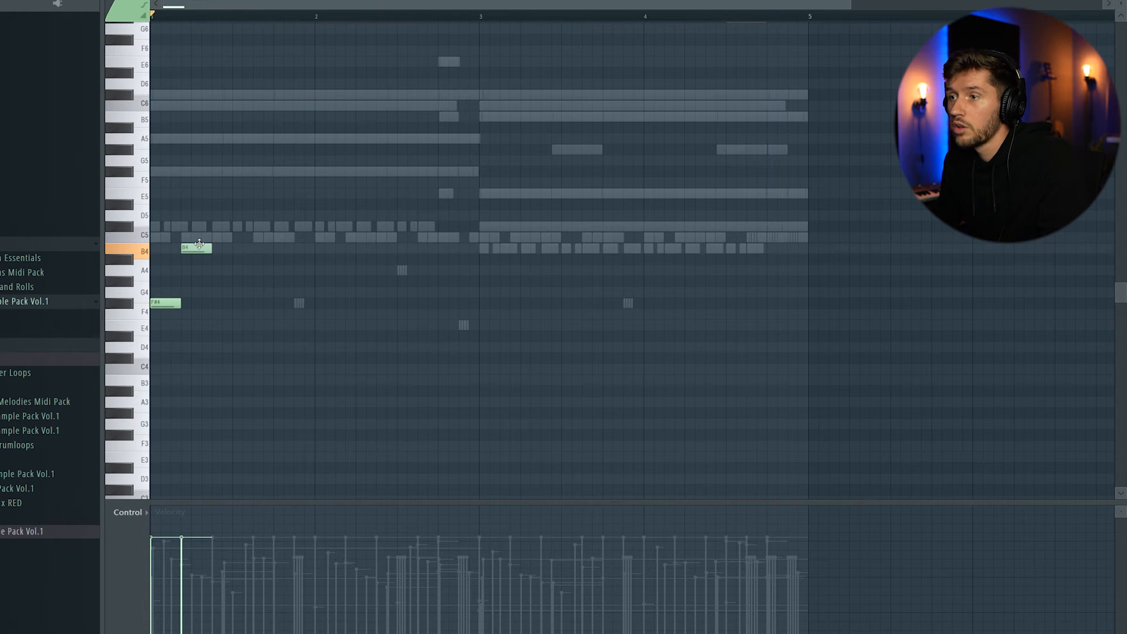
left_click(315, 302)
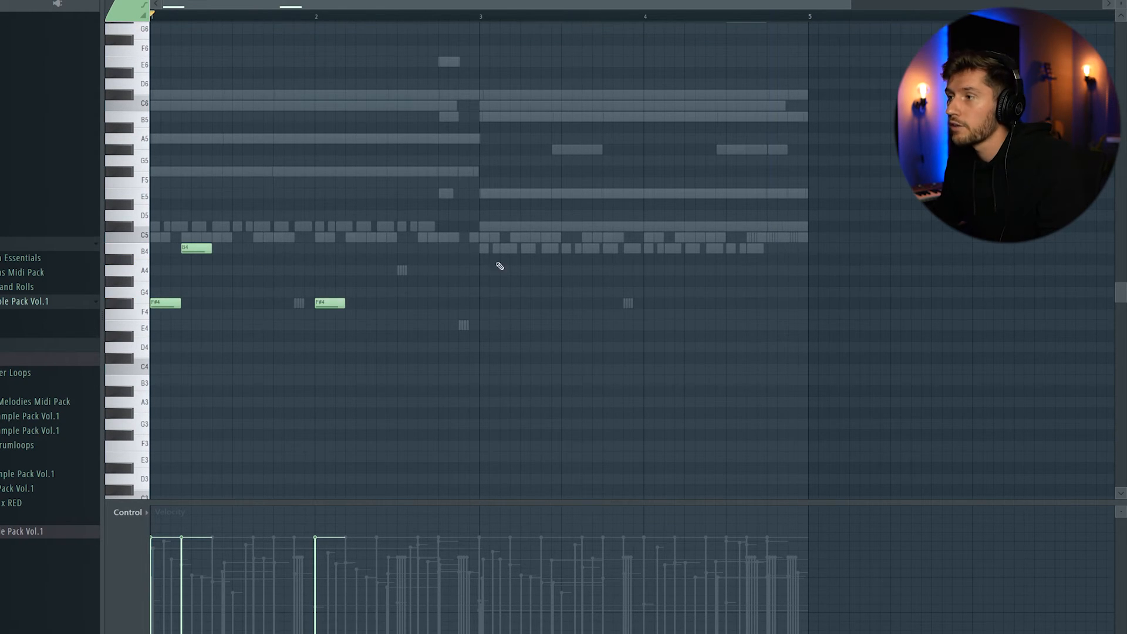
- Place C#4 bass notes at the start of bars 3 and 4, and a B4 following the F#4 in bar 2
double_click(486, 362)
left_click(568, 211)
left_click(645, 356)
key("space")
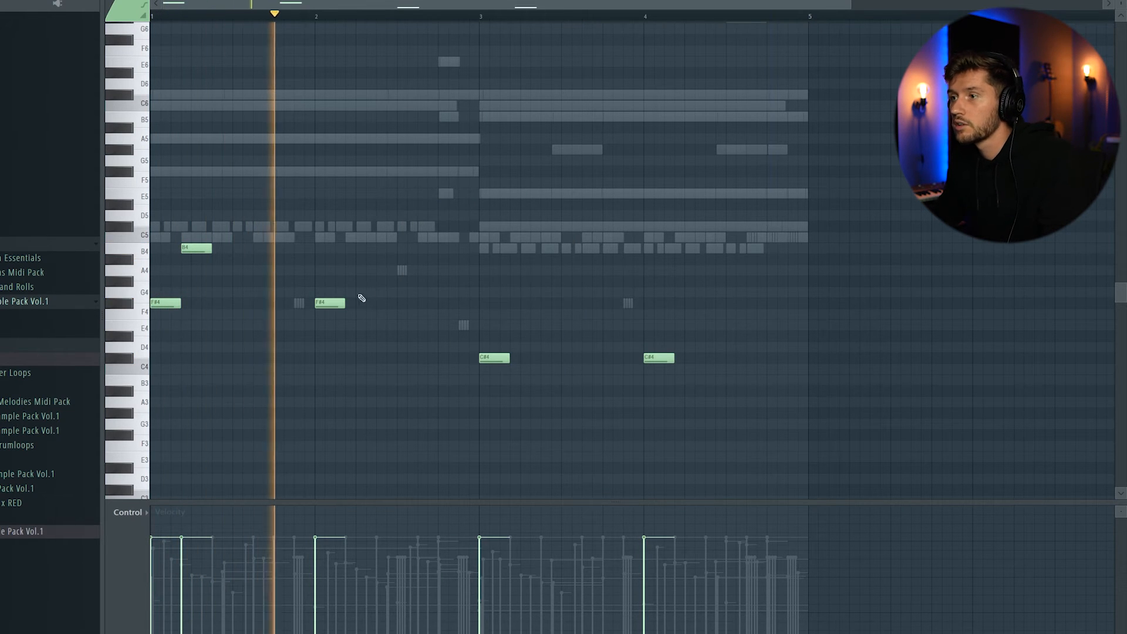
key("space")
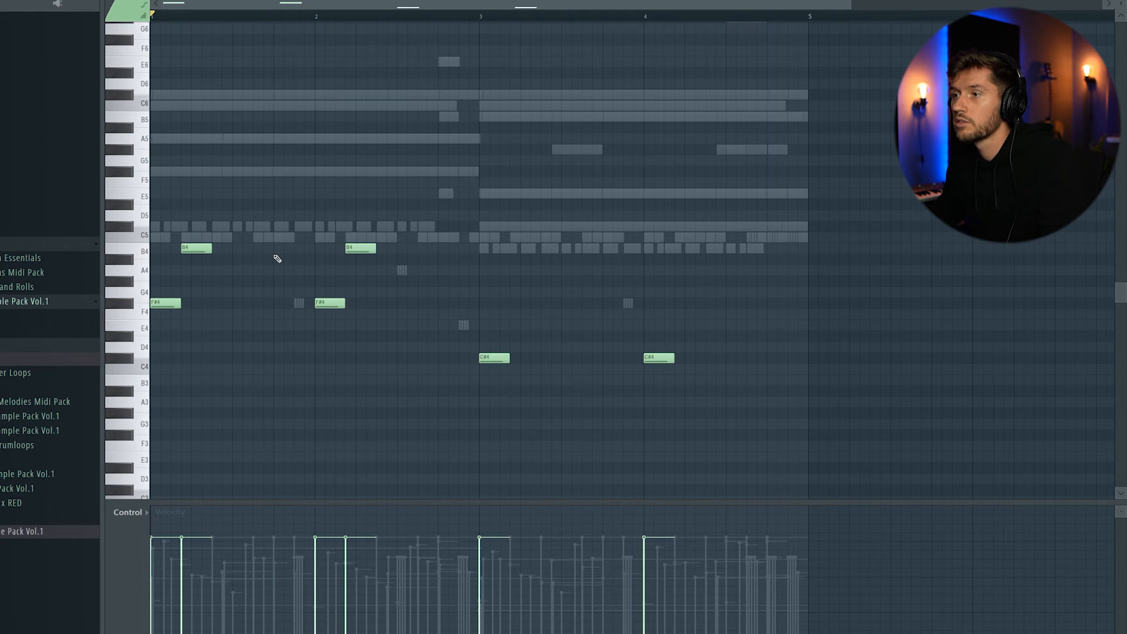
- Close bar 1 of the bass line with short C#5 and A4 notes and play it back
left_click(275, 229)
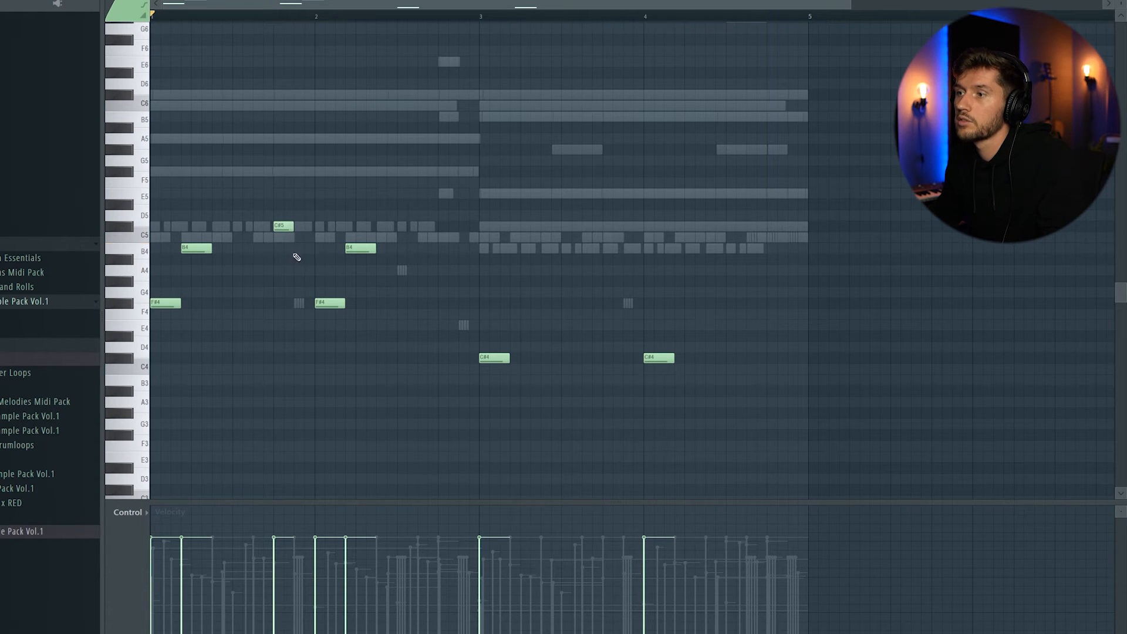
left_click_drag(301, 246, 301, 275)
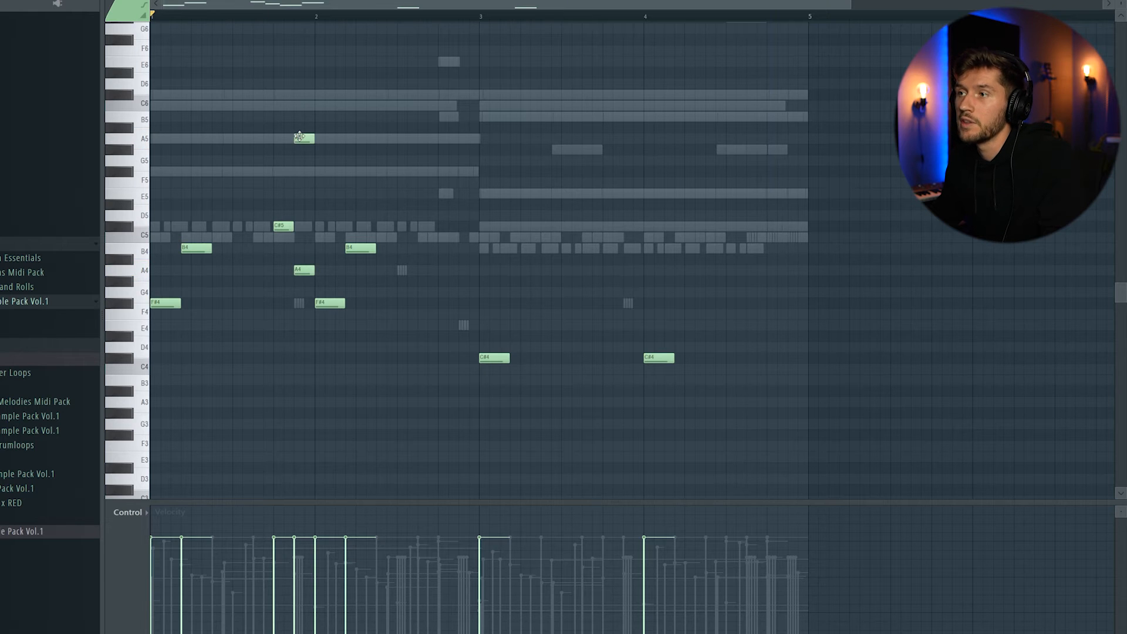
key("space")
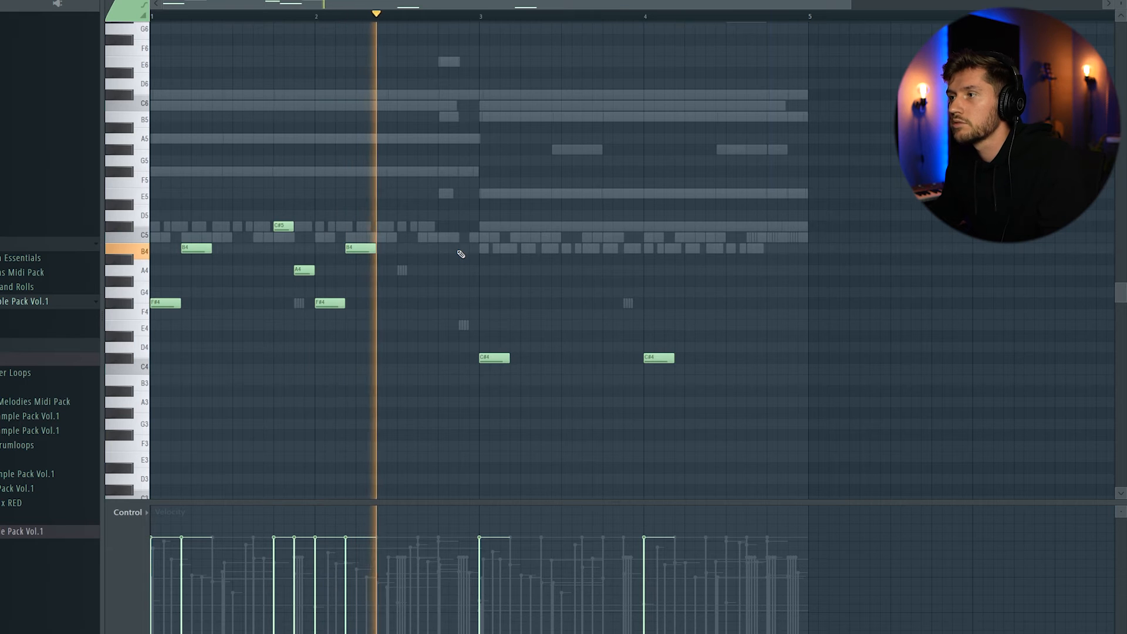
key("space")
- Close bar 2 of the bass line with short C#5 and B4 notes and audition the transition into bar 3
left_click(446, 227)
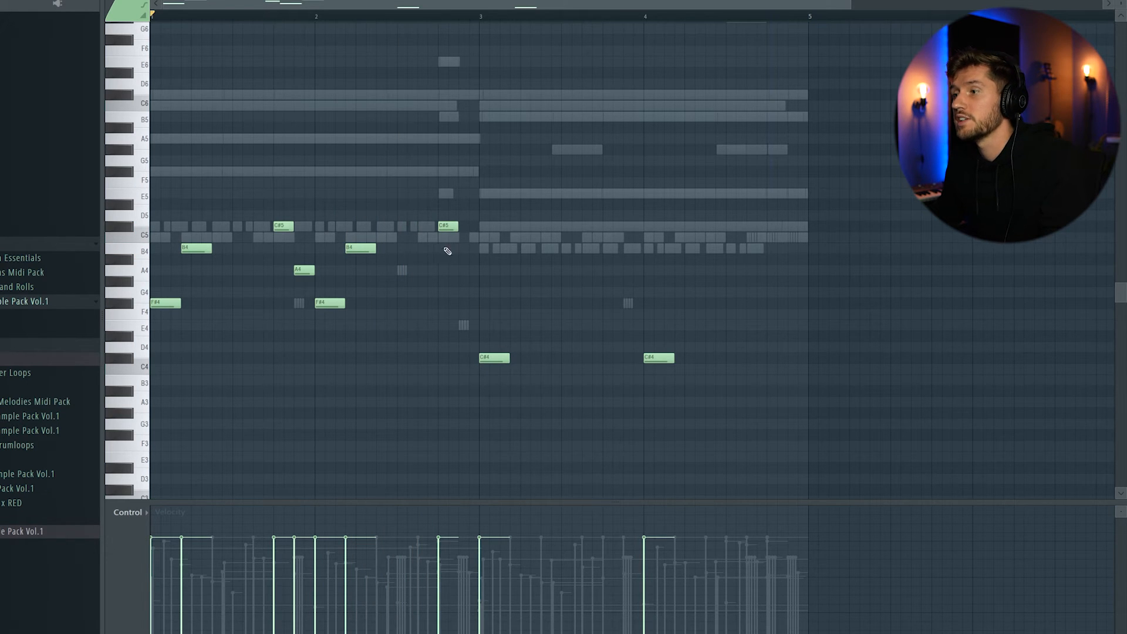
left_click(463, 248)
key("space")
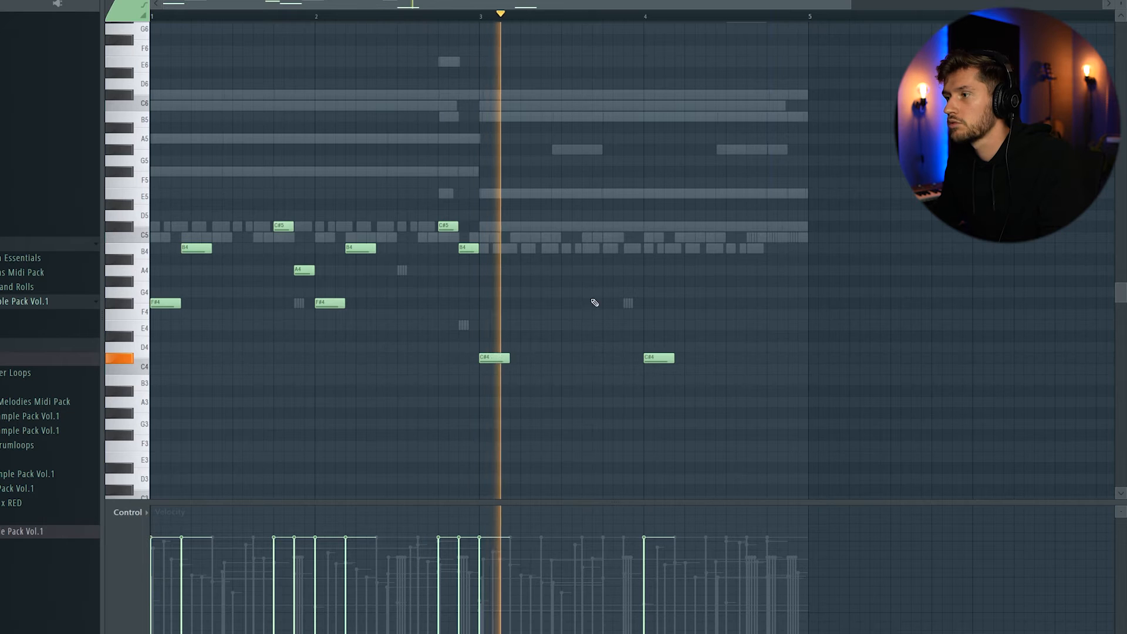
key("space")
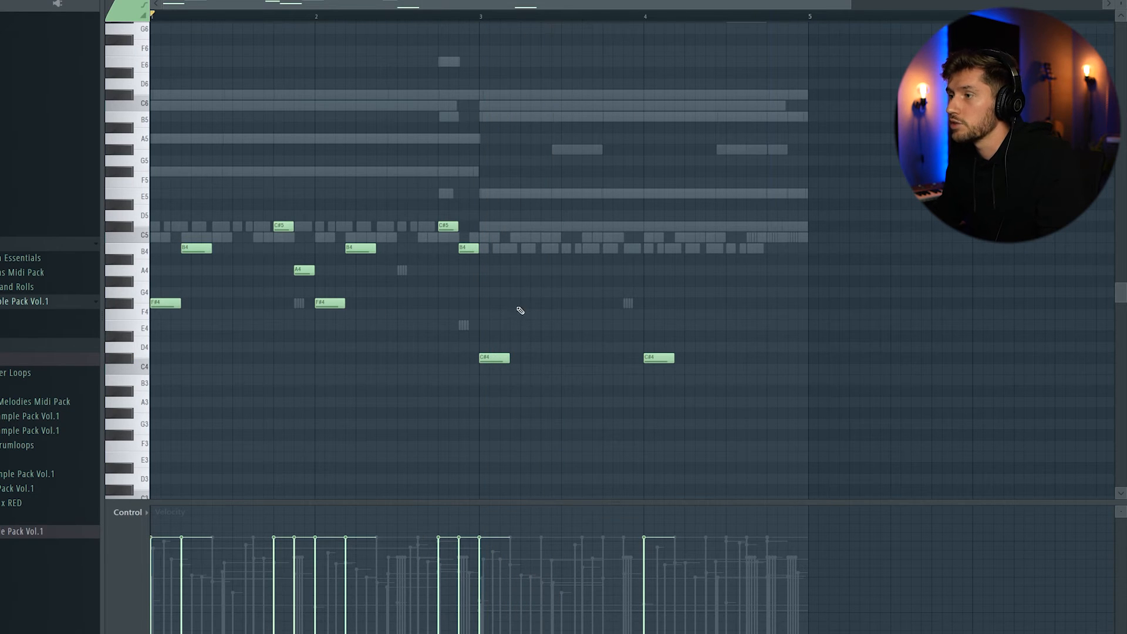
- Add F#4 bass notes following the C#4 notes in bars 3 and 4, and short G#4 and F#4 notes ending bar 3
key("space")
left_click(680, 304)
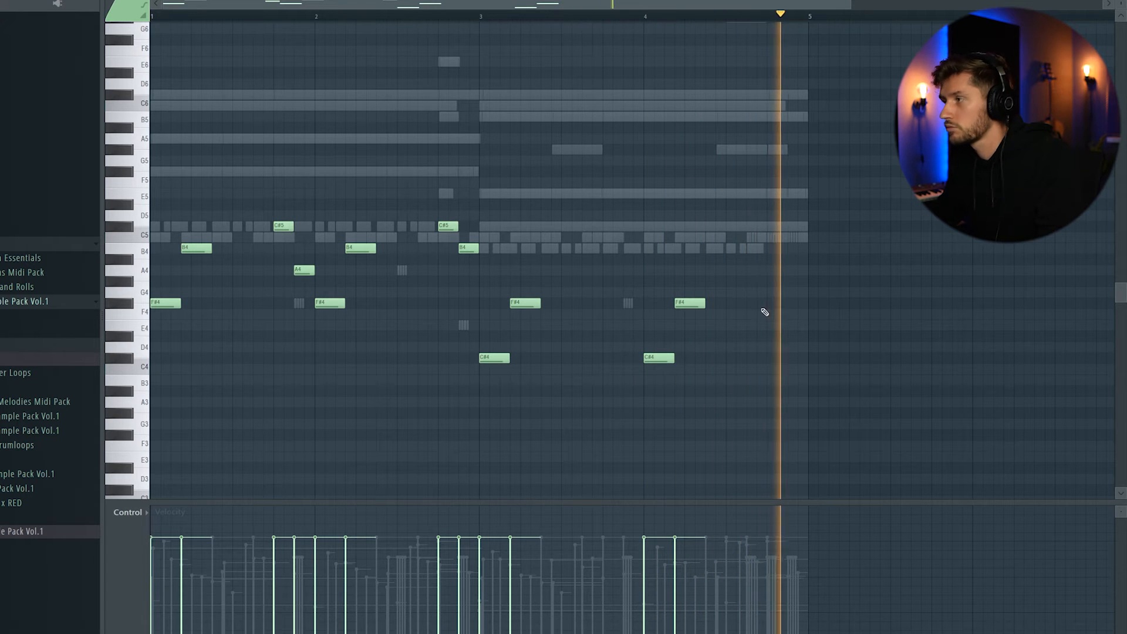
left_click_drag(610, 258, 611, 280)
key("space")
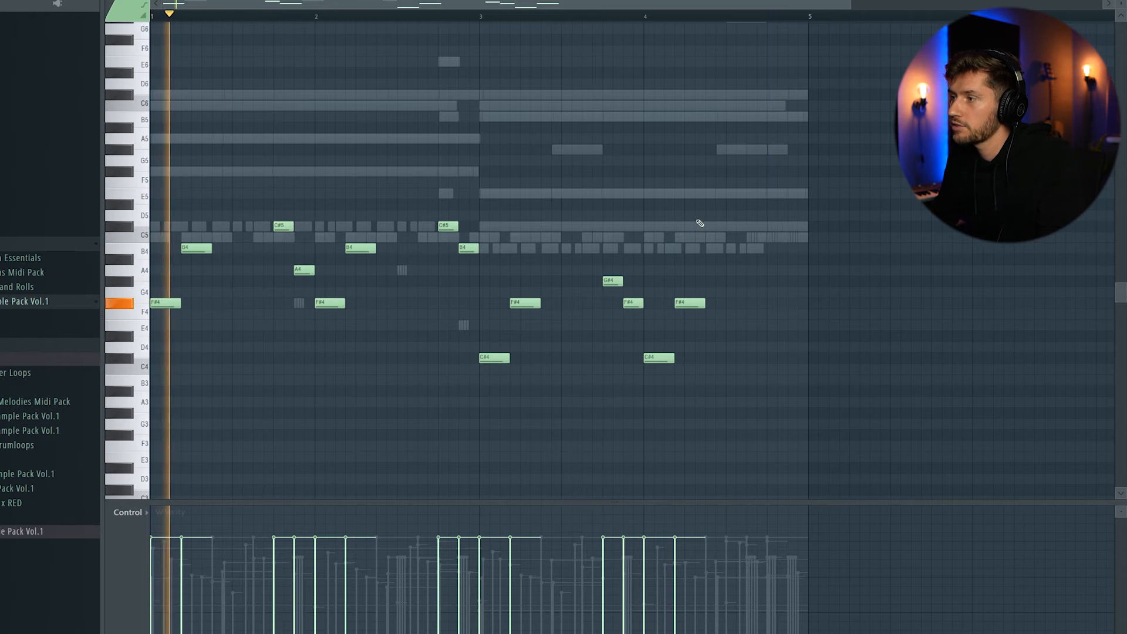
- Close bar 4 of the bass line with short F#4 and A4 notes while the pattern plays
left_click(772, 302)
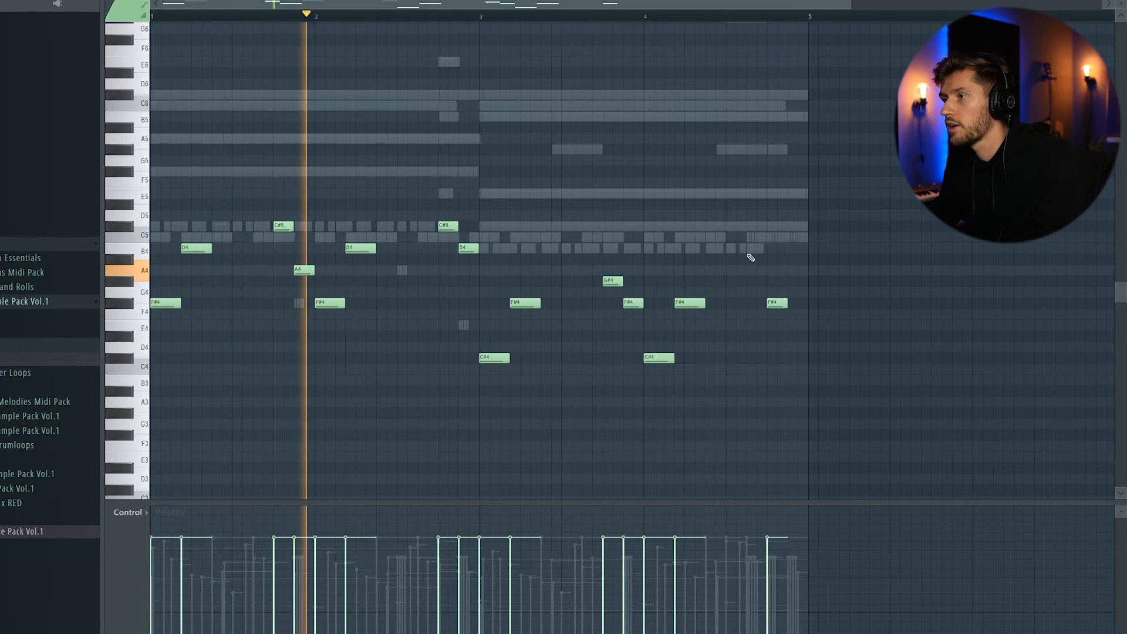
left_click(795, 271)
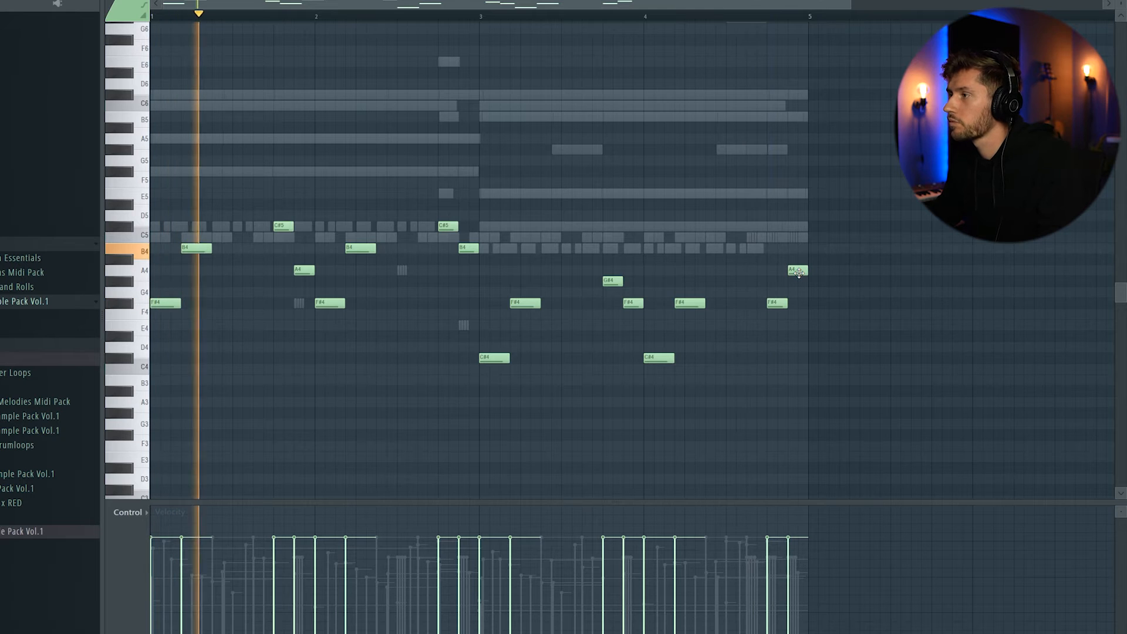
key("space")
- Open the AFROBEAT BOUNCE BASS Serum and set its ENV 1 decay to 668 ms while the pattern plays
key("F6")
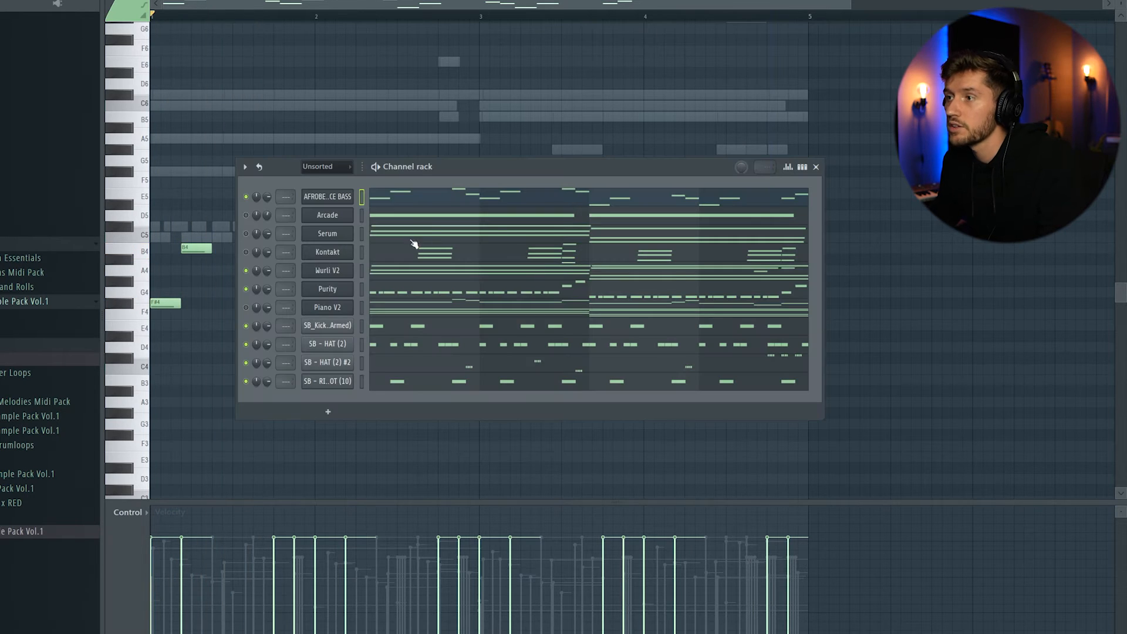
left_click(348, 202)
key("space")
left_click_drag(287, 406, 288, 406)
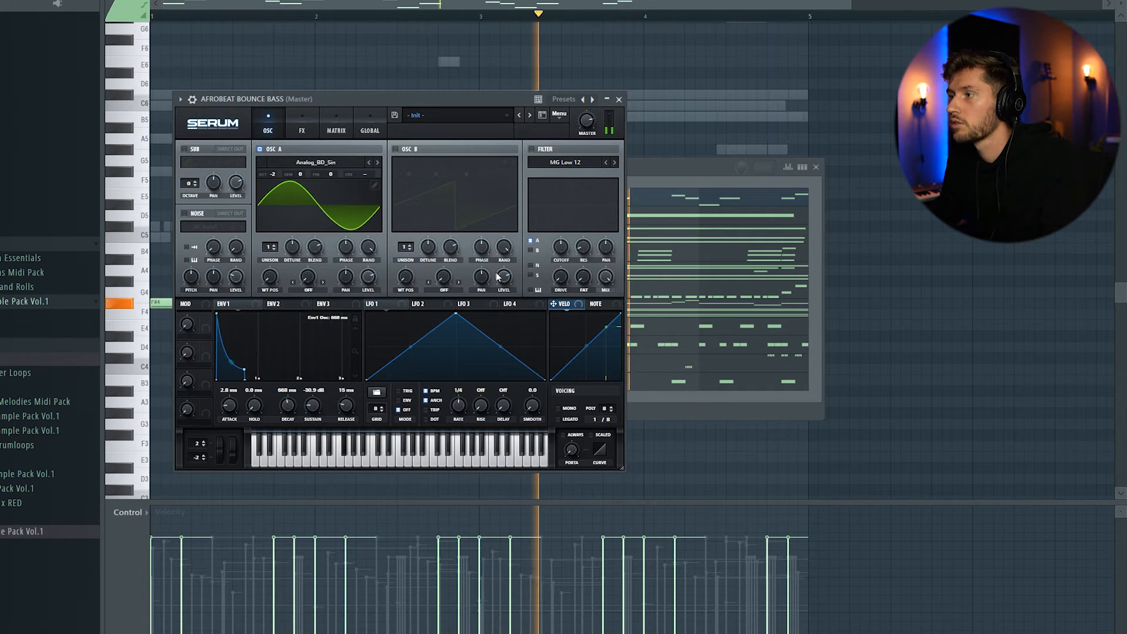
left_click(437, 17)
key("space")
- Play back the full pattern to check the bass with all melody and drum channels
key("space")
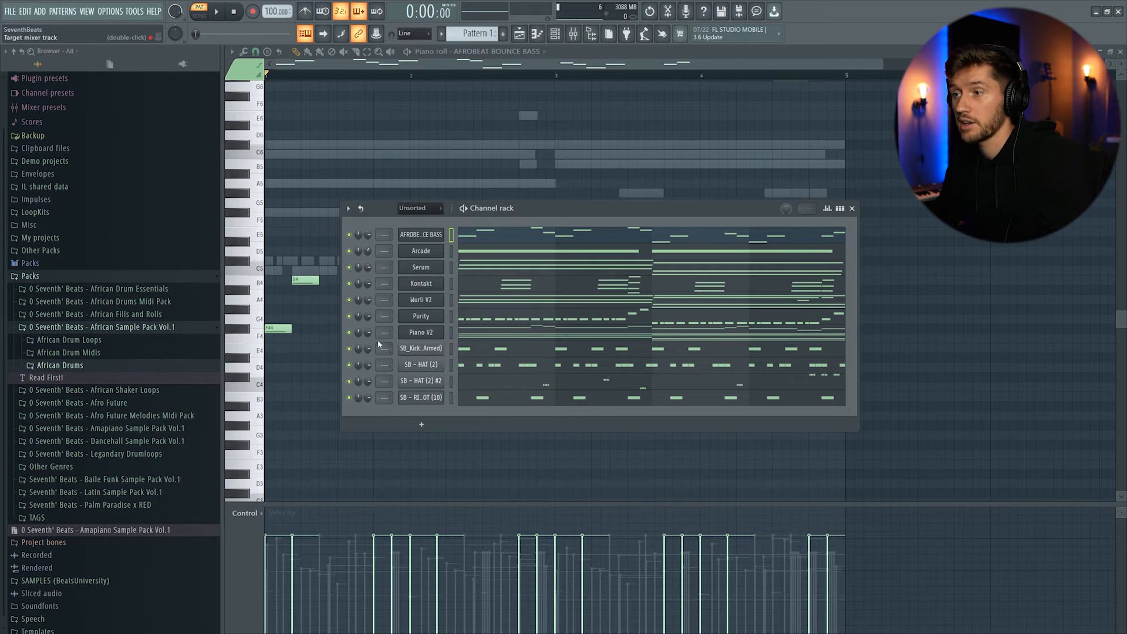
key("space")
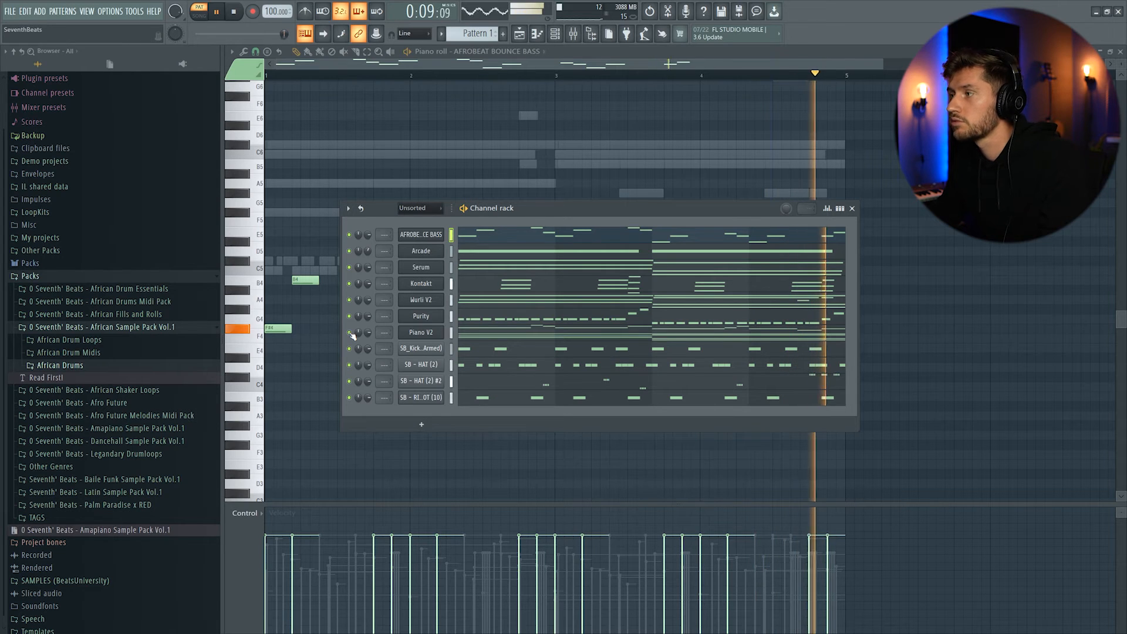
key("space")
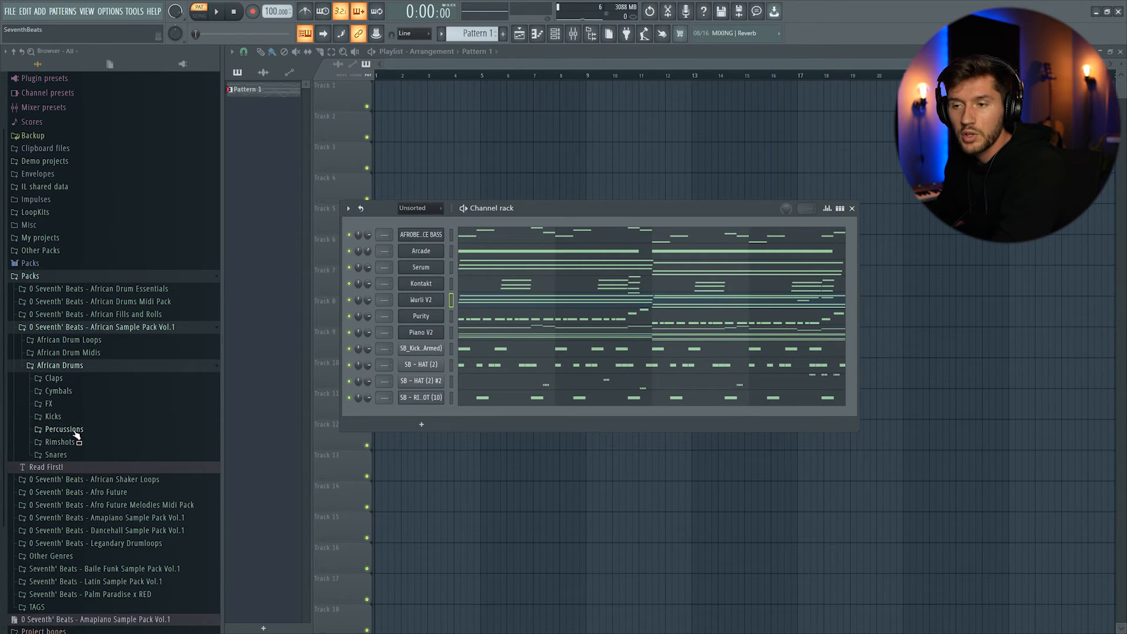
- Add SB - NGOMA (5) from the African percussion Toms samples as a new channel and open its piano roll
left_click(75, 431)
left_click(75, 507)
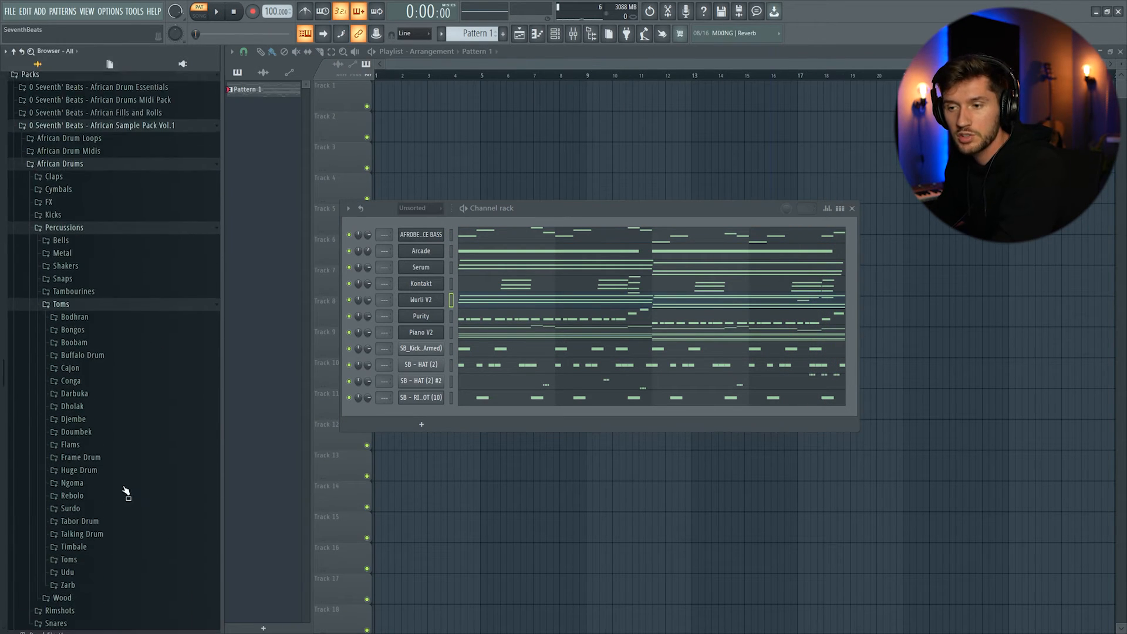
left_click(137, 453)
scroll(142, 465, "down", 3)
key("Down")
key("Down")
key("Down")
left_click_drag(183, 418, 417, 441)
left_click(493, 425)
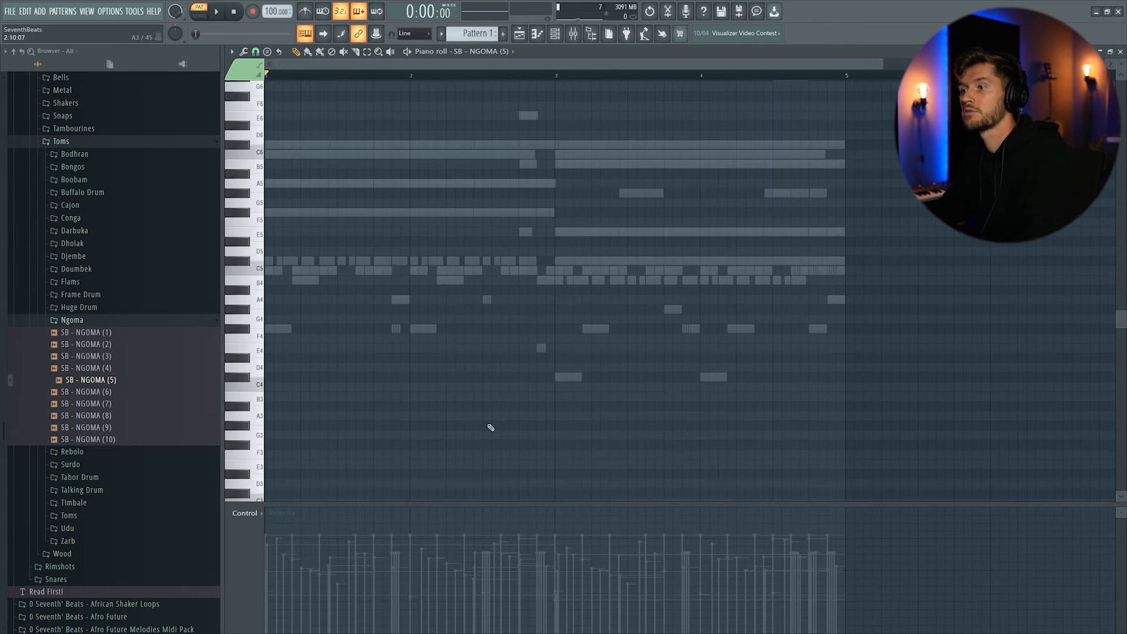
- Place short C5 ngoma hits at the end of bars 1 and 3 while the pattern plays
key("space")
left_click(396, 270)
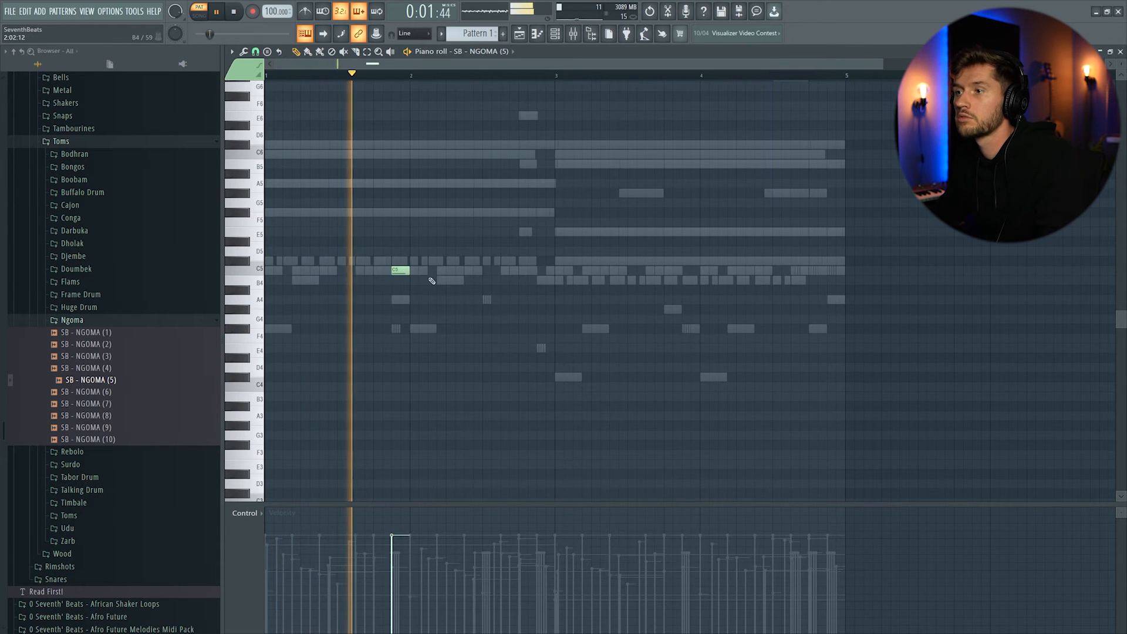
left_click(688, 270)
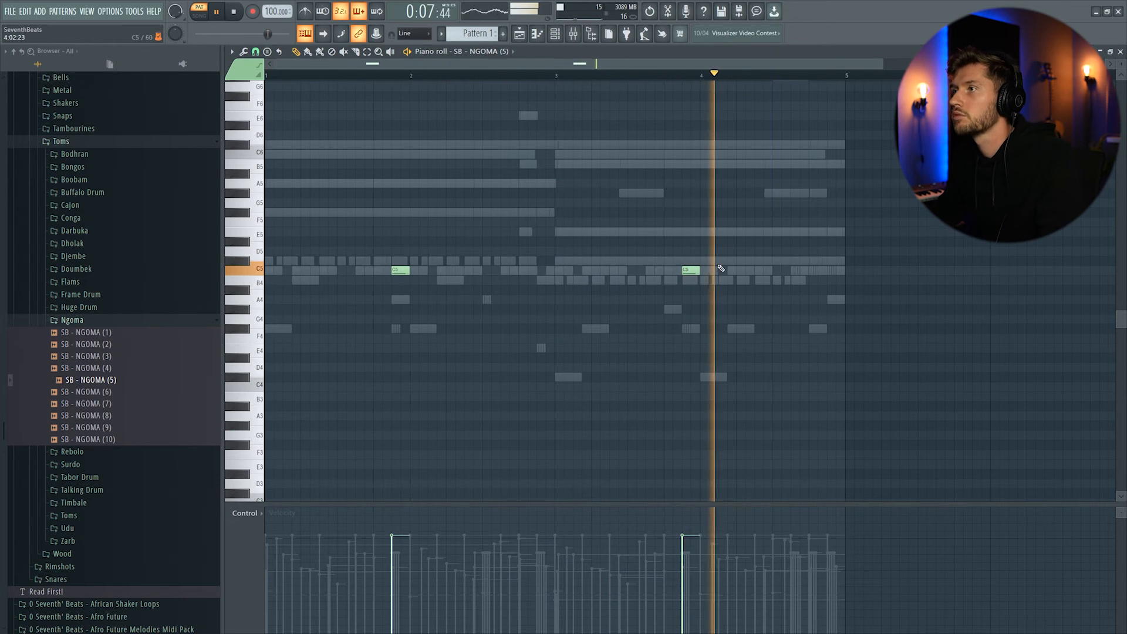
left_click(562, 34)
- Stop playback and collapse the Ngoma, Toms and African drum folders back to the list of sample packs
left_click(85, 320)
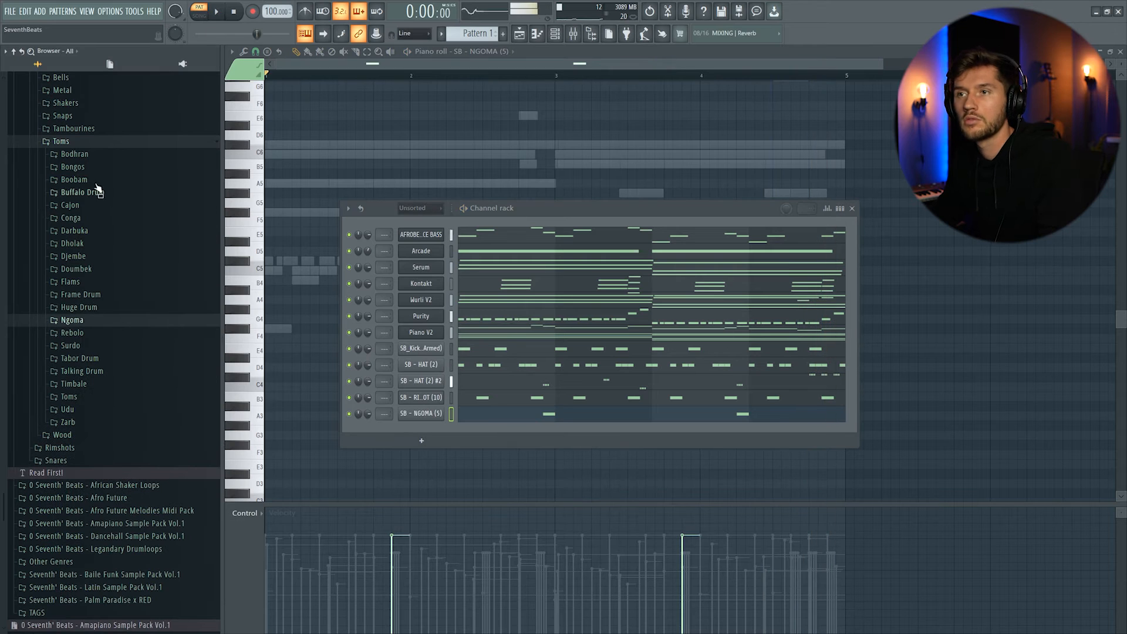
left_click(81, 145)
key("space")
left_click(91, 182)
left_click(134, 323)
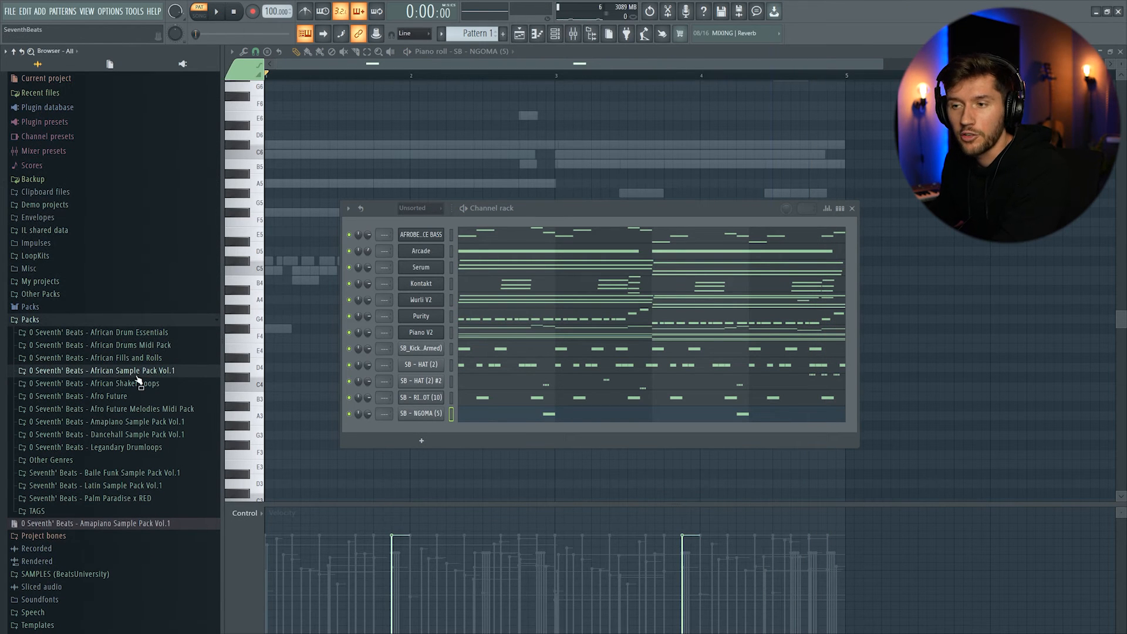
- Add SB_ReverbClap_ (Lava) from the Afro Future Reverb Claps samples as a channel and place a short hit at the start of bar 1
left_click(121, 397)
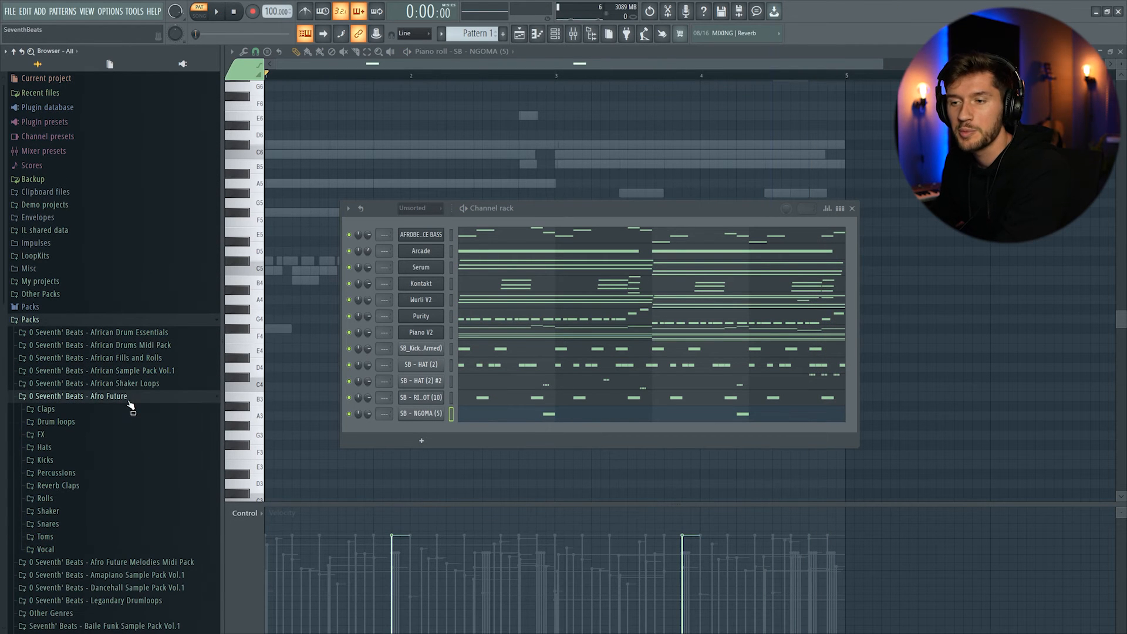
left_click(82, 485)
left_click_drag(109, 510, 492, 432)
left_click_drag(274, 270, 247, 232)
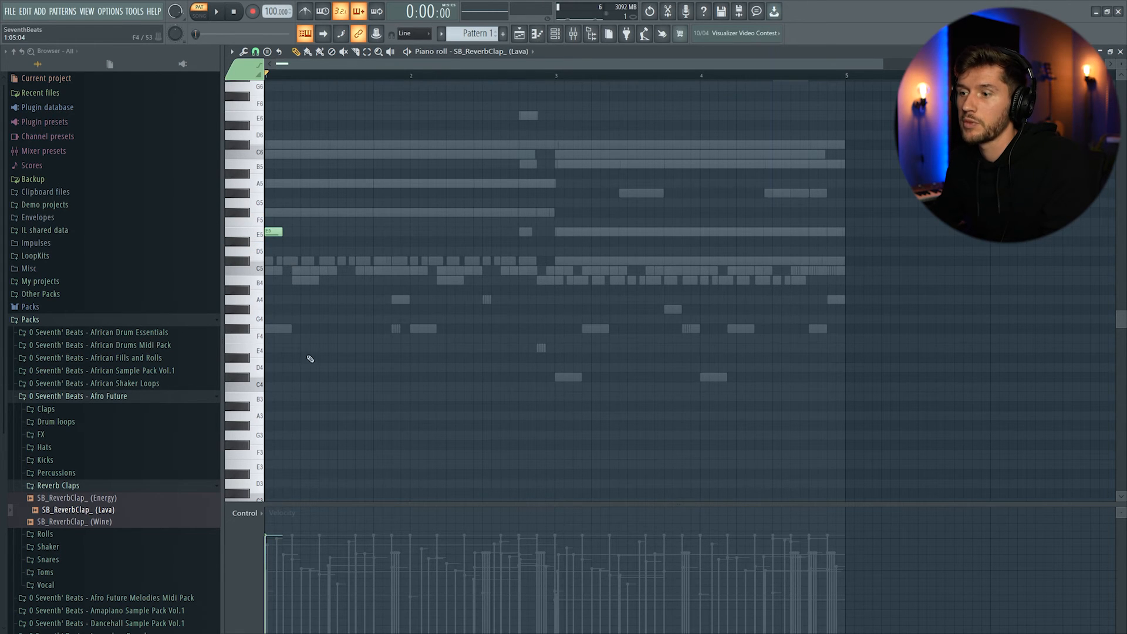
- Play back the pattern with the reverb clap while showing the playlist and the channel rack
key("space")
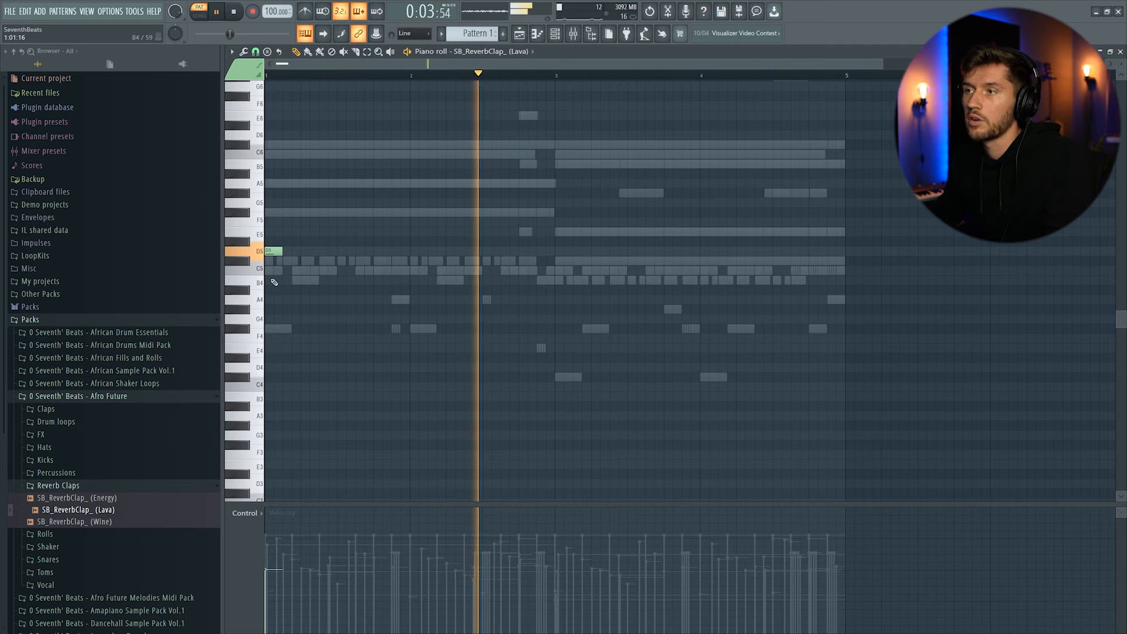
left_click(519, 33)
left_click(555, 33)
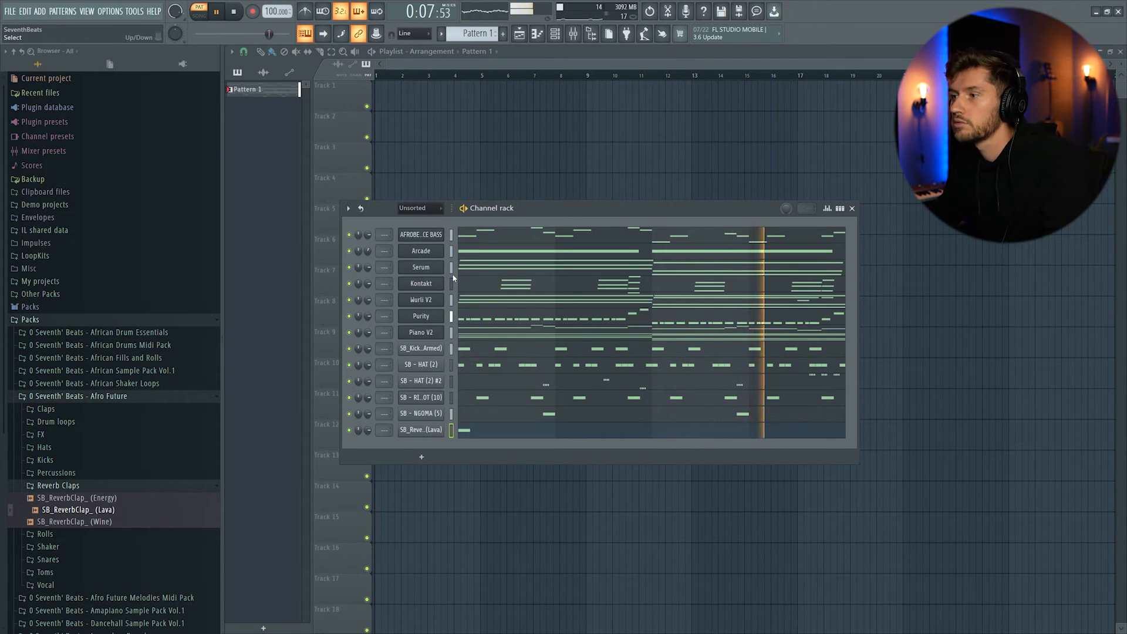
key("space")
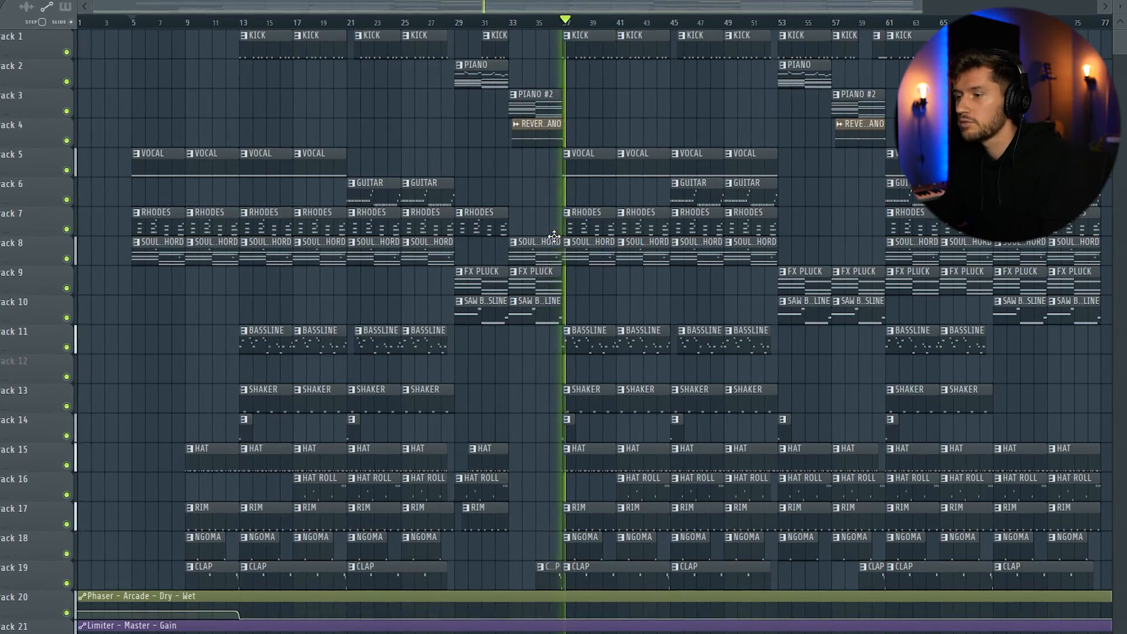
- Review the finished arrangement and its CLAP pattern, and play the bass and drum tracks with Tracks 5 to 8 muted
key("space")
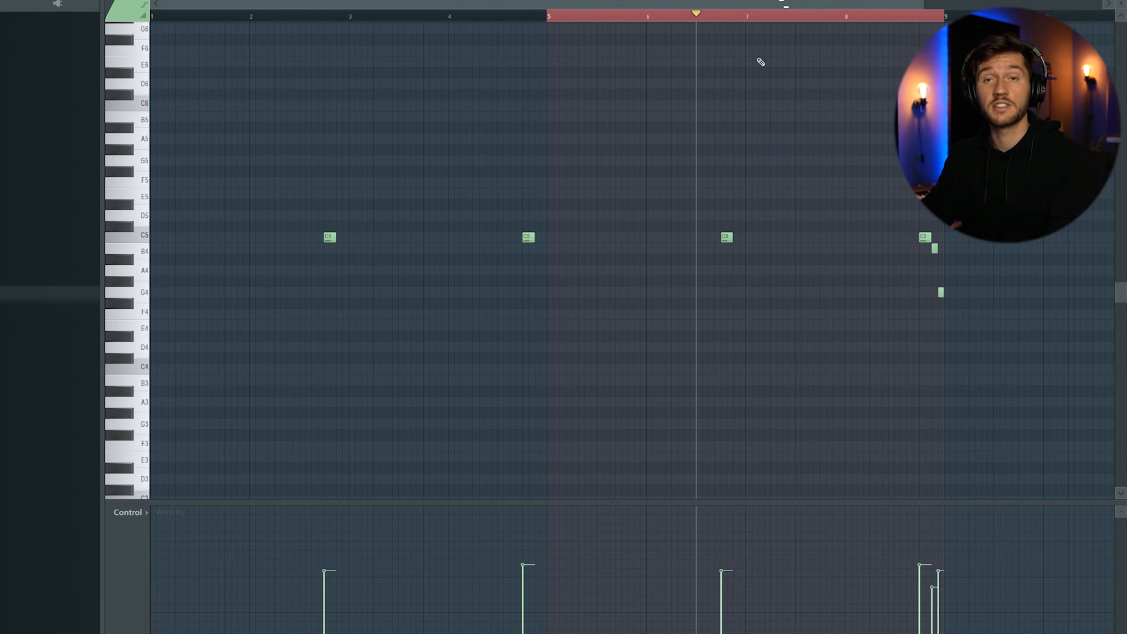
key("space")
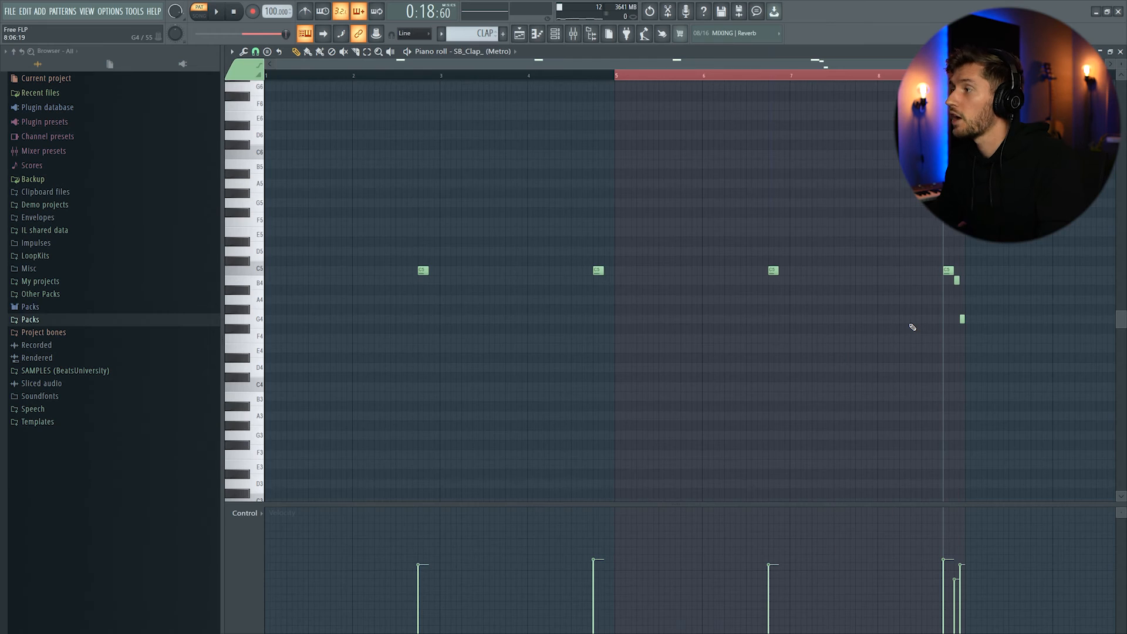
key("space")
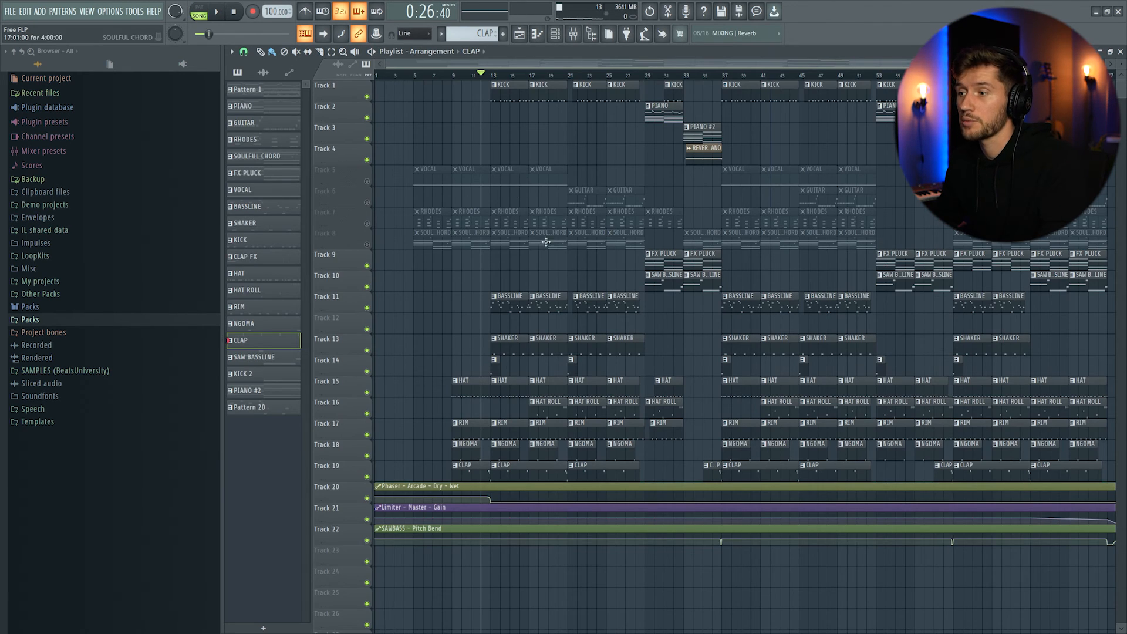
key("space")
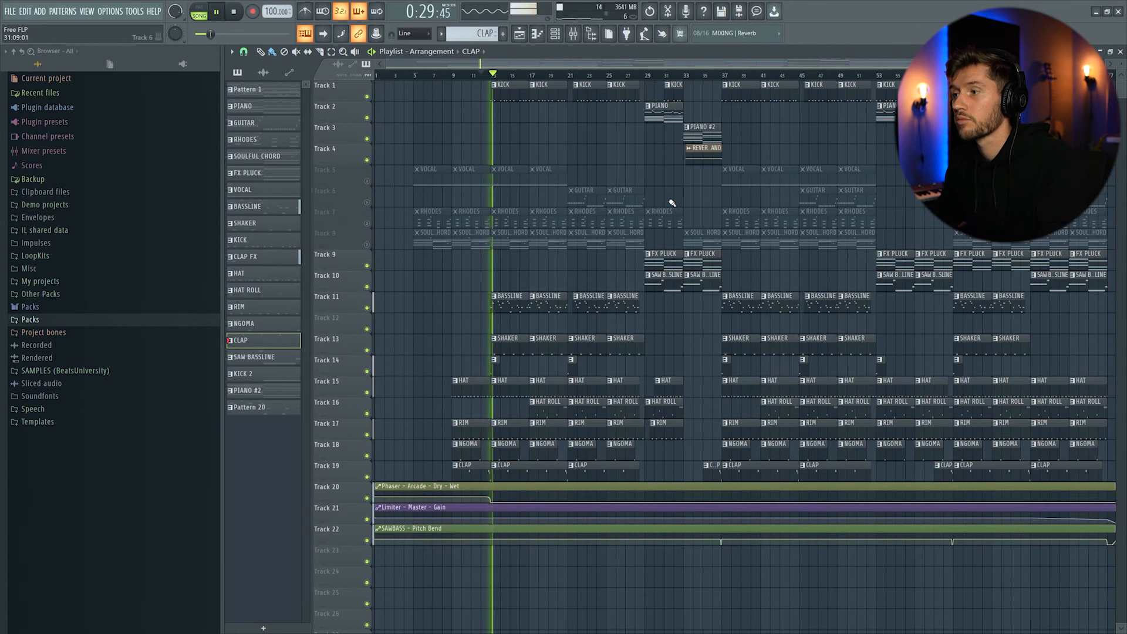
key("space")
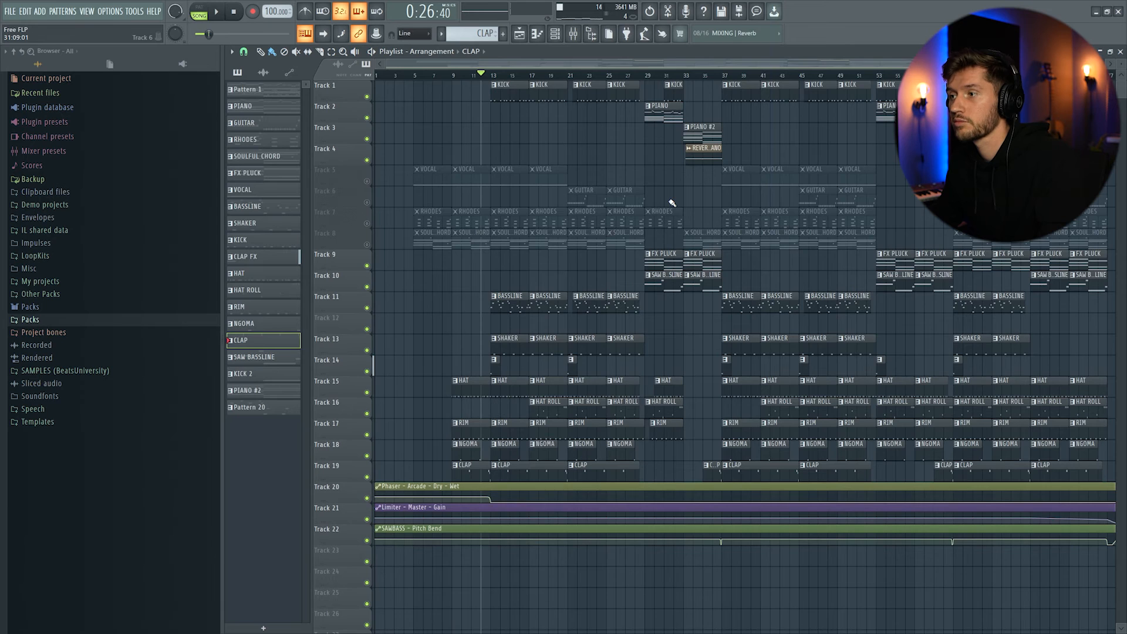
- Examine the SHAKER pattern's notes in the piano roll and play the arrangement from bar 13 to hear the shaker and kick section
double_click(515, 346)
left_click_drag(566, 66, 347, 66)
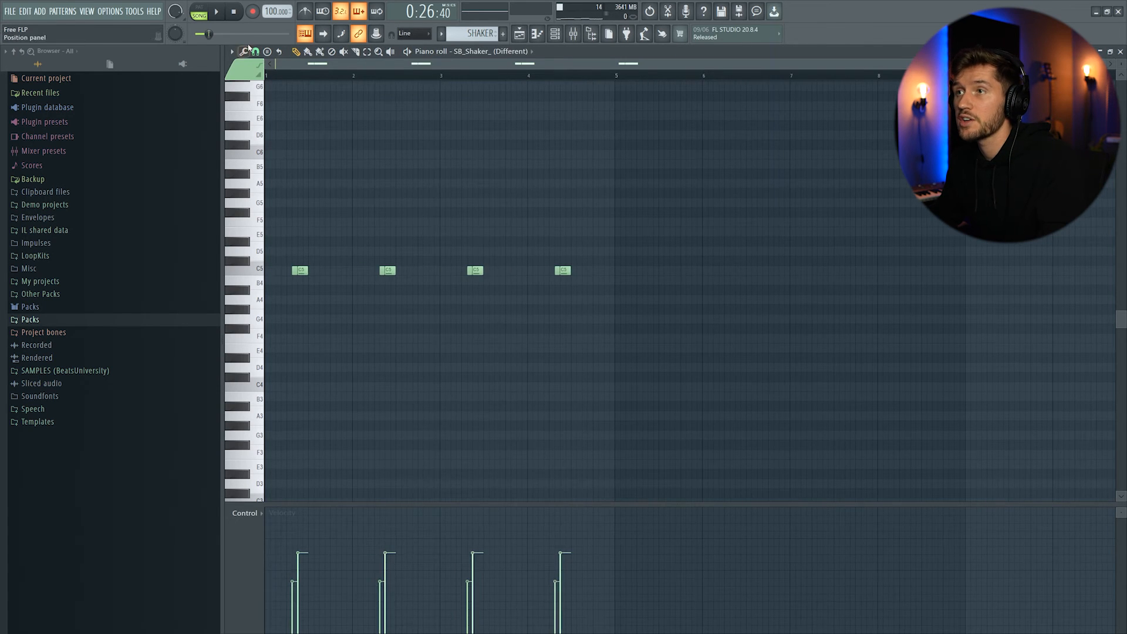
key("space")
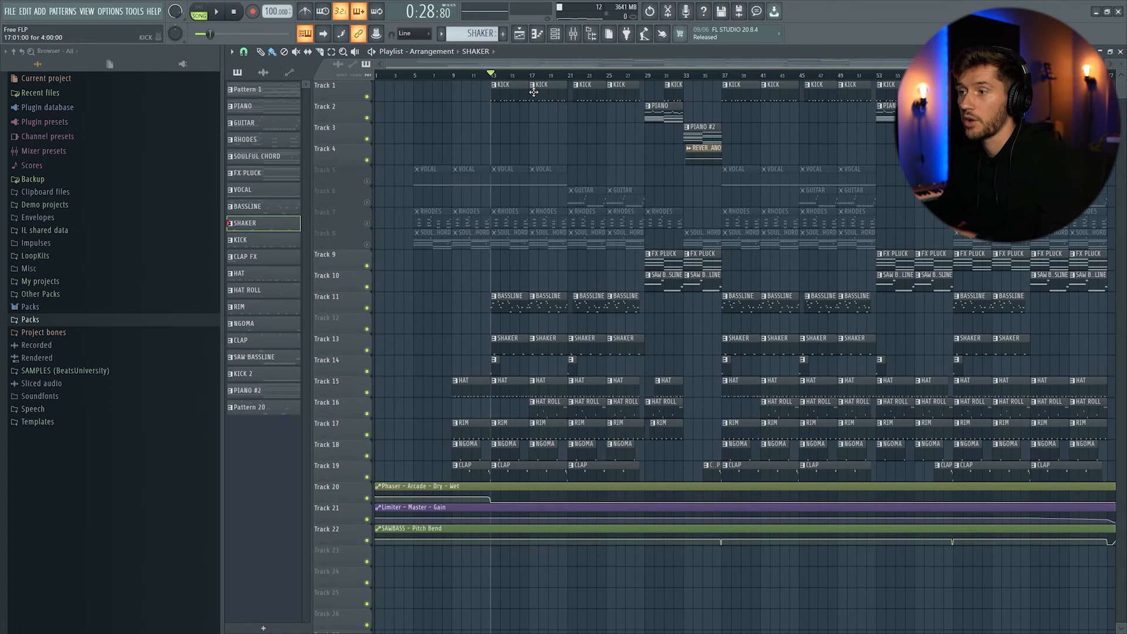
key("space")
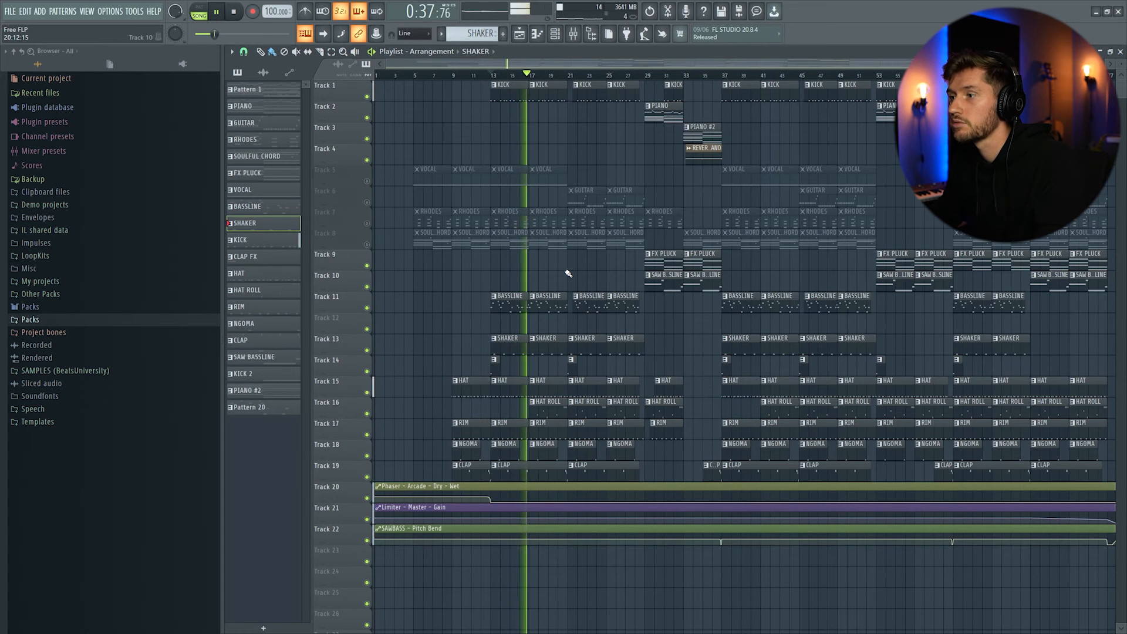
key("space")
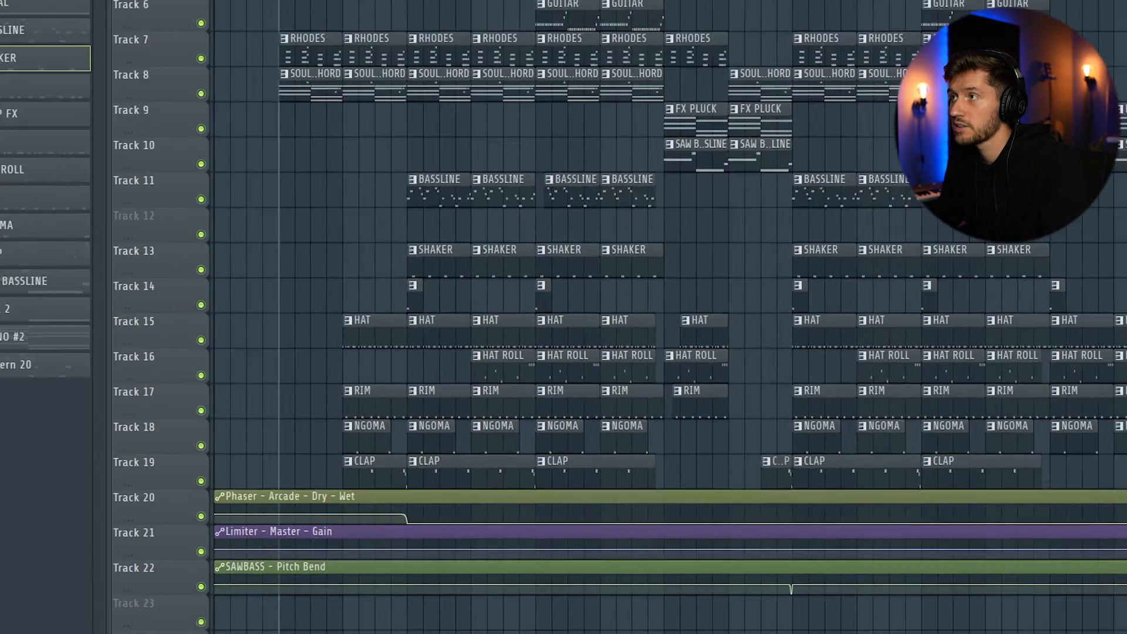
- Inspect the effects on the Arcade mixer insert and the Fruity Phaser settings, with the arrangement playing
key("F9")
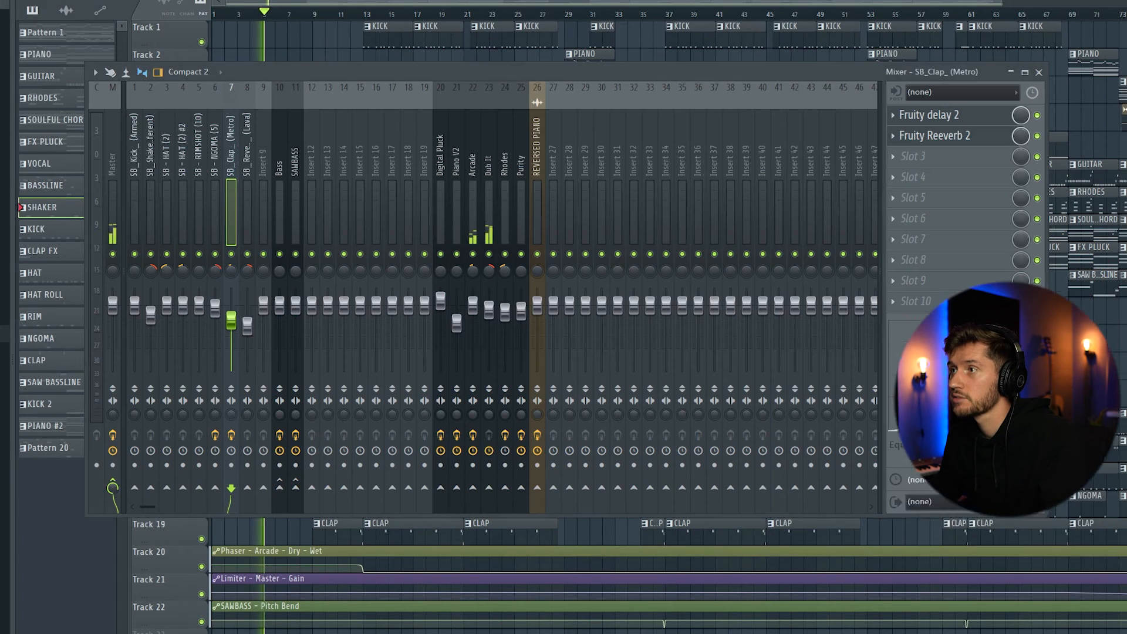
left_click(474, 168)
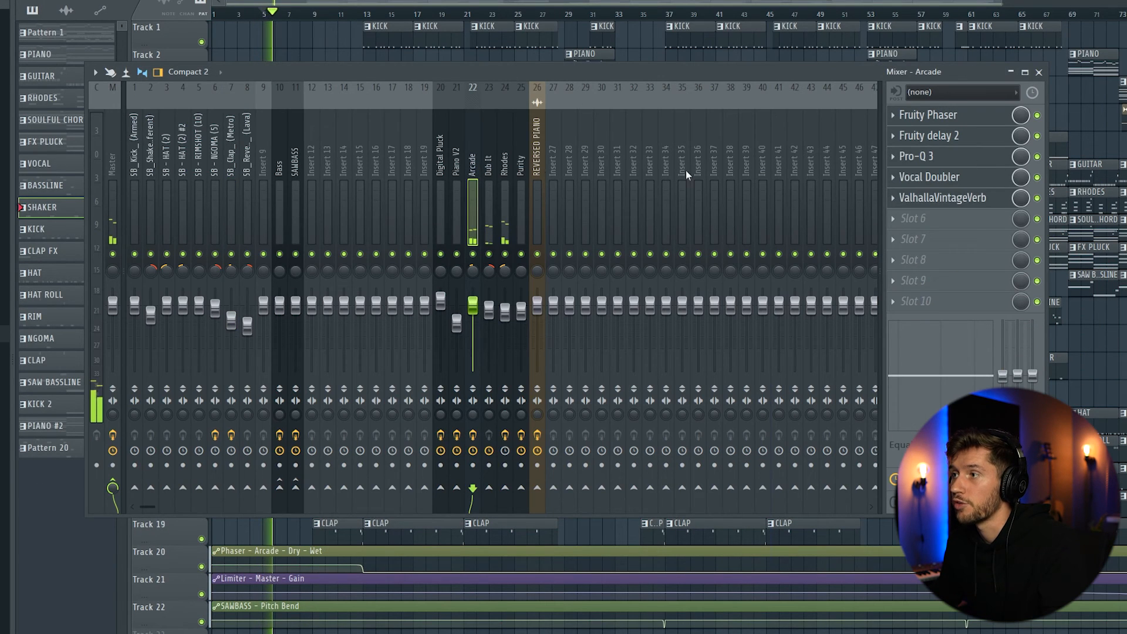
left_click(939, 114)
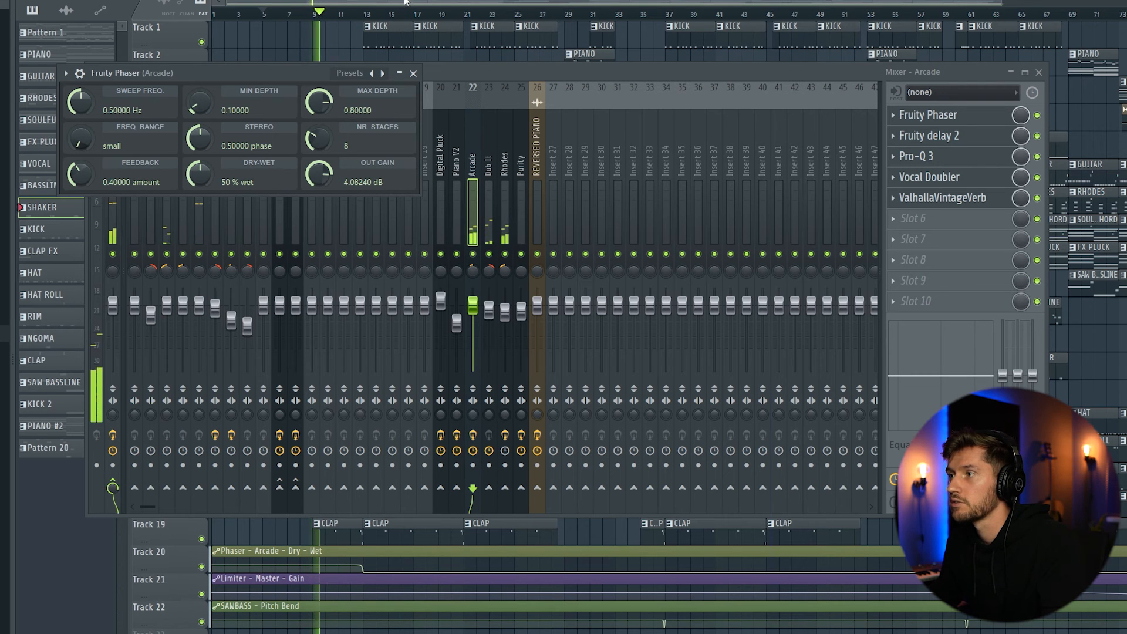
key("F12")
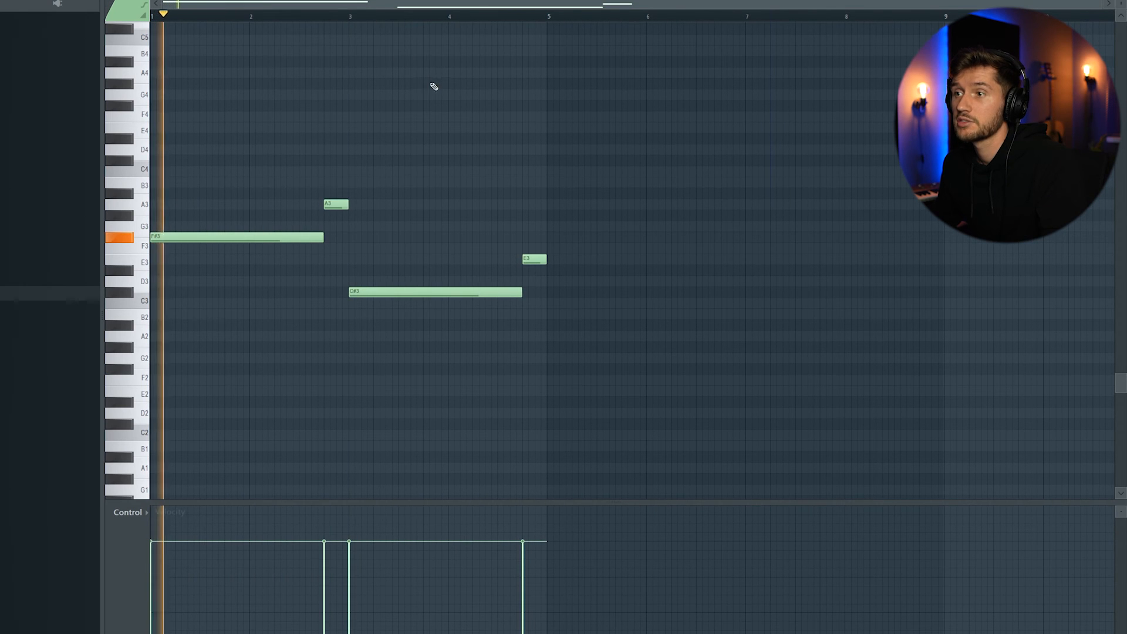
- Examine the SAWBASS channel's Serum settings and play the arrangement's transition into bar 37
key("F6")
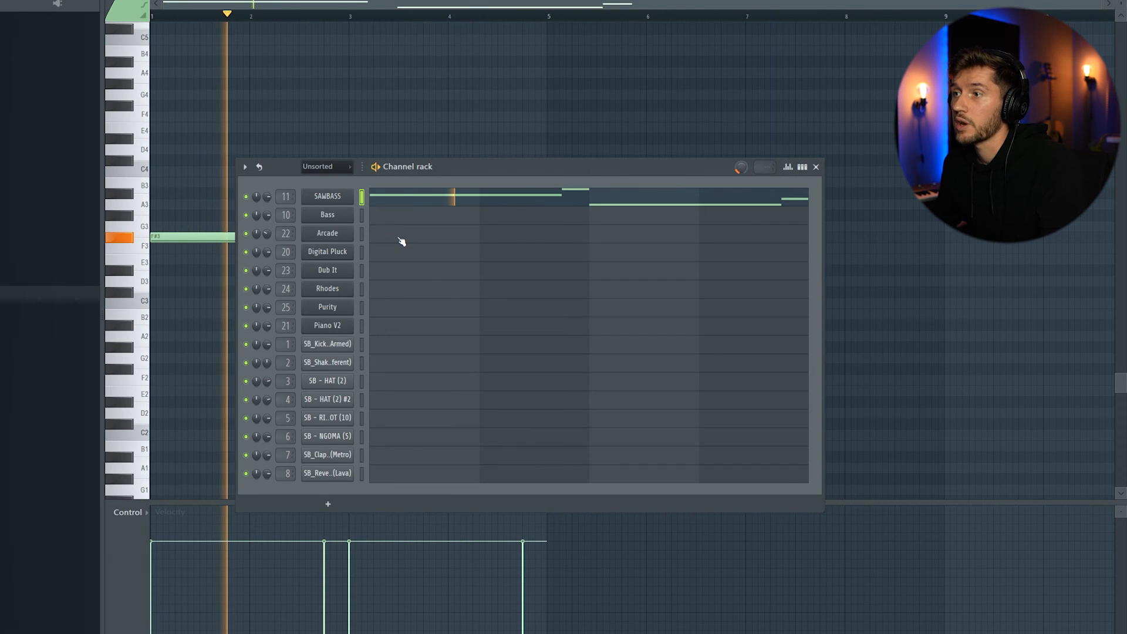
left_click(327, 197)
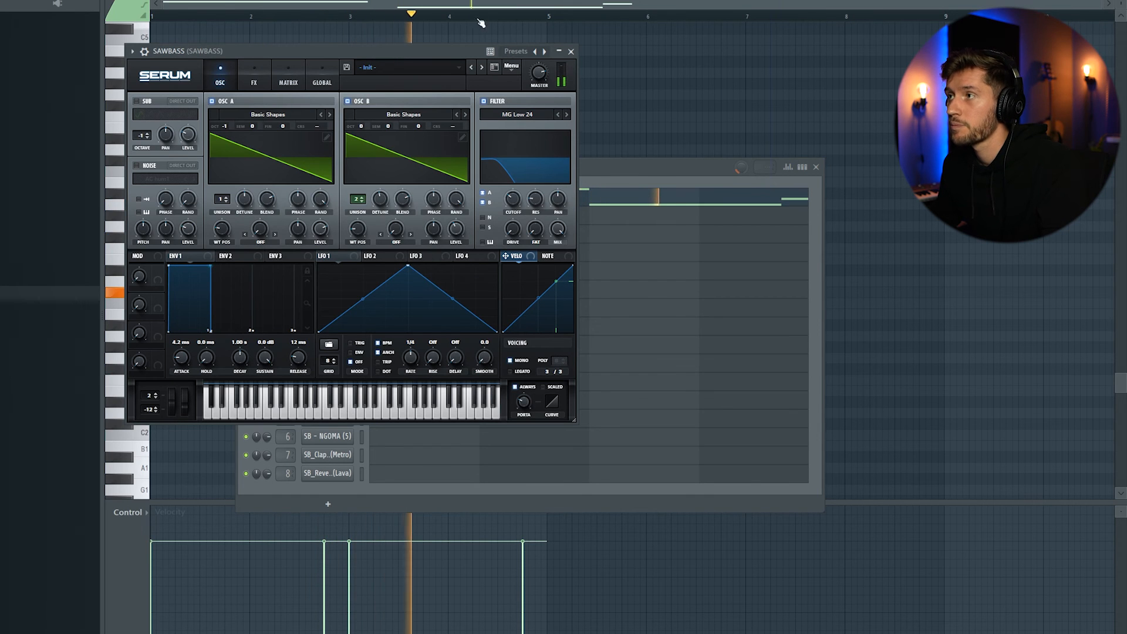
left_click(490, 5)
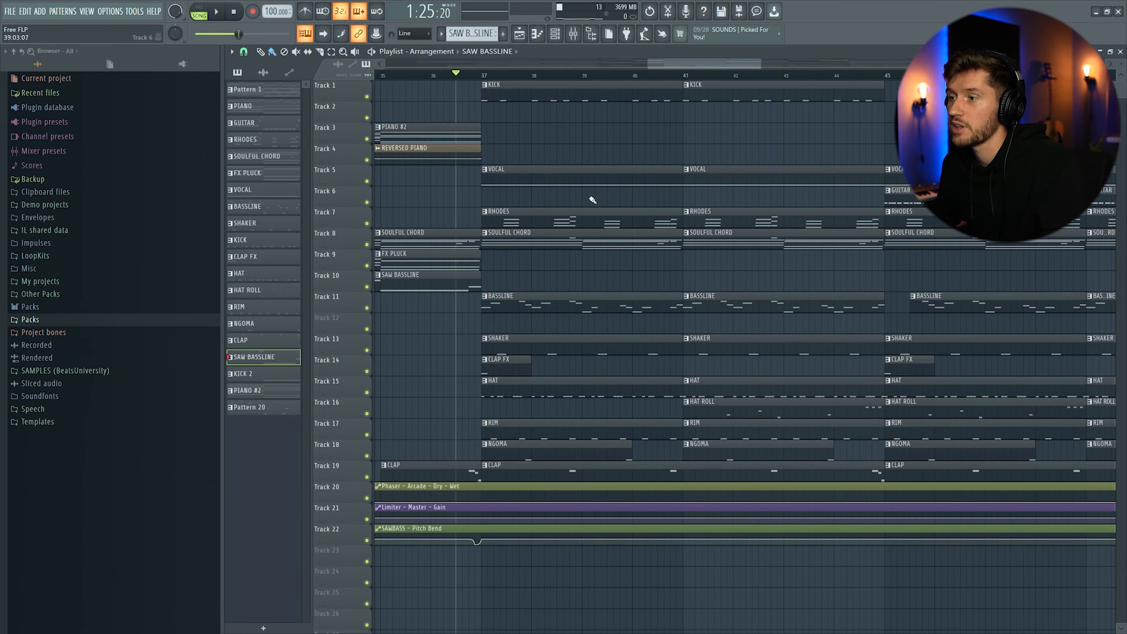
key("space")
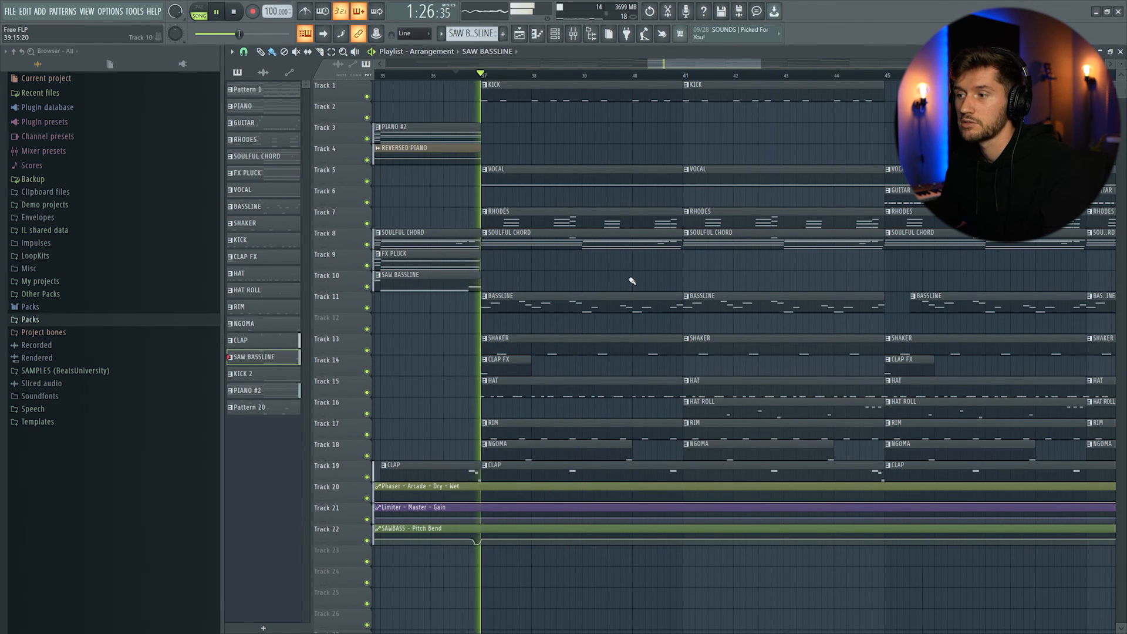
key("space")
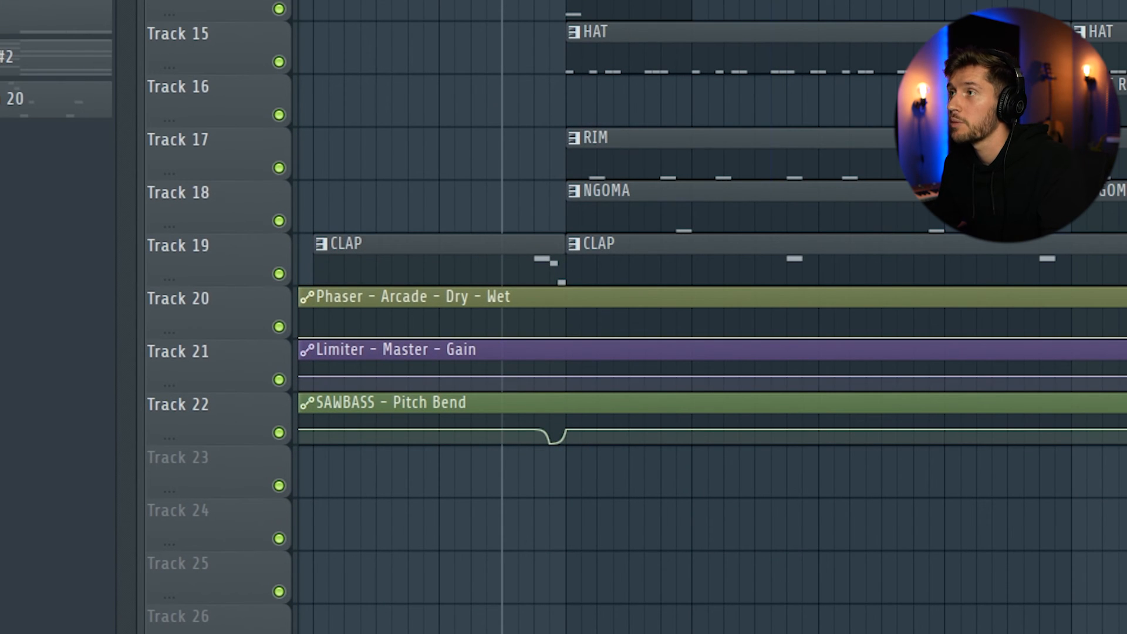
- Nudge the SAWBASS pitch wheel in Serum and bring up the Create automation clip option for the last tweaked parameter
key("F9")
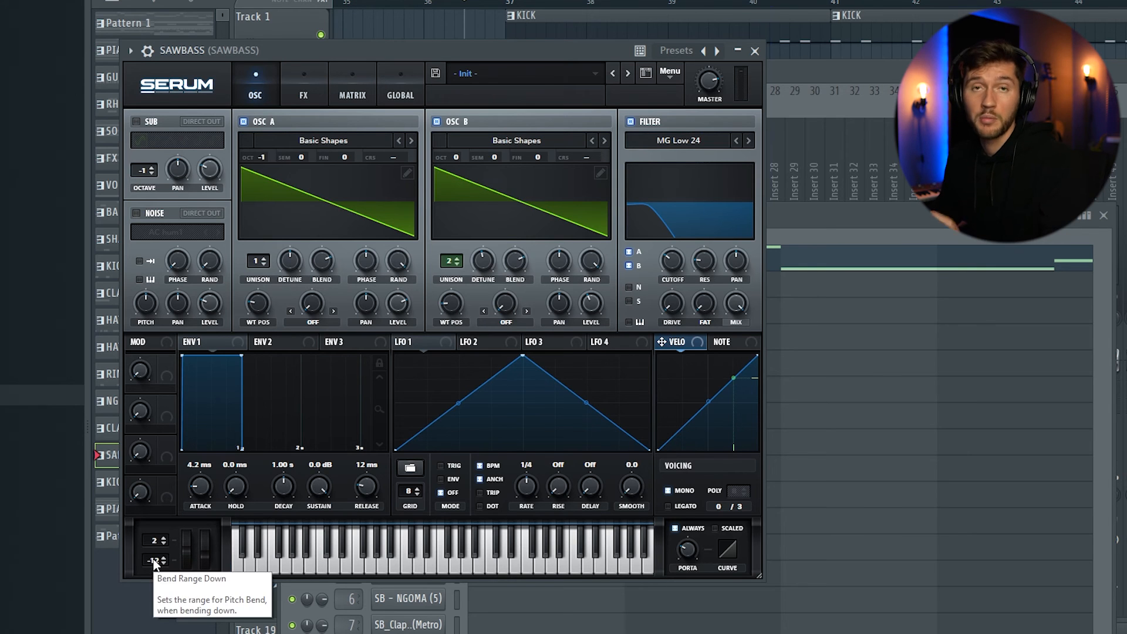
left_click_drag(187, 548, 189, 553)
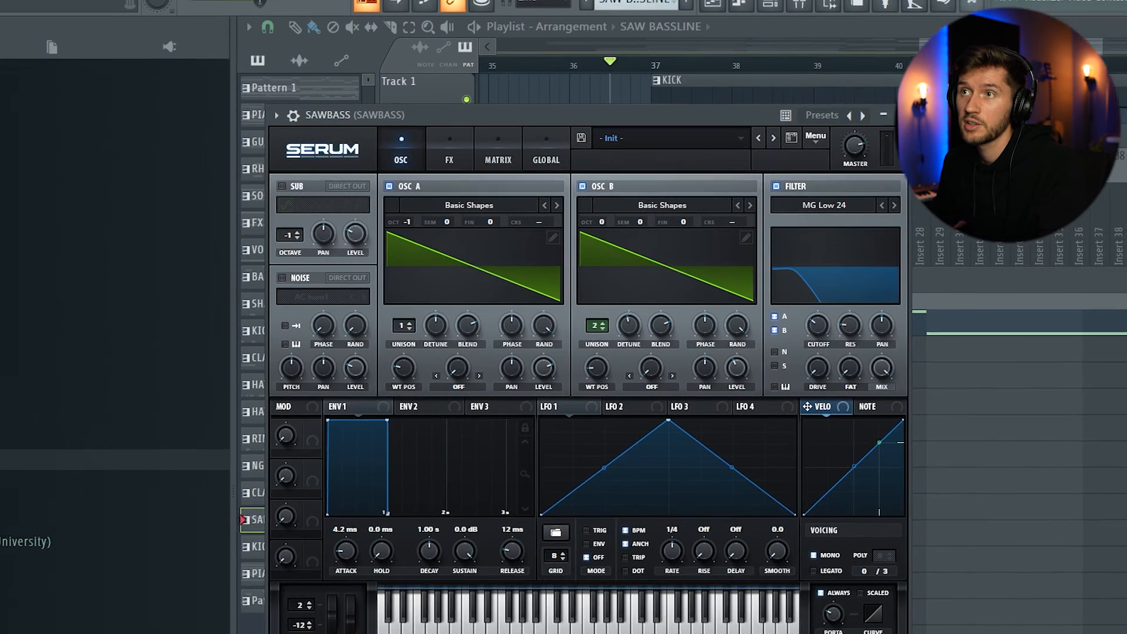
left_click(213, 15)
mouse_move(284, 221)
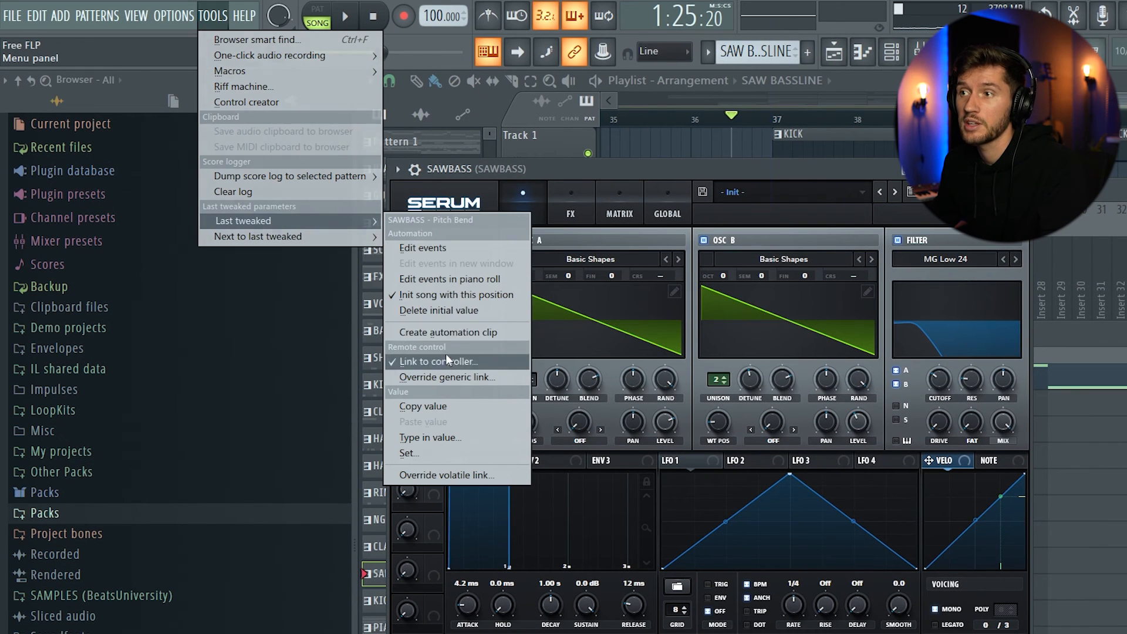
left_click(447, 332)
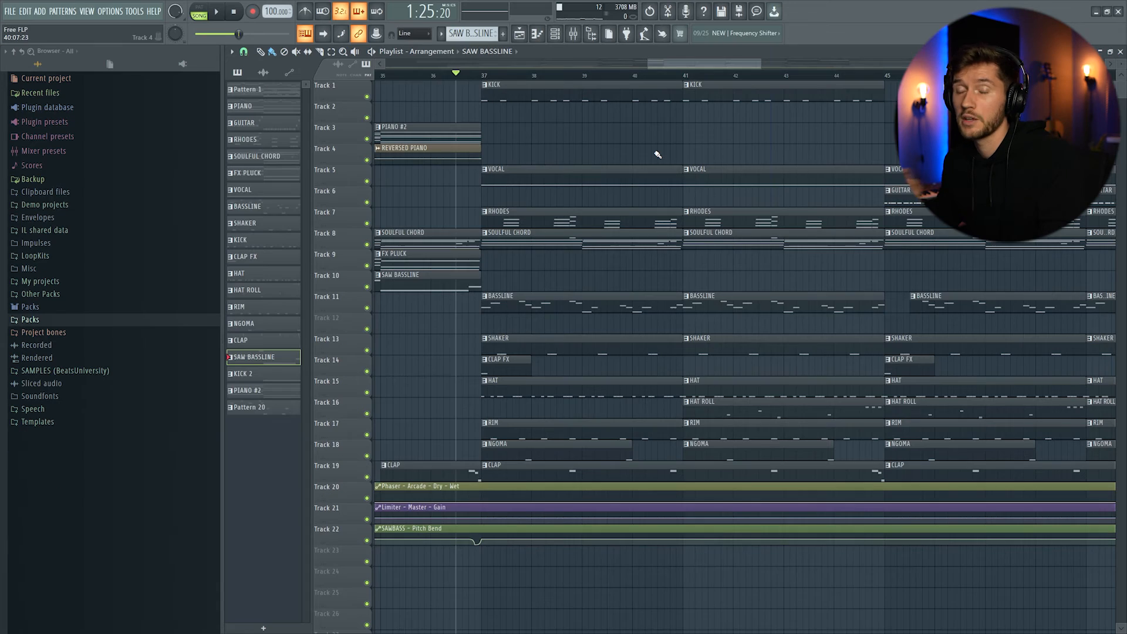
- Play the transition into bar 37 and bring the PIANO #2 and REVERSED PIANO clips from bar 33 into view
key("space")
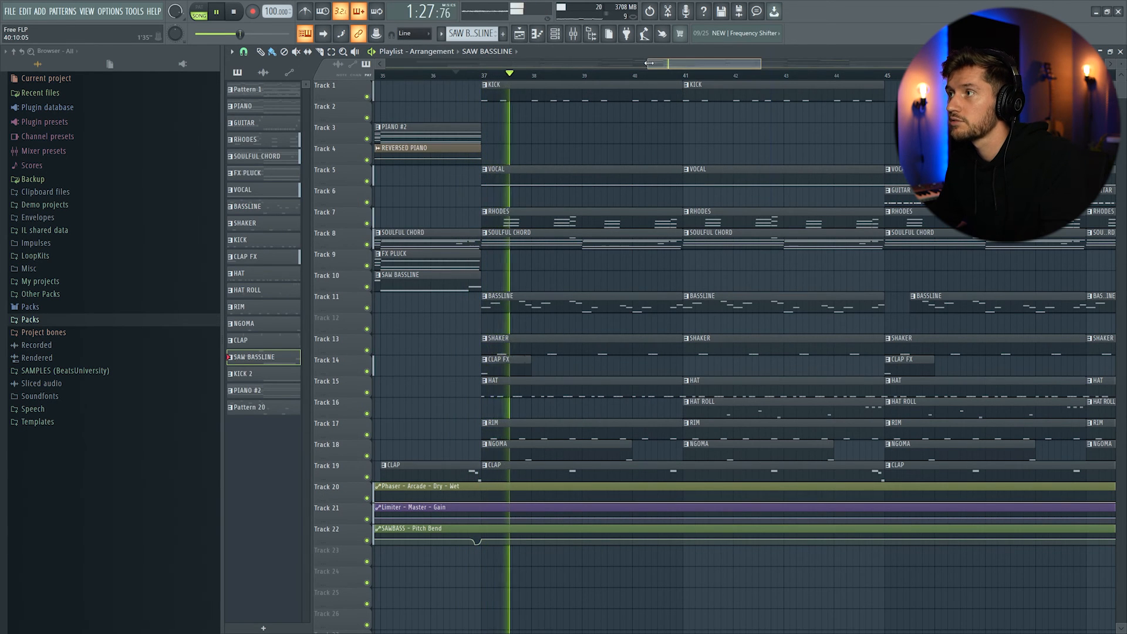
left_click_drag(648, 63, 625, 64)
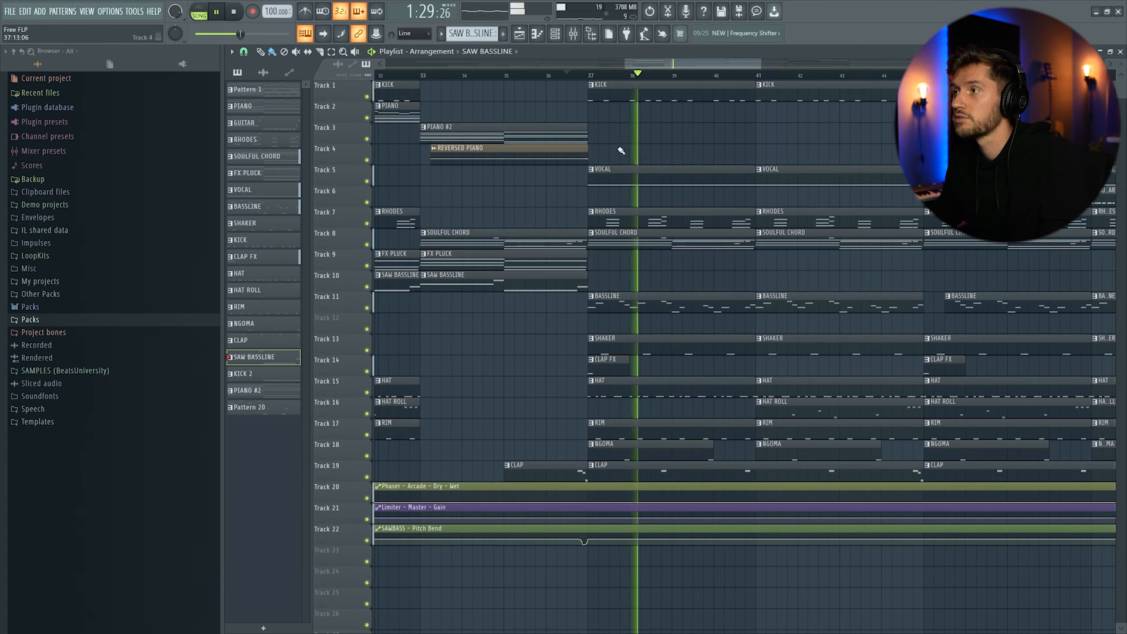
key("space")
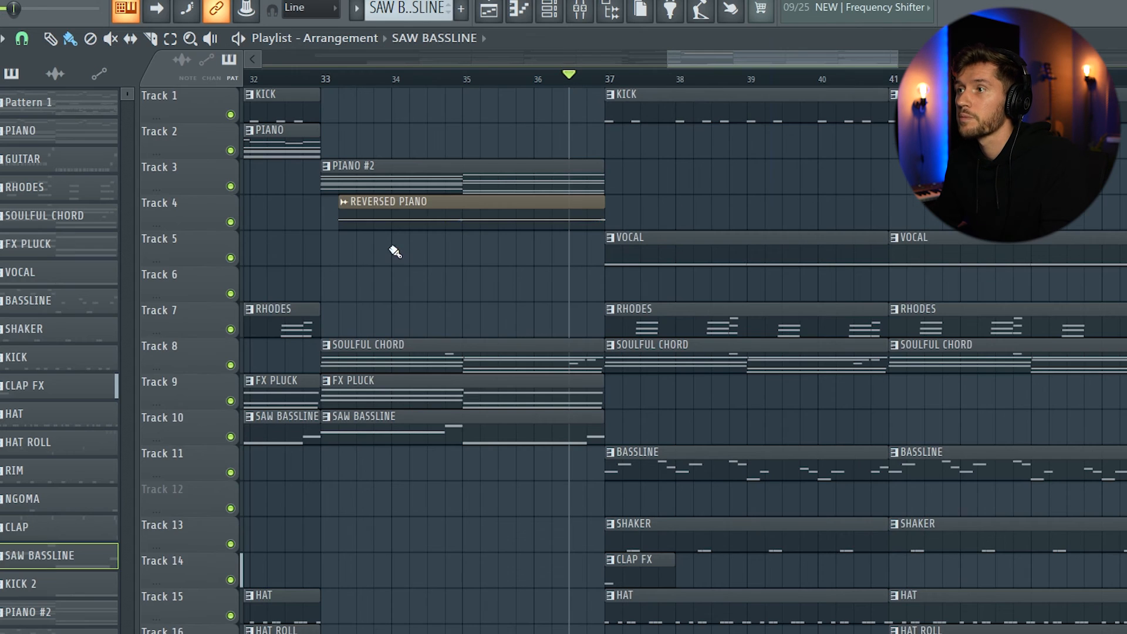
- Solo Tracks 3 and 4 and play PIANO #2 together with REVERSED PIANO from bar 33
left_click(230, 186, "ctrl")
left_click(231, 222)
left_click(343, 82)
key("space")
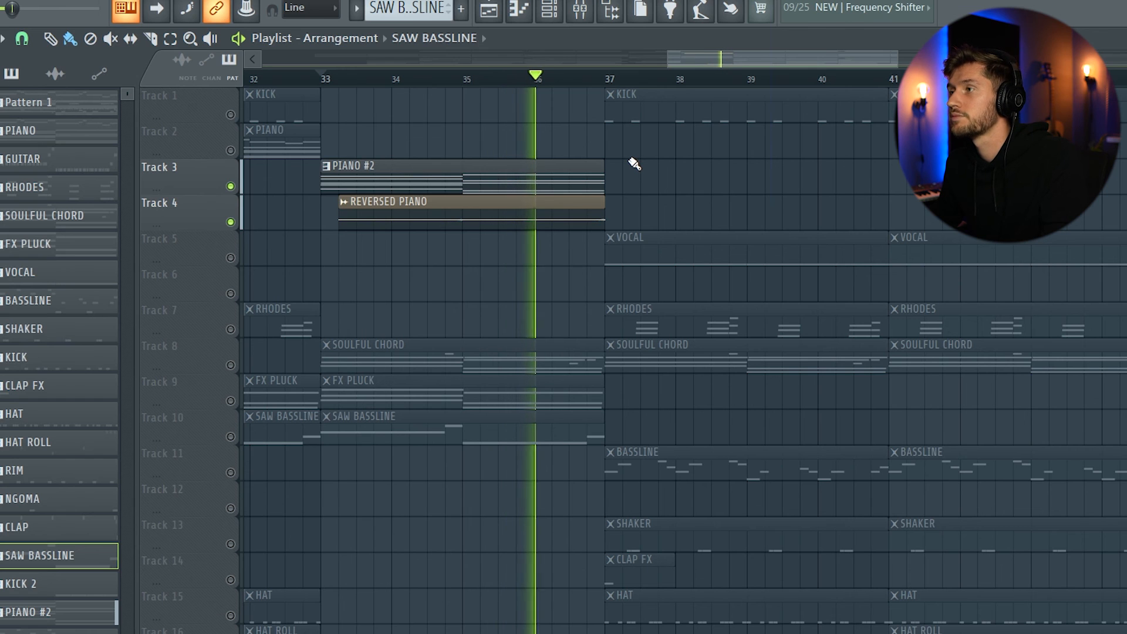
key("space")
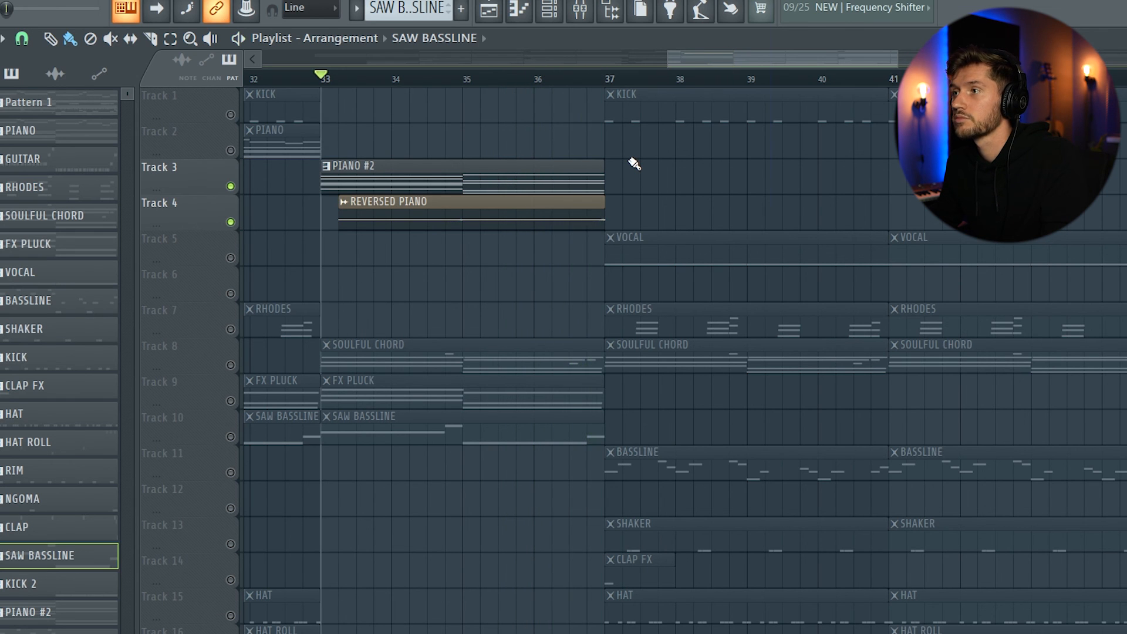
- Mute the REVERSED PIANO track, select the playlist time range from bar 33 to 37, and show the channel rack
left_click(231, 221)
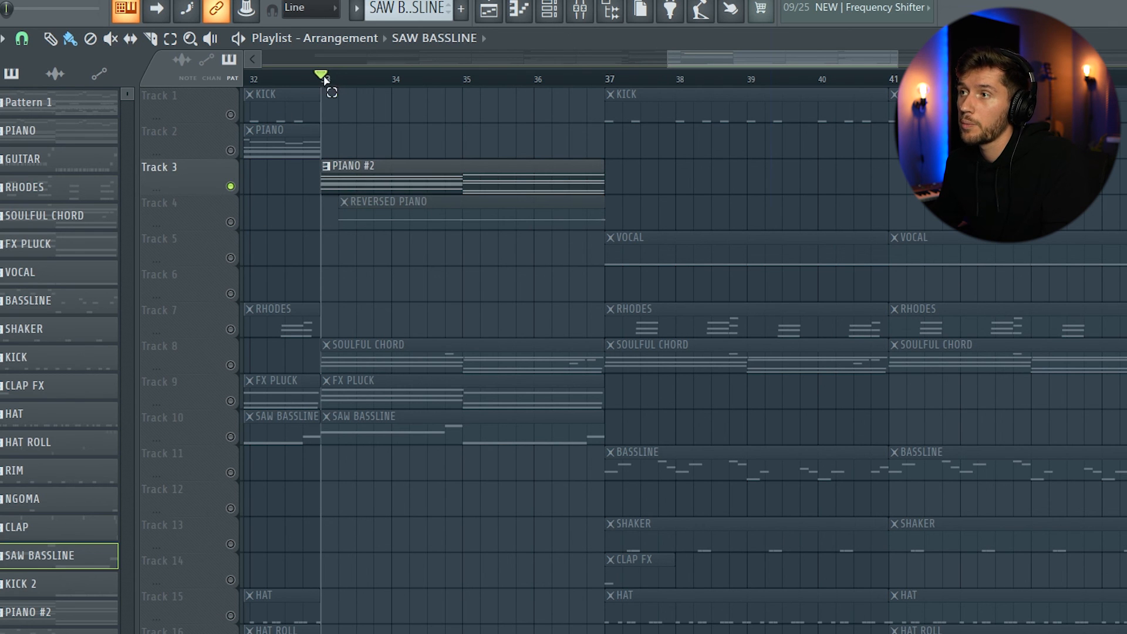
left_click_drag(324, 80, 594, 81)
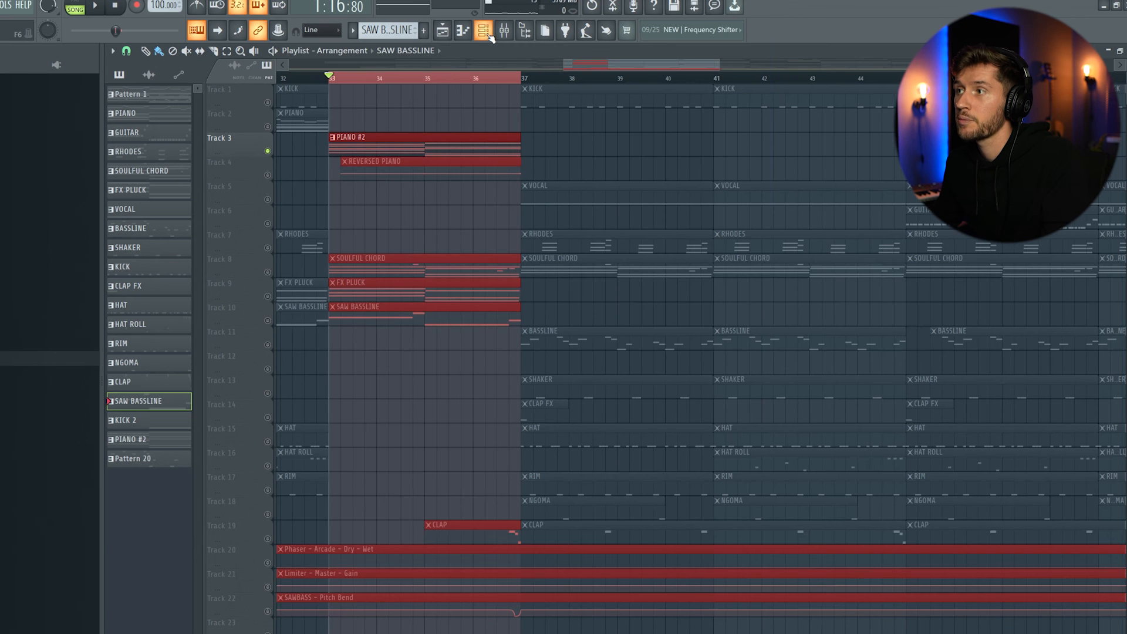
left_click(490, 35)
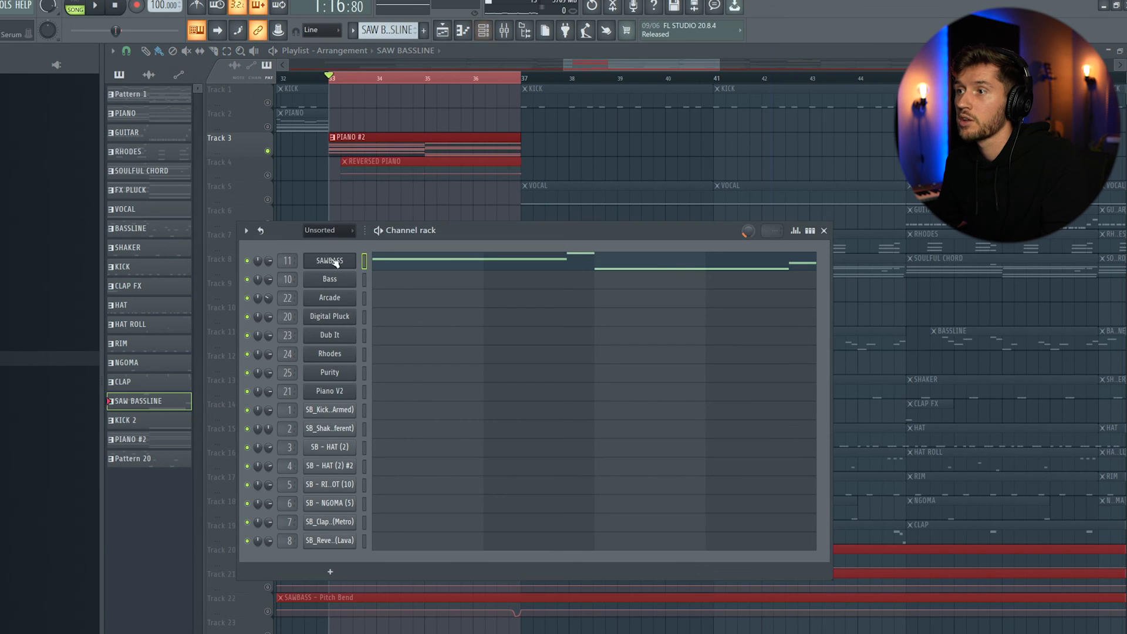
- Open Edison on the Master mixer track and cut the existing recording out of it
left_click(506, 36)
left_click(195, 213)
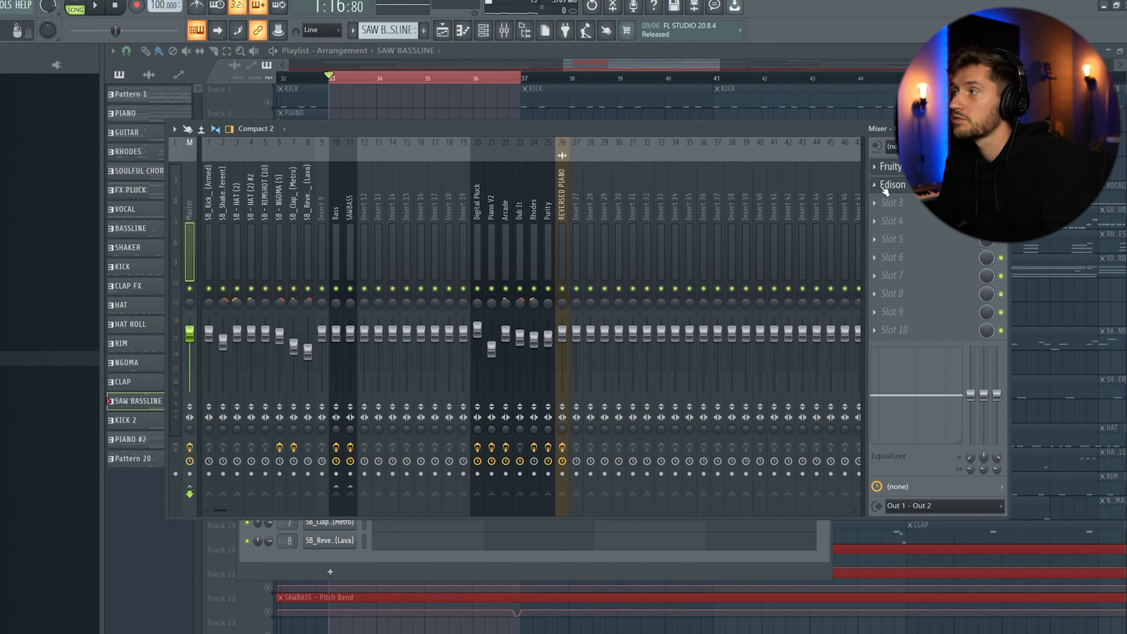
left_click(903, 186)
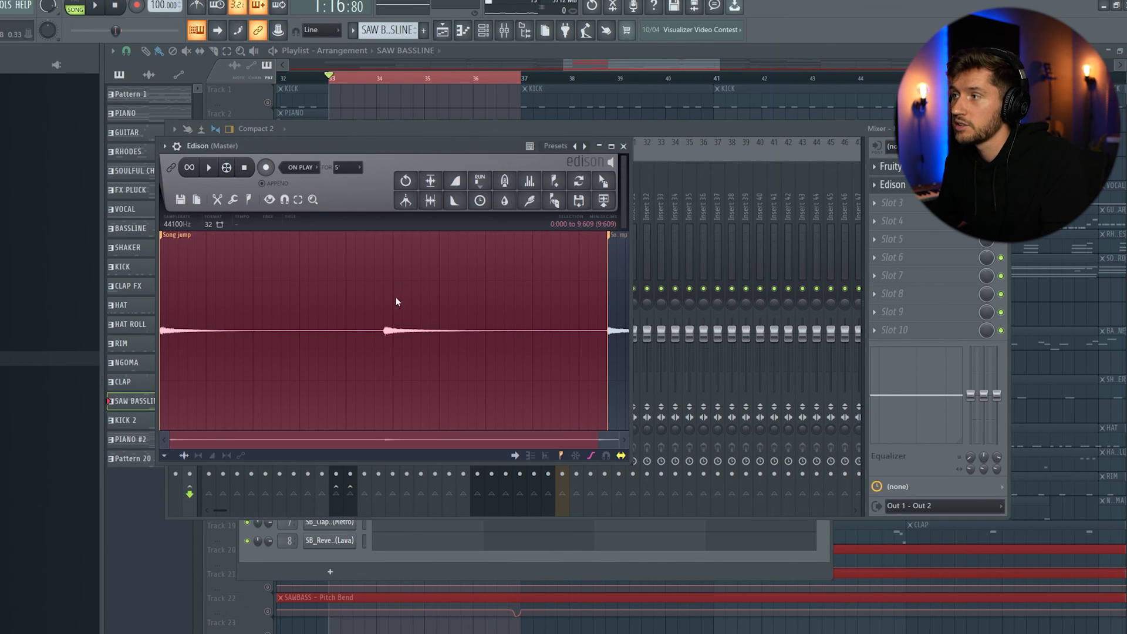
left_click(140, 144)
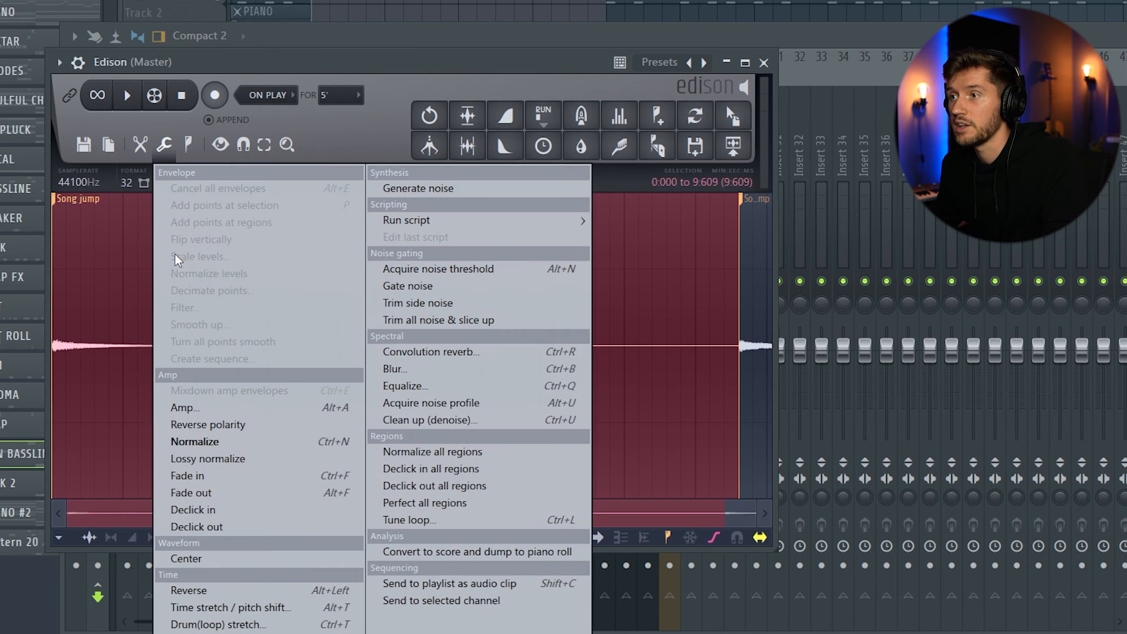
left_click(156, 265)
left_click(141, 144)
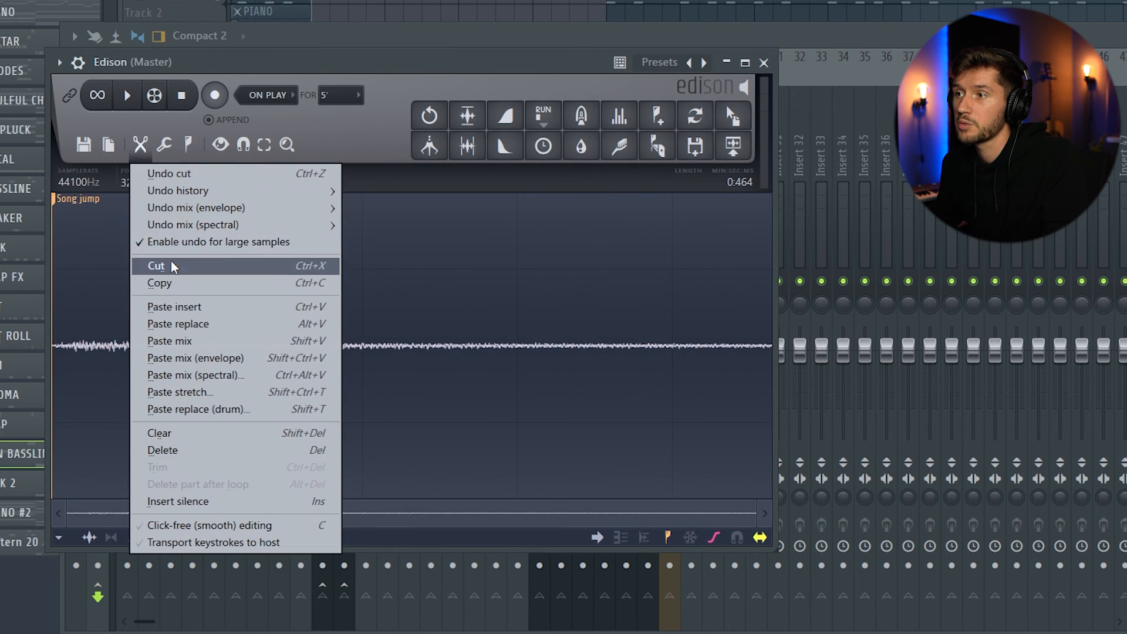
left_click(156, 265)
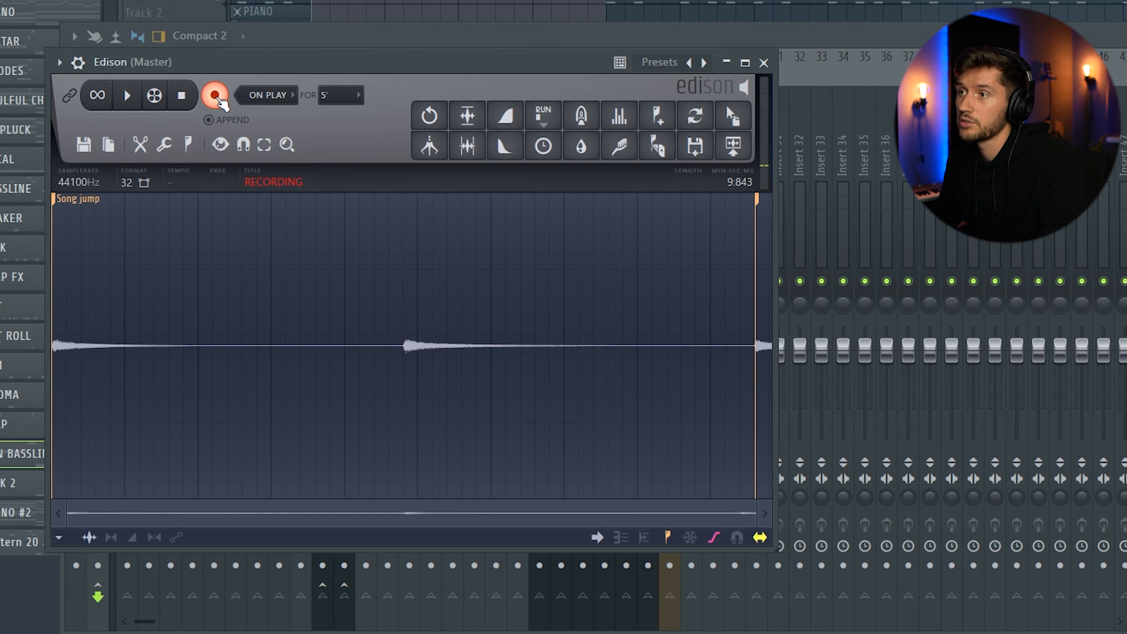
- Record the PIANO #2 playback into Edison and place the selected recording on Track 6 at bar 33
left_click(215, 95)
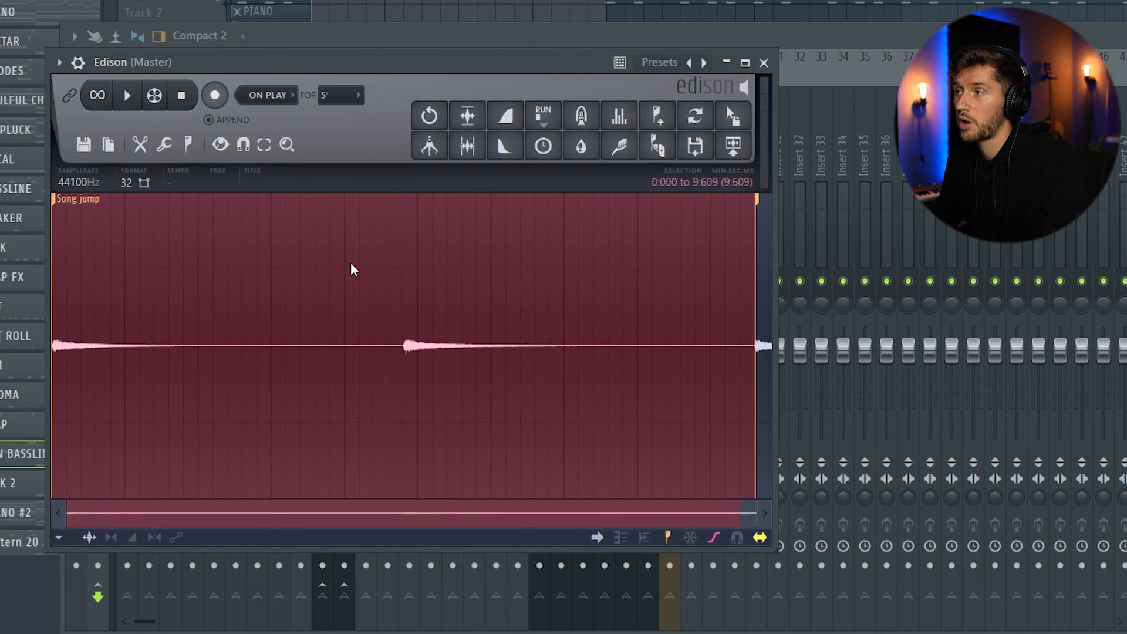
left_click_drag(732, 120, 366, 170)
- Bring up the recorded clip's Reverse option in its sample settings, close them, and unmute Track 6 for playback
double_click(382, 185)
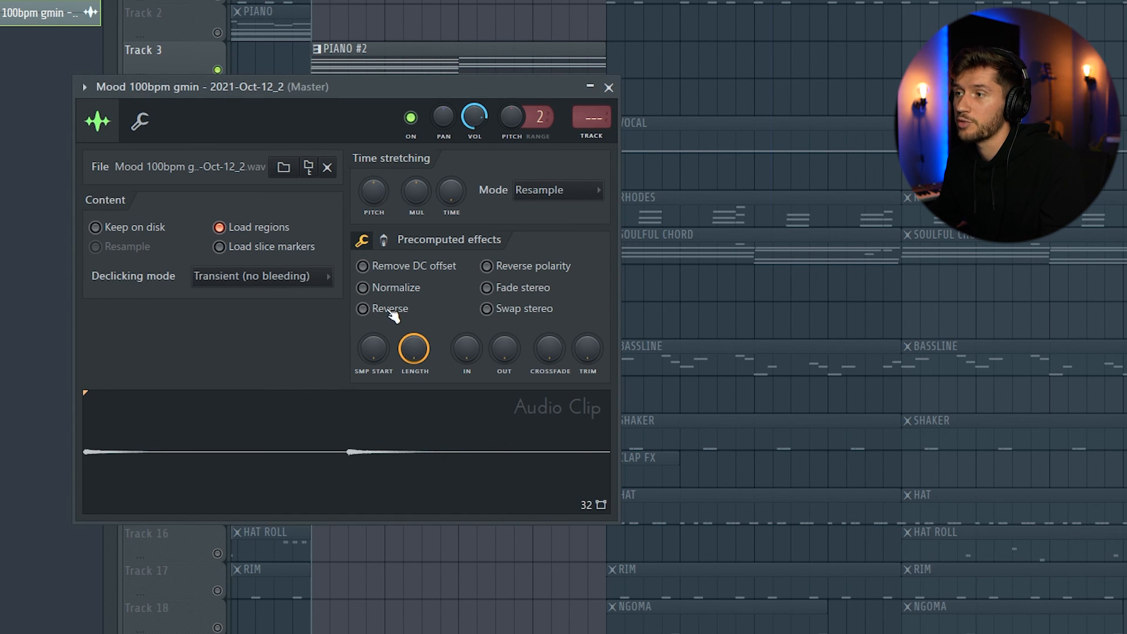
key("Escape")
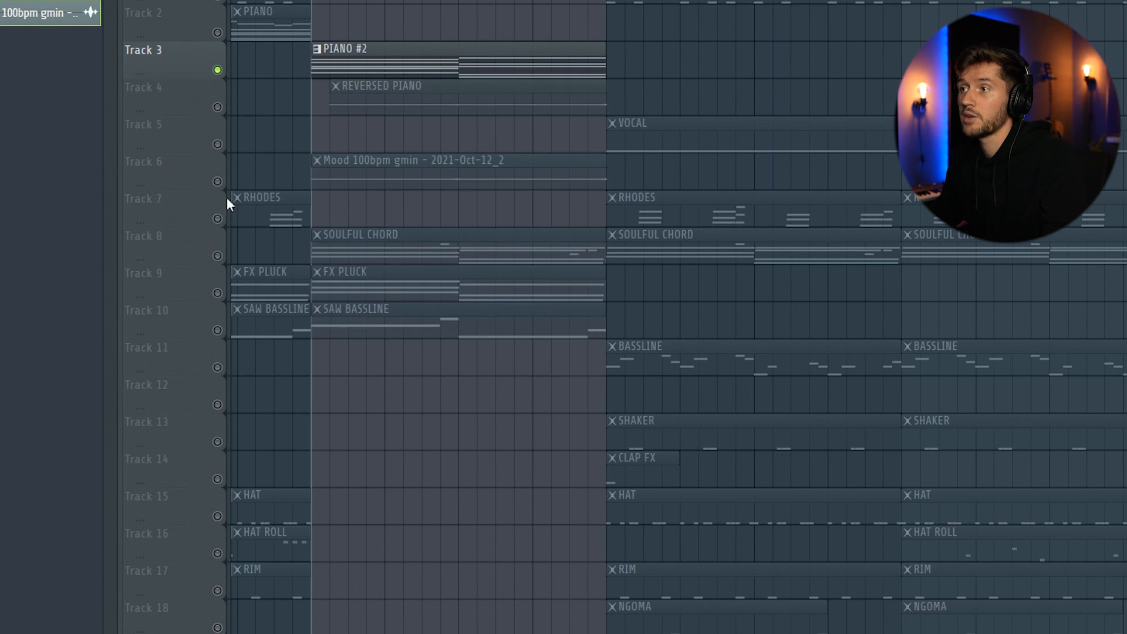
left_click(218, 180)
key("space")
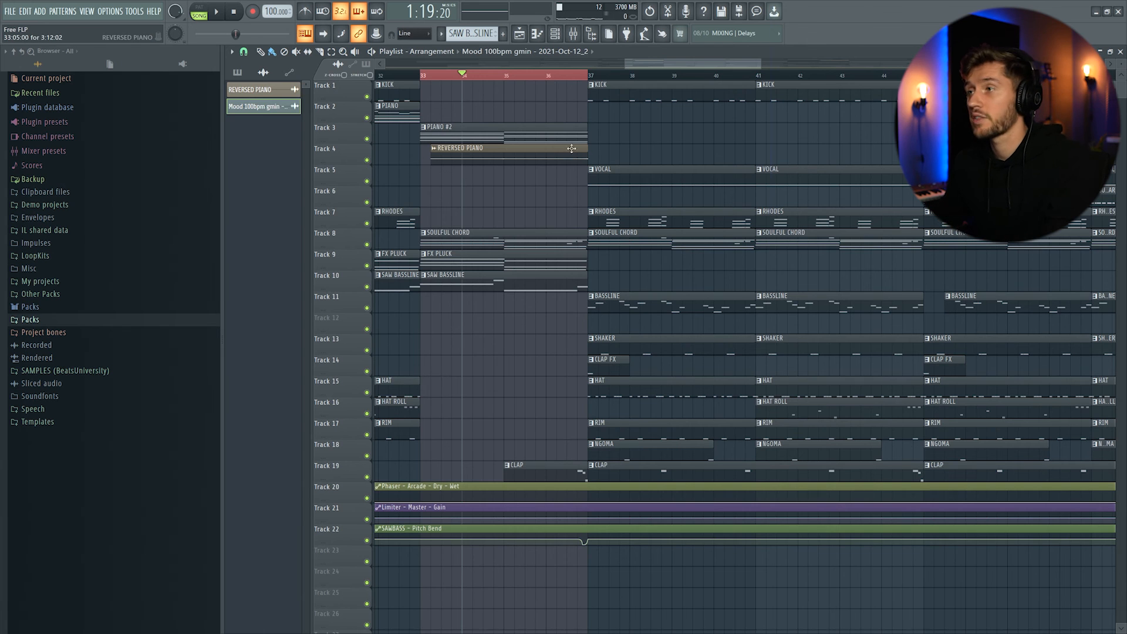
- Review the REVERSED PIANO mixer effects: RC-20 Retro Color, Fruity delay 2, Fruity Reeverb 2 and Fruity parametric EQ 2
double_click(526, 151)
left_click(573, 34)
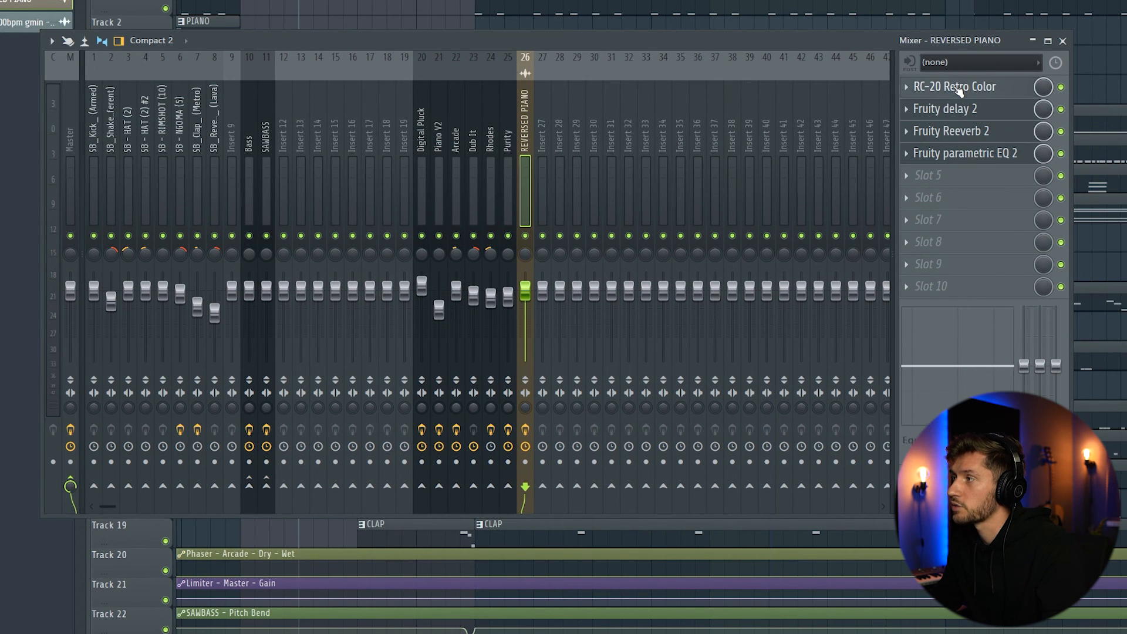
left_click(957, 88)
left_click(959, 109)
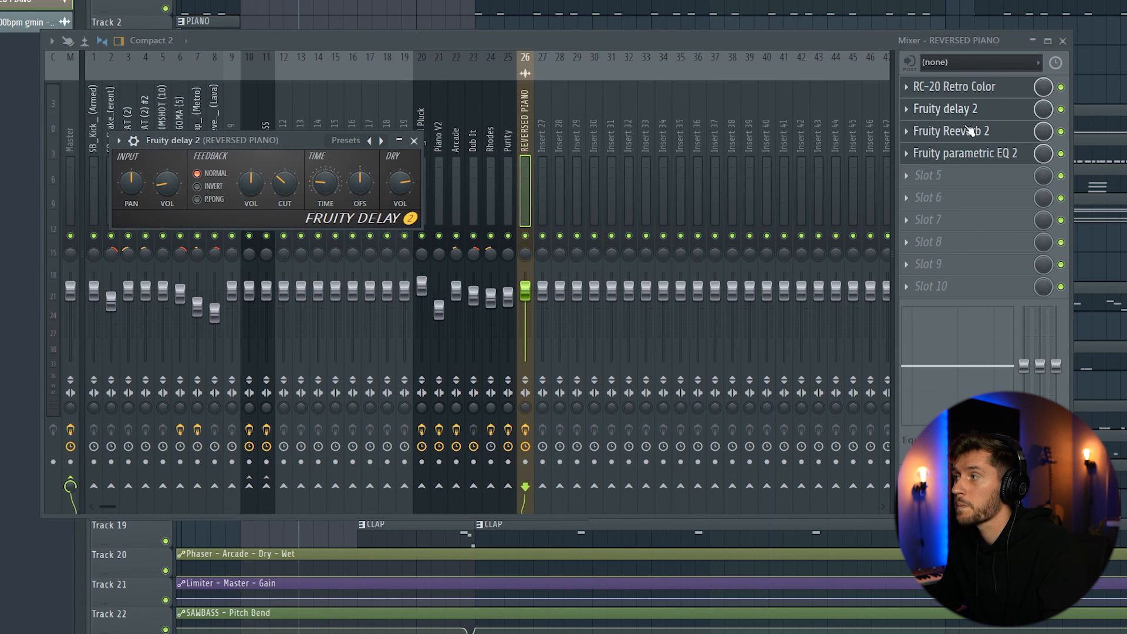
left_click(970, 130)
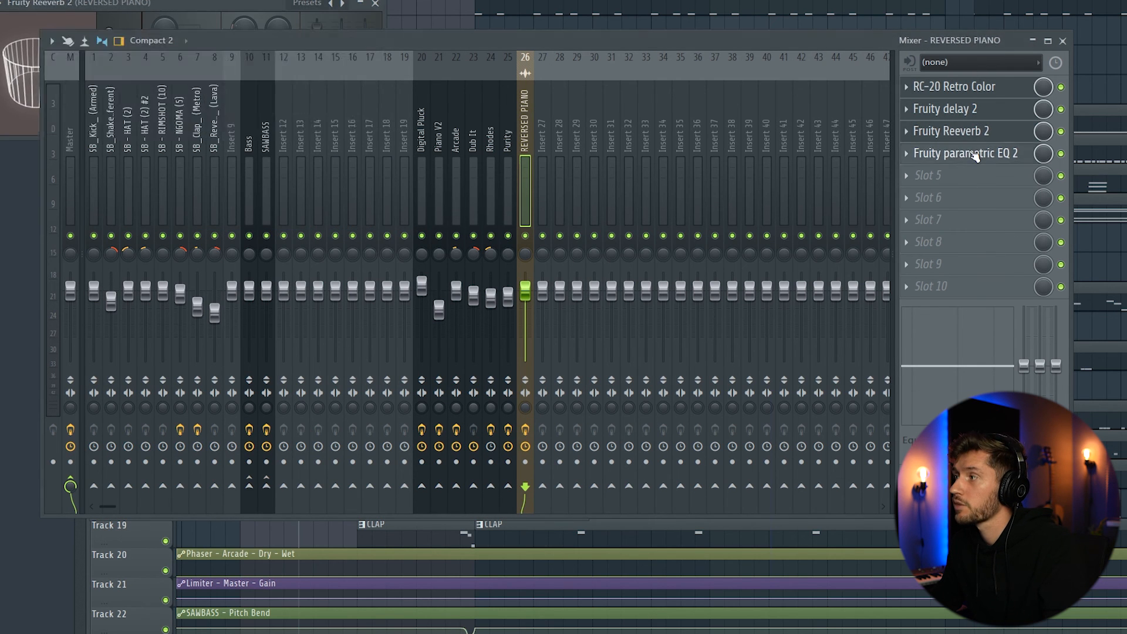
left_click(974, 154)
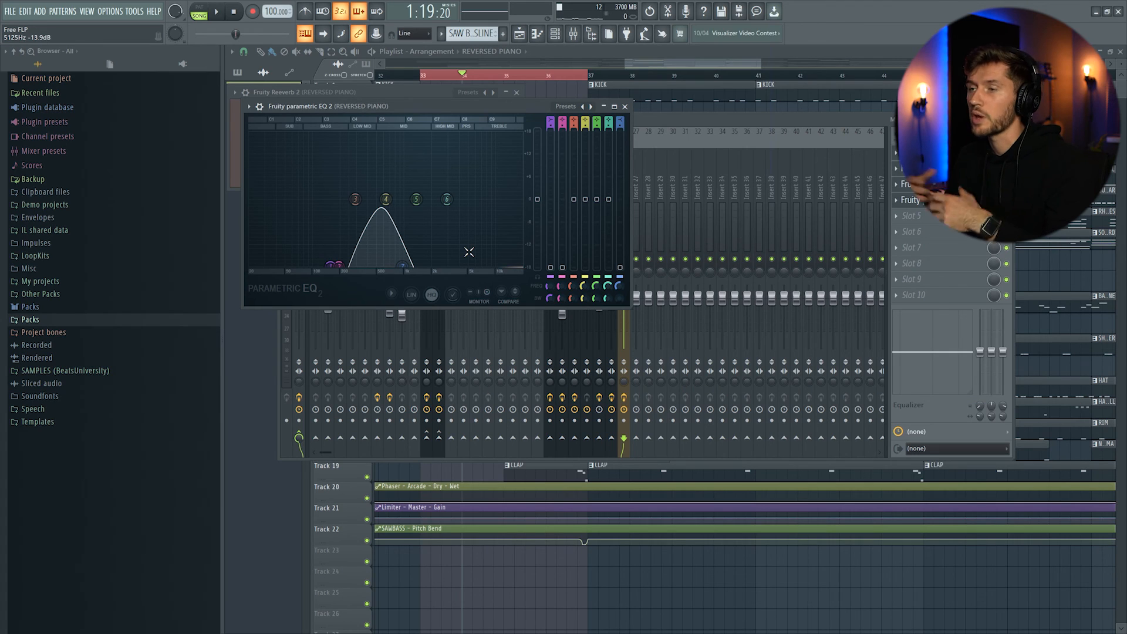
left_click(663, 67)
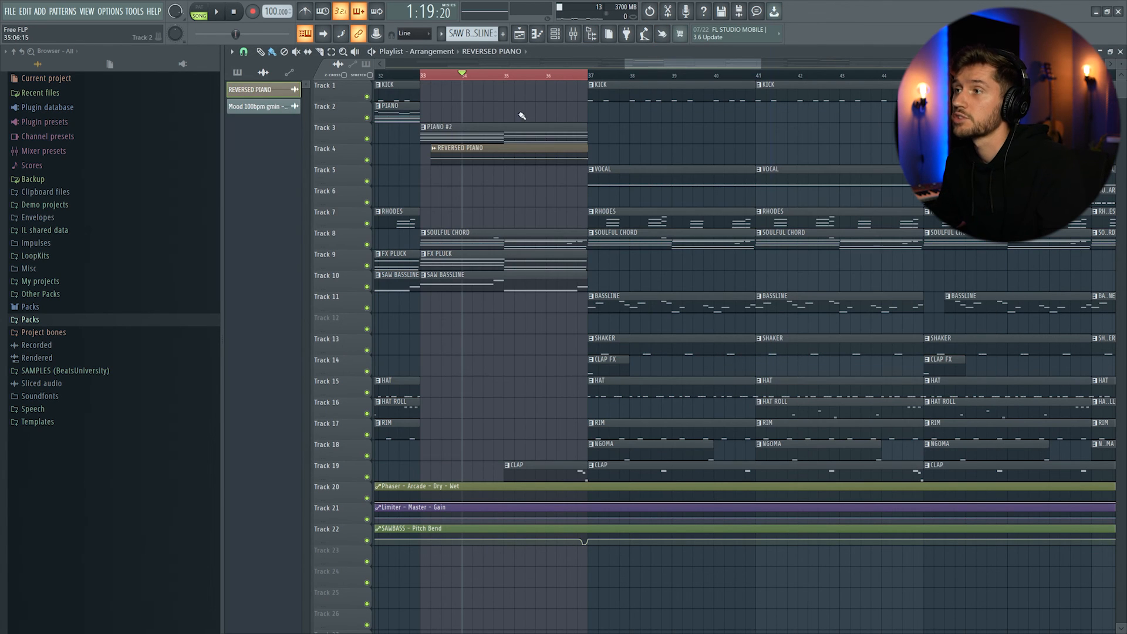
- Play the full mix from the REVERSED PIANO transition past bar 37 while reviewing the arrangement back to bar 1
left_click(448, 83)
key("space")
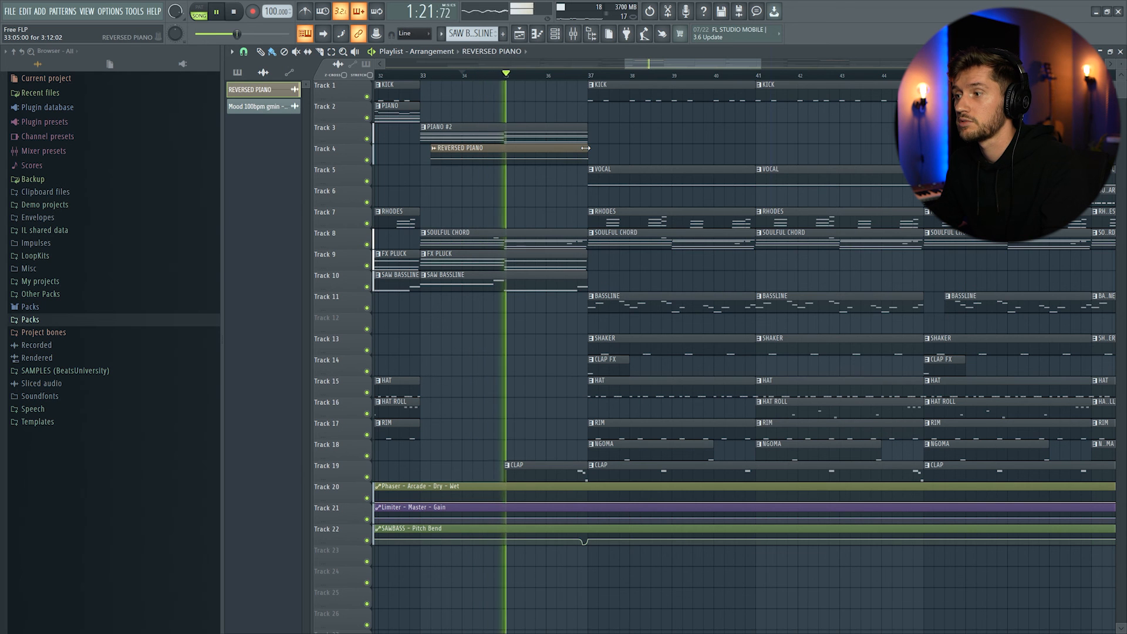
left_click_drag(625, 63, 535, 89)
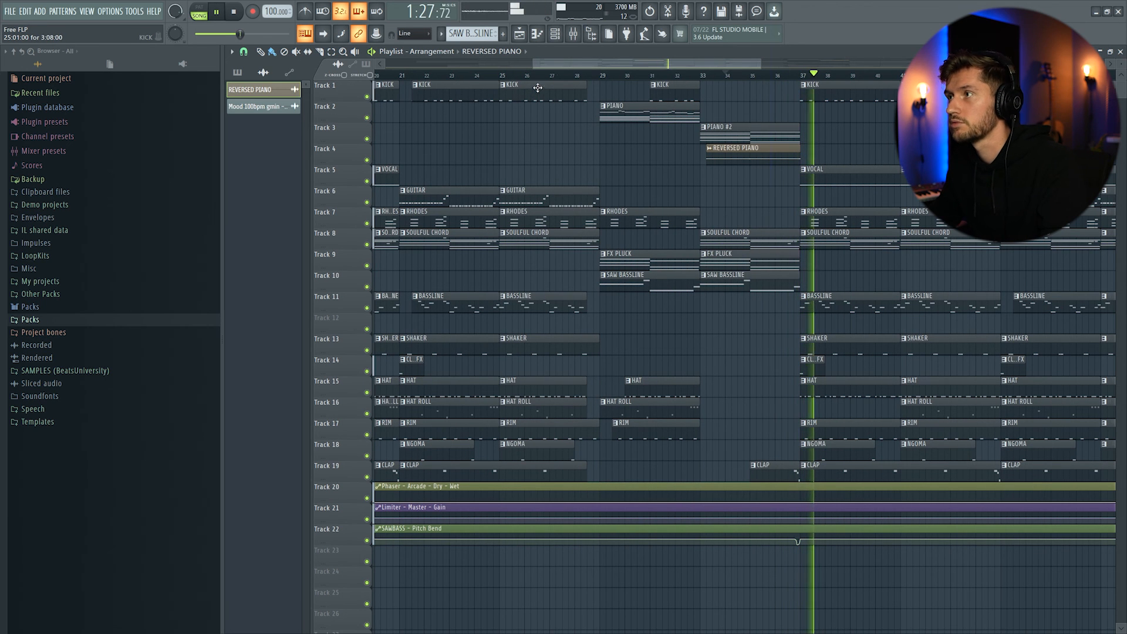
left_click_drag(536, 63, 342, 75)
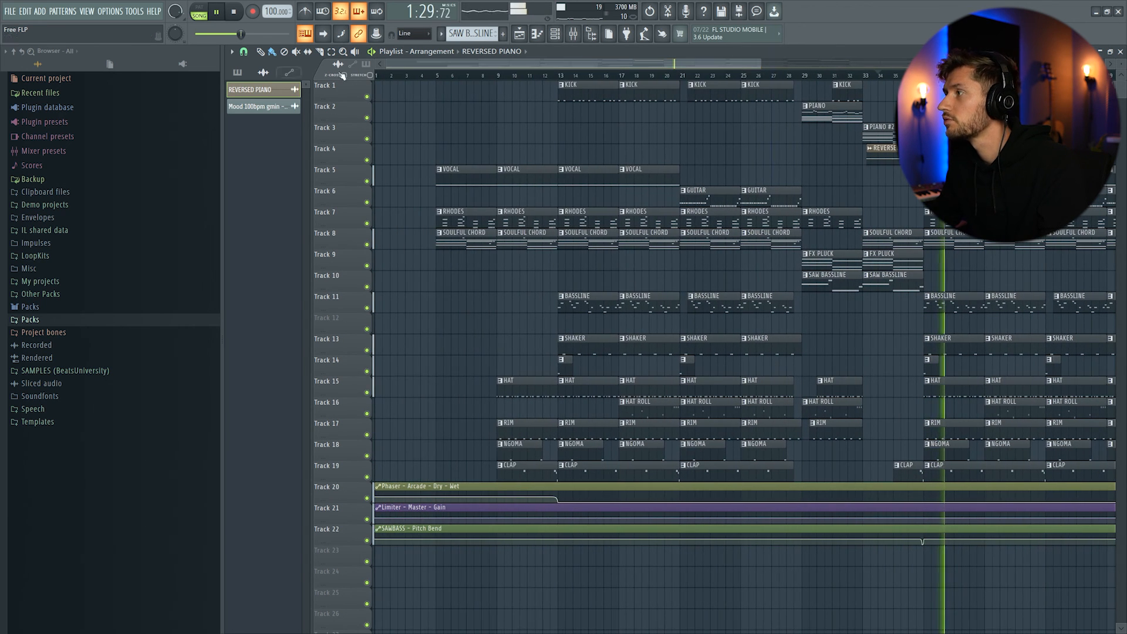
key("space")
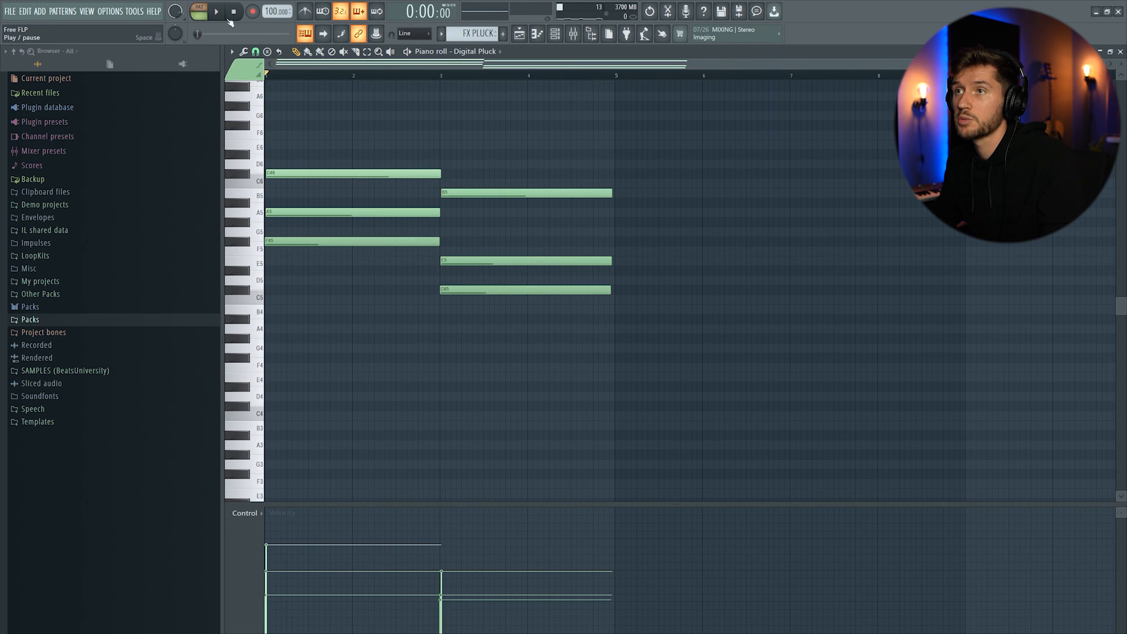
- Play the FX PLUCK pattern and show its Digital Pluck instrument in Serum
left_click(229, 20)
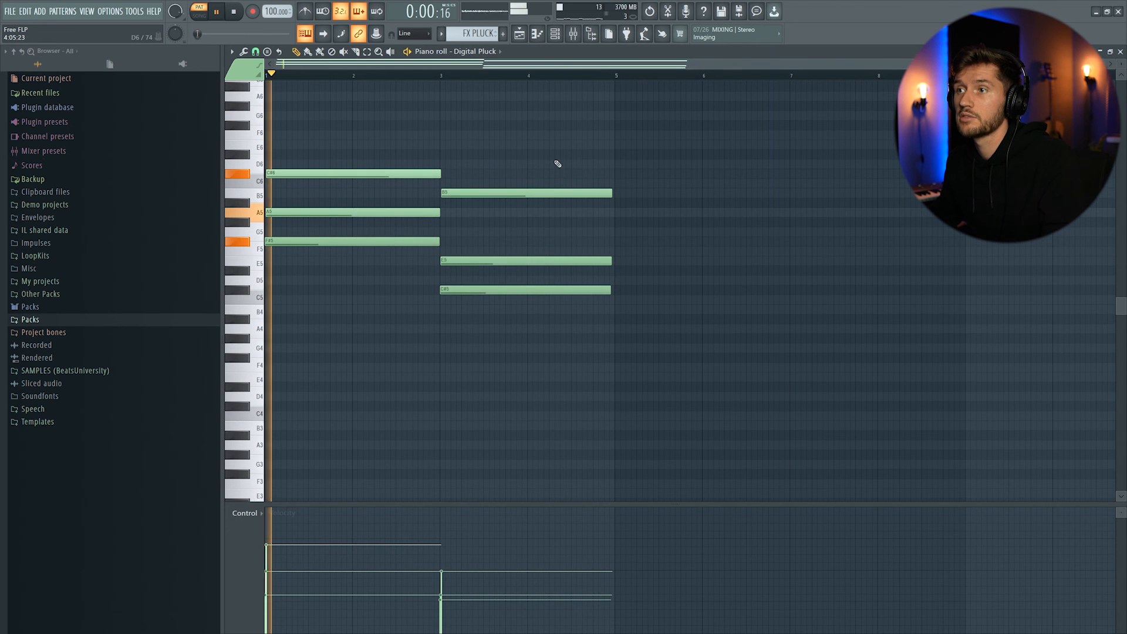
key("F6")
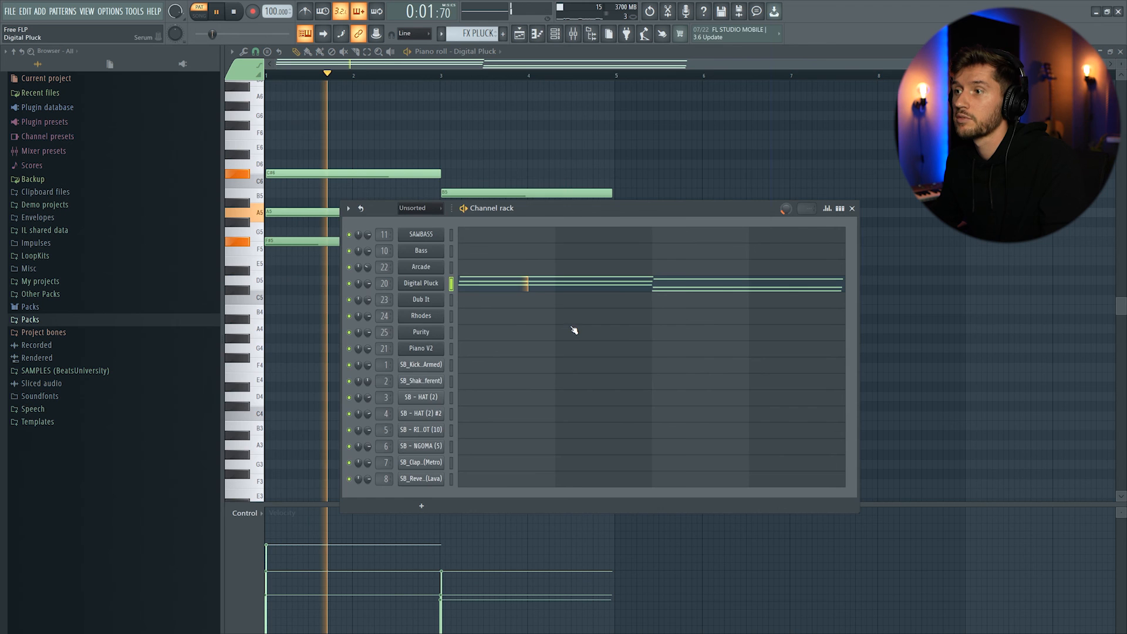
left_click(421, 283)
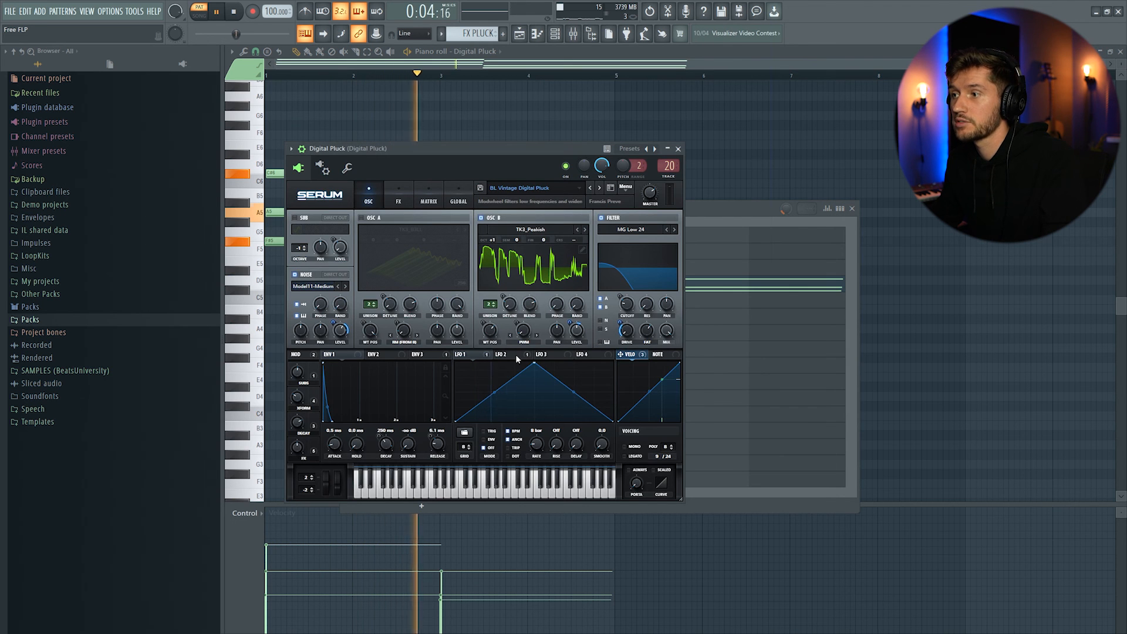
key("space")
- Review the Digital Pluck mixer effects: Fruity parametric EQ 2, Vocal Doubler and ValhallaVintageVerb
left_click(573, 34)
left_click(866, 144)
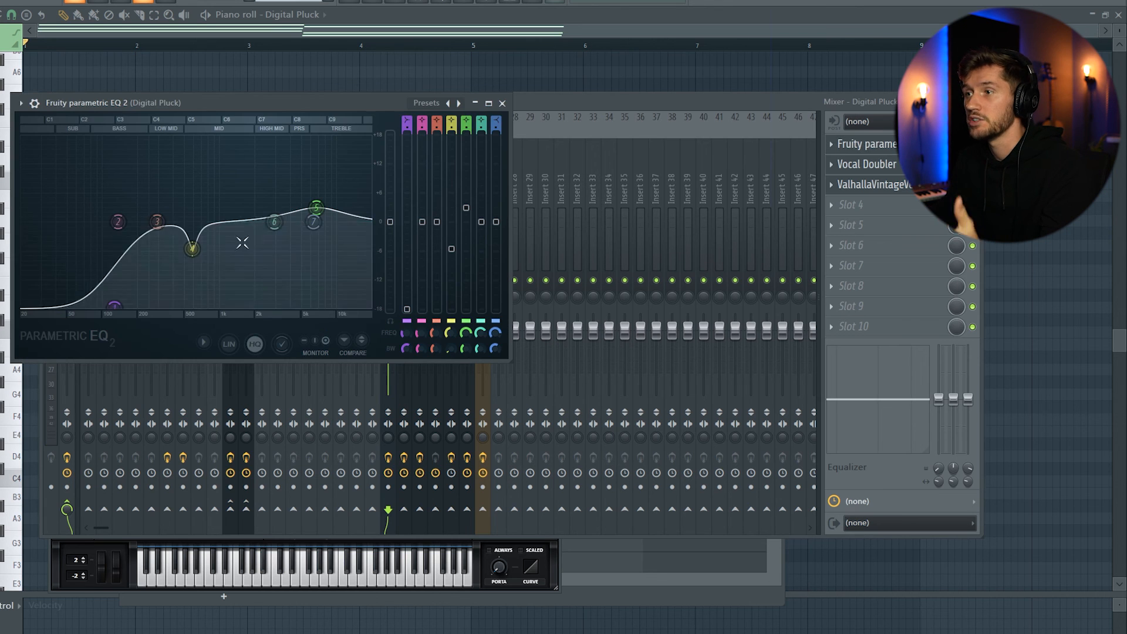
left_click(888, 170)
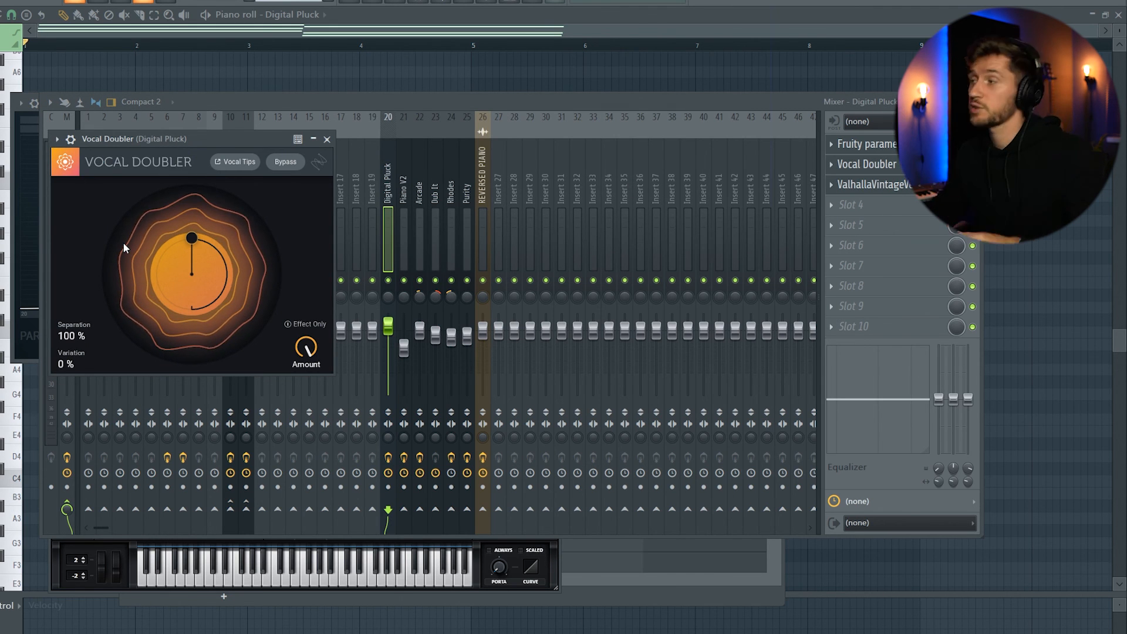
left_click(883, 184)
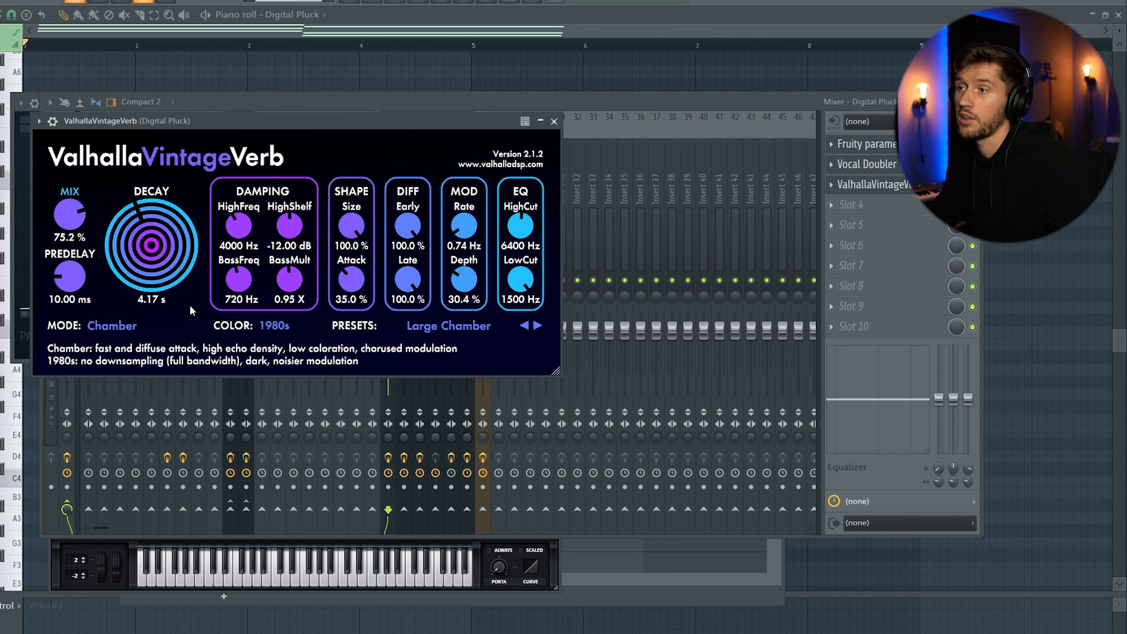